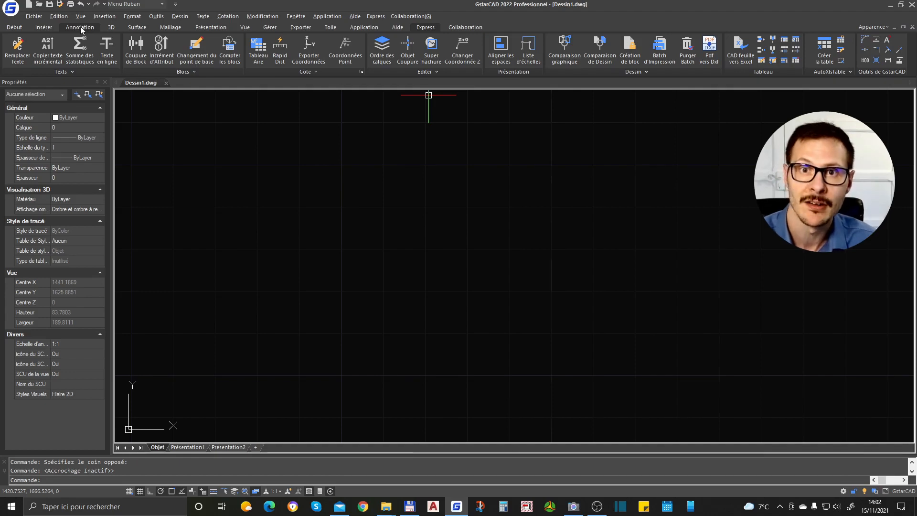
View the Présentation2 layout and return to the model space of the drawing
{"action": "left_click", "coordinate": [279, 193]}
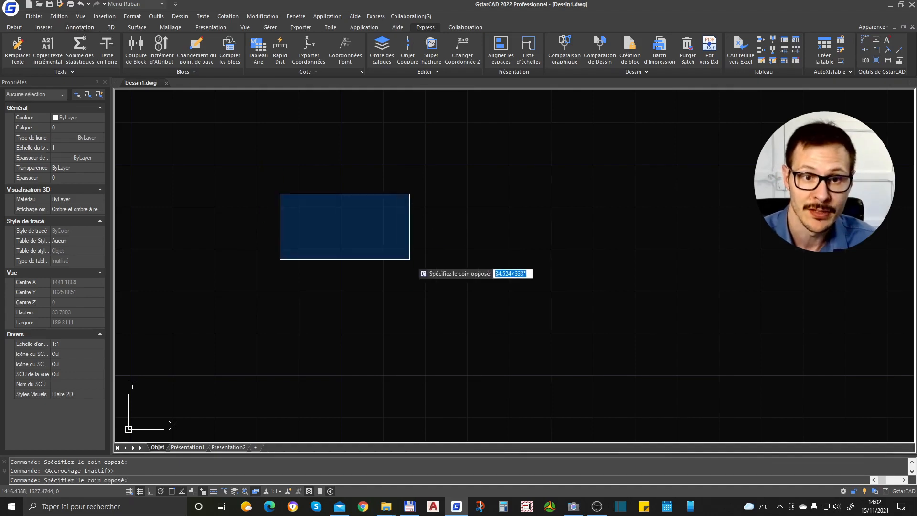
{"action": "left_click", "coordinate": [236, 448]}
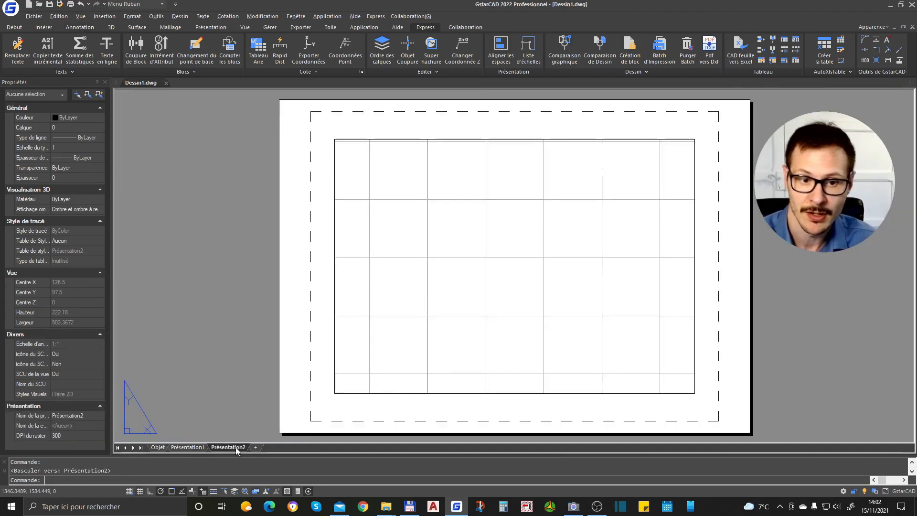
{"action": "left_click", "coordinate": [157, 447]}
{"action": "left_click", "coordinate": [318, 202]}
{"action": "left_click", "coordinate": [442, 309]}
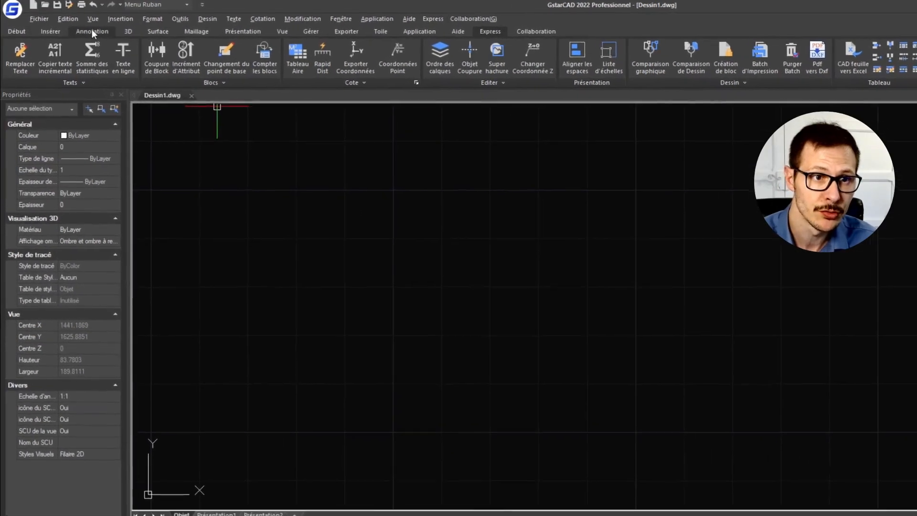
Examine the command groups offered in each ribbon category, from Début through Express to Collaboration
{"action": "left_click", "coordinate": [21, 29]}
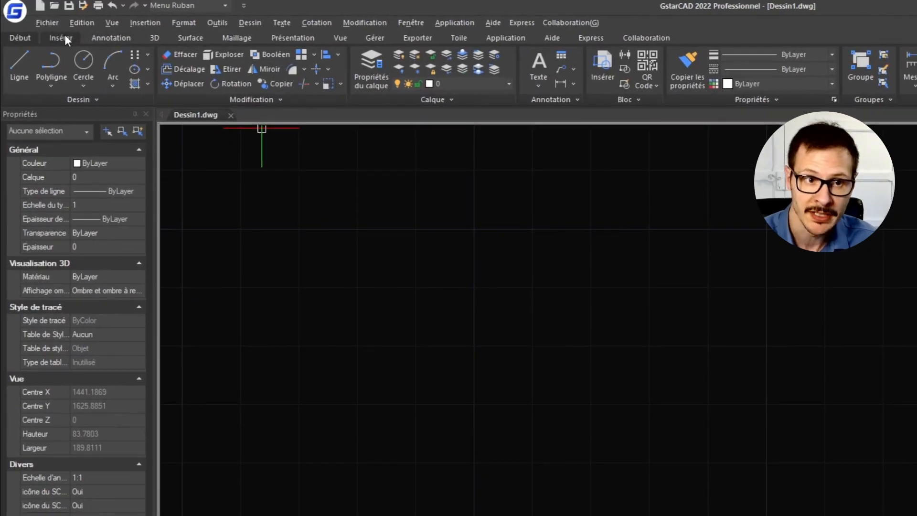
{"action": "left_click", "coordinate": [65, 36]}
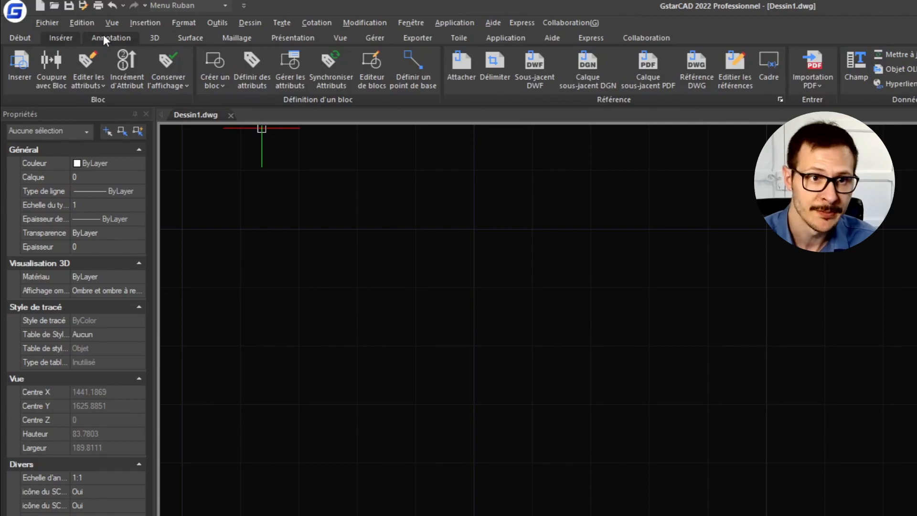
{"action": "left_click", "coordinate": [119, 39]}
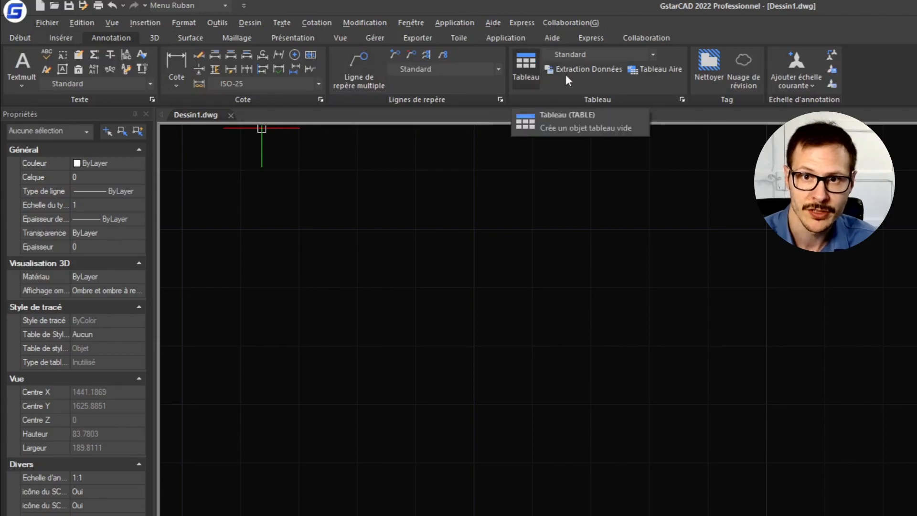
{"action": "left_click", "coordinate": [155, 39]}
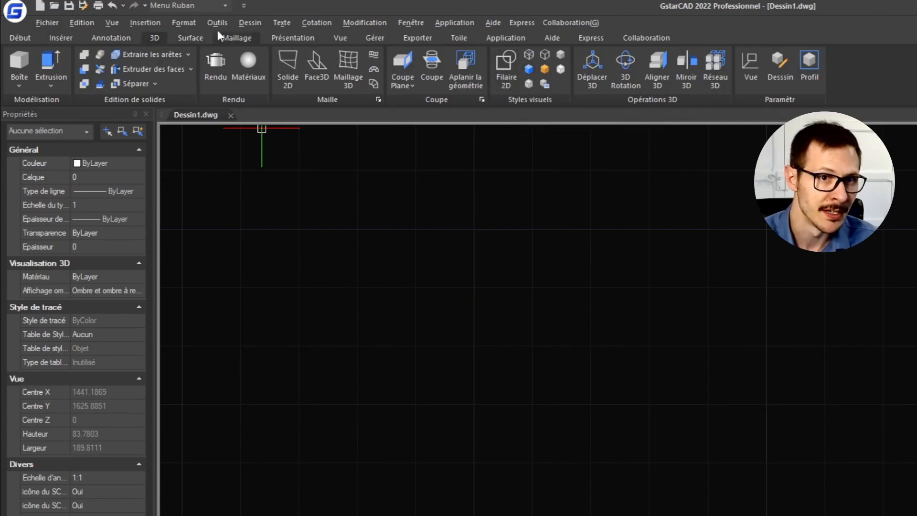
{"action": "left_click", "coordinate": [192, 38]}
{"action": "left_click", "coordinate": [237, 38]}
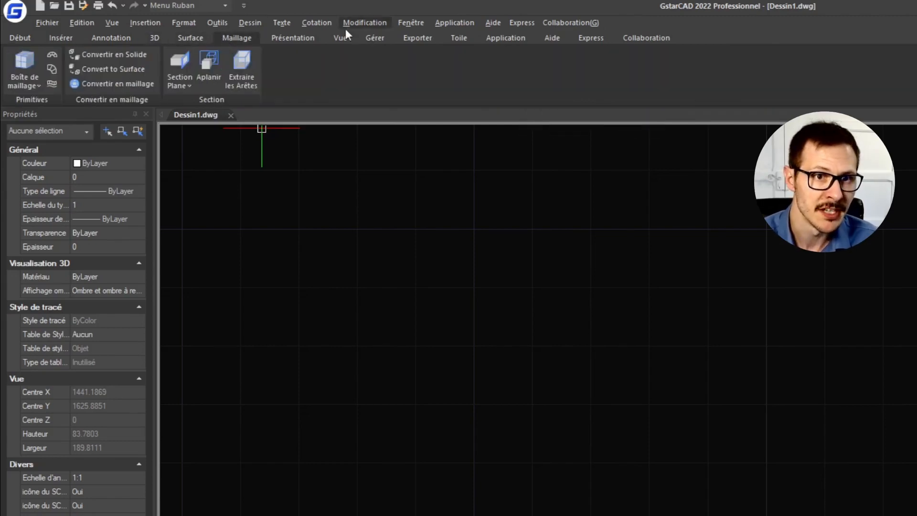
{"action": "left_click", "coordinate": [293, 38]}
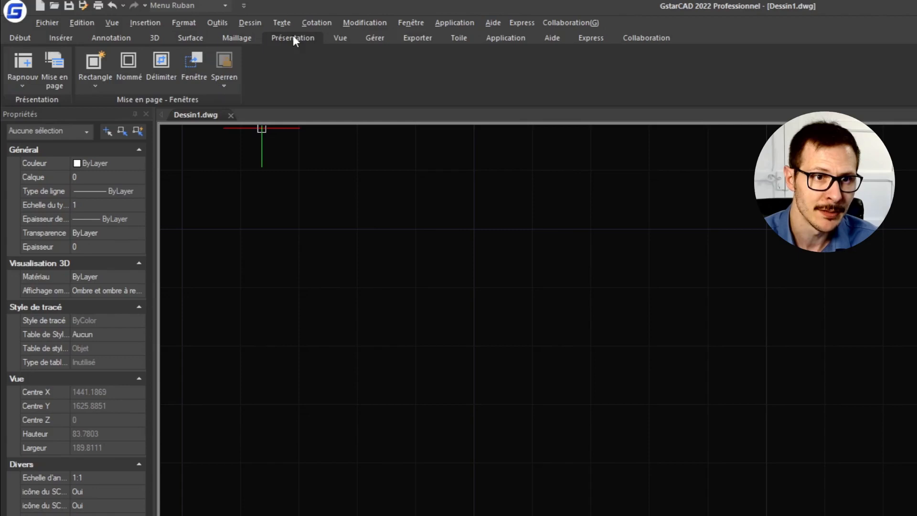
{"action": "left_click", "coordinate": [348, 39]}
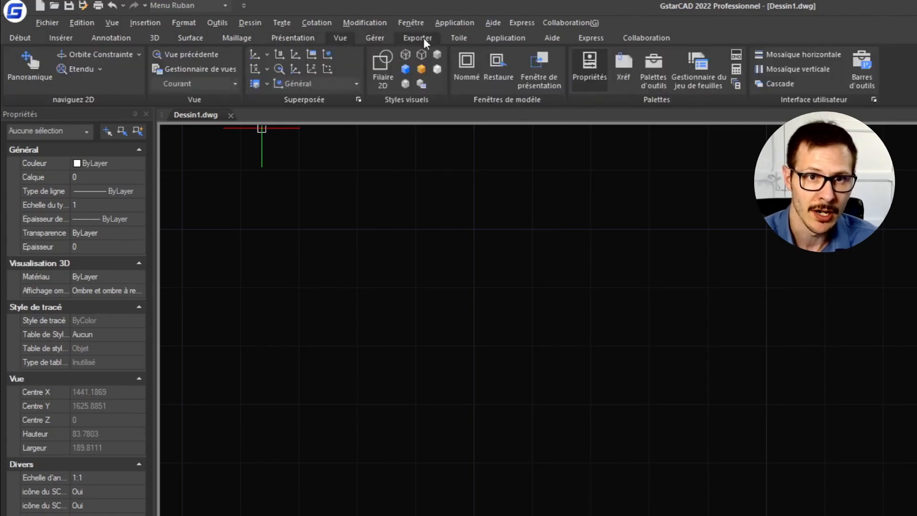
{"action": "left_click", "coordinate": [384, 37]}
{"action": "left_click", "coordinate": [414, 40]}
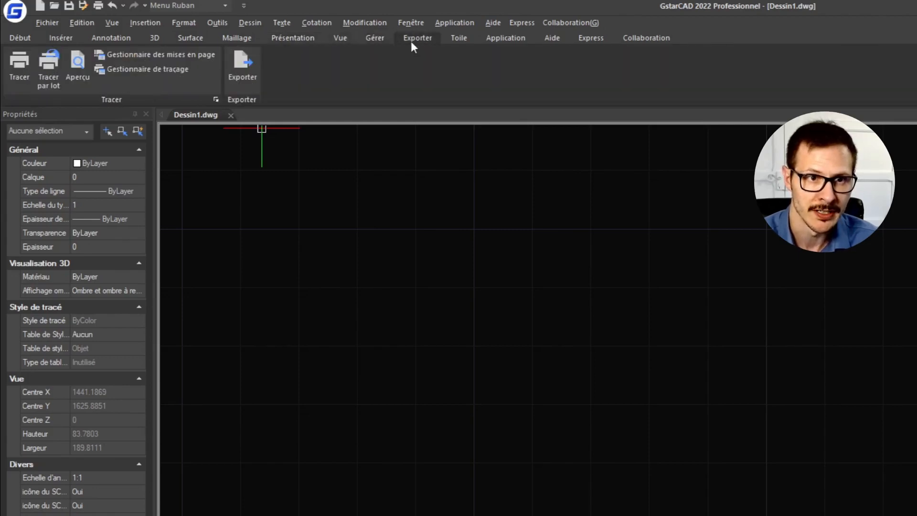
{"action": "left_click", "coordinate": [457, 40]}
{"action": "left_click", "coordinate": [510, 38]}
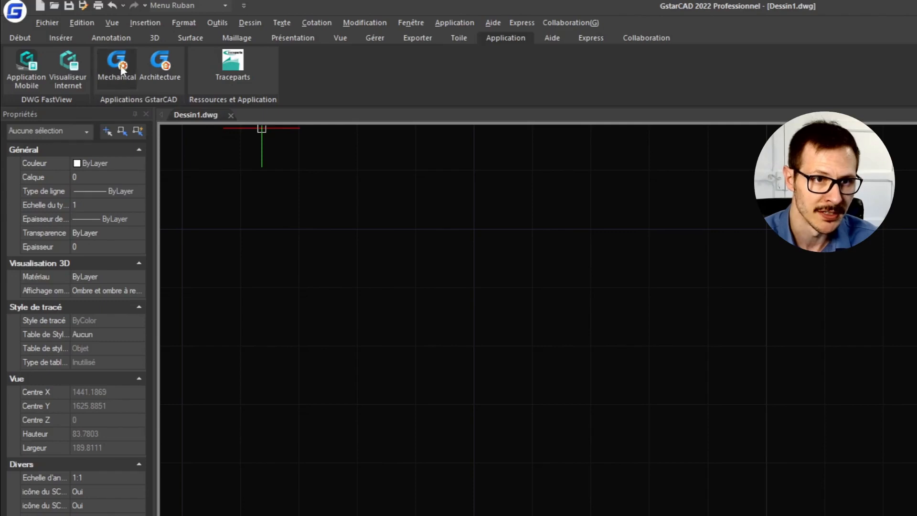
{"action": "left_click", "coordinate": [551, 40]}
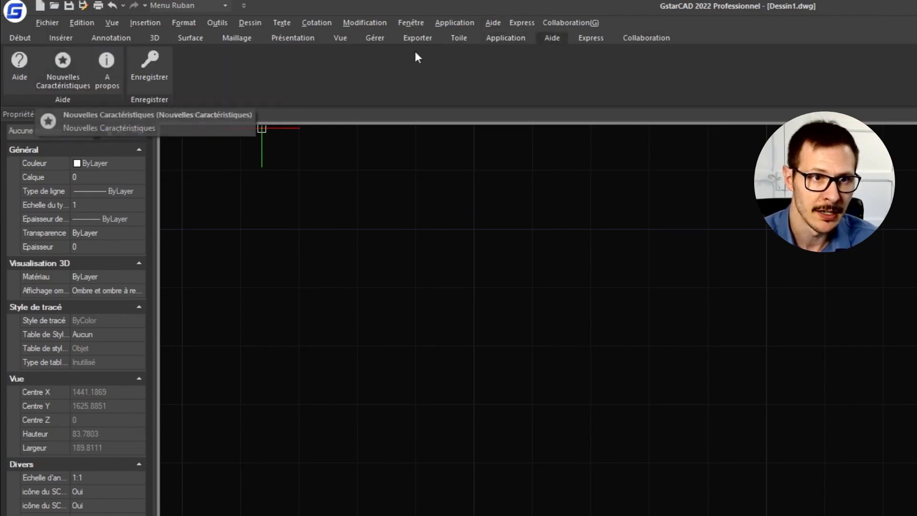
{"action": "left_click", "coordinate": [593, 40]}
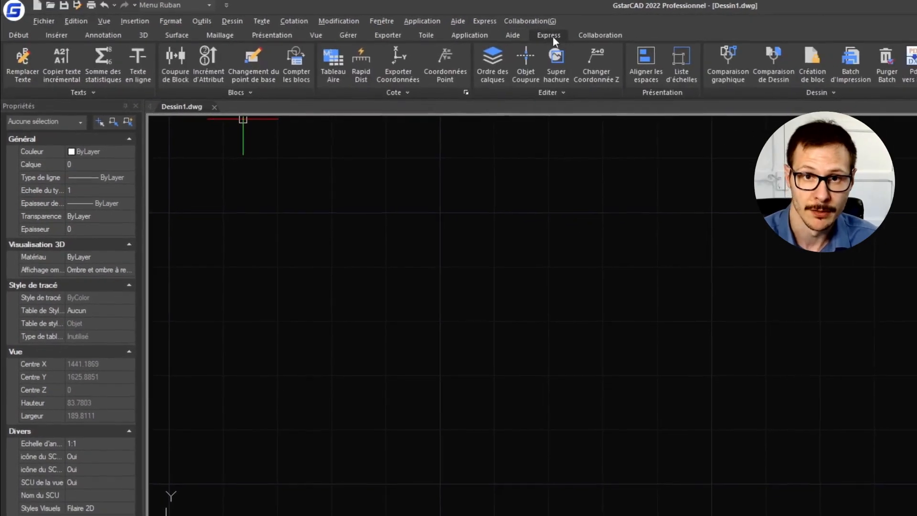
{"action": "left_click", "coordinate": [598, 37]}
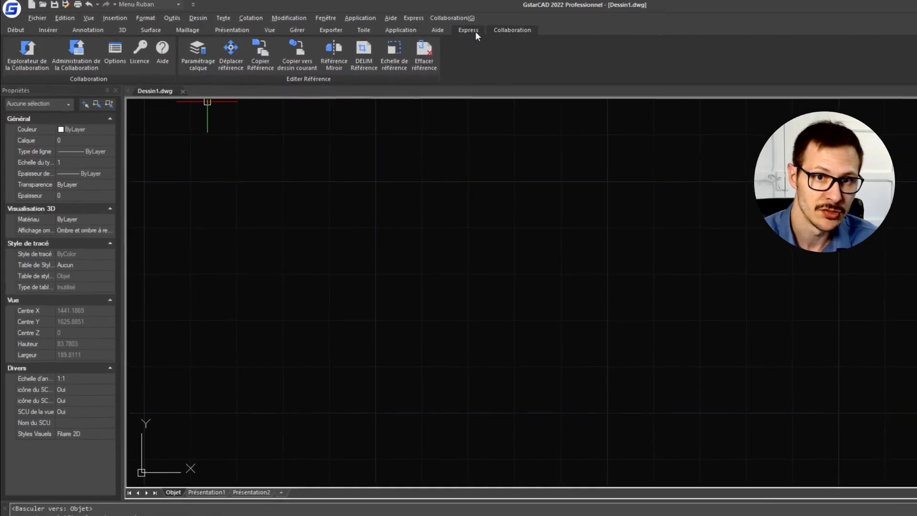
Inspect the layer draw order settings among the Express tools and close them without making changes
{"action": "left_click", "coordinate": [445, 29]}
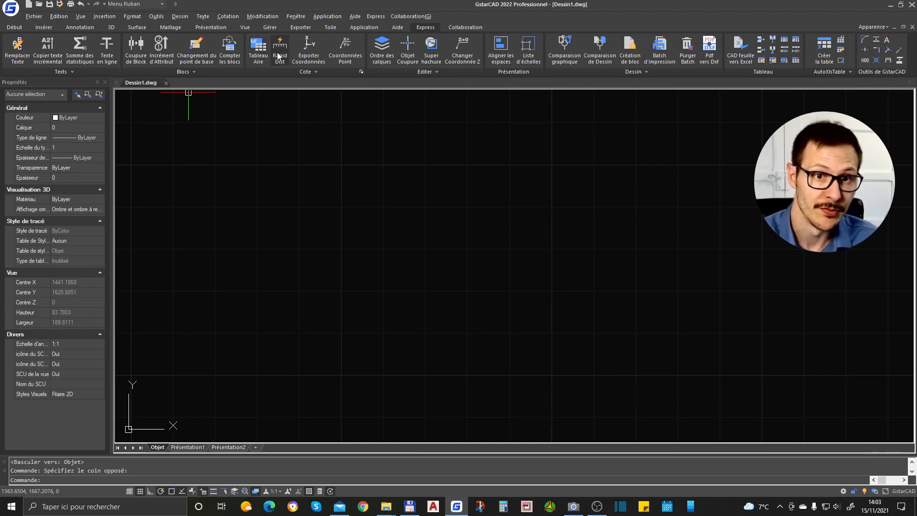
{"action": "left_click", "coordinate": [381, 48]}
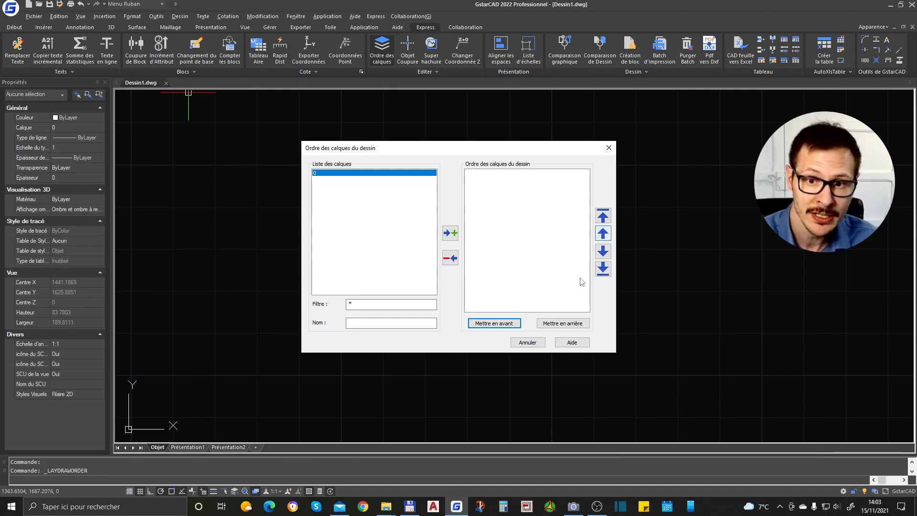
{"action": "left_click", "coordinate": [527, 343]}
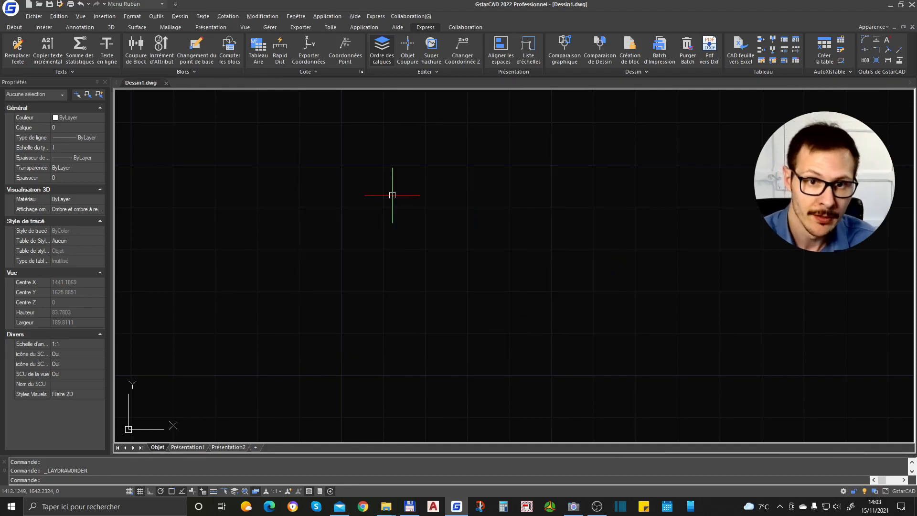
Draw three separate rectangles in model space: a wide one, a squarer one below it, and a third to the upper right
{"action": "type", "text": "rec"}
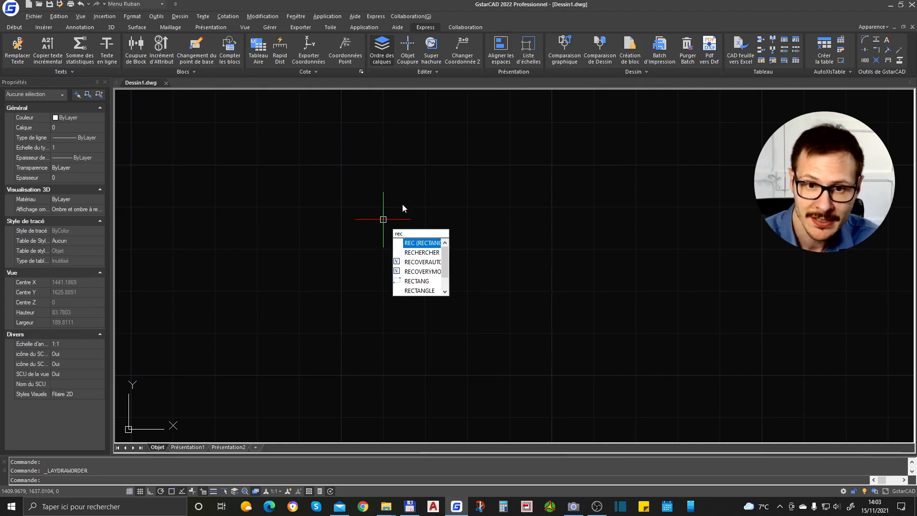
{"action": "key", "text": "Return"}
{"action": "left_click", "coordinate": [342, 198]}
{"action": "left_click", "coordinate": [444, 237]}
{"action": "middle_click_drag", "start_coordinate": [458, 227], "coordinate": [403, 190]}
{"action": "key", "text": "Return"}
{"action": "left_click", "coordinate": [372, 229]}
{"action": "left_click", "coordinate": [430, 293]}
{"action": "middle_click_drag", "start_coordinate": [475, 255], "coordinate": [420, 311]}
{"action": "key", "text": "Return"}
{"action": "left_click", "coordinate": [402, 184]}
{"action": "left_click", "coordinate": [486, 241]}
Set the colour of all three rectangles to yellow (Jaune)
{"action": "left_click", "coordinate": [537, 160]}
{"action": "left_click", "coordinate": [286, 353]}
{"action": "middle_click_drag", "start_coordinate": [448, 205], "coordinate": [584, 240]}
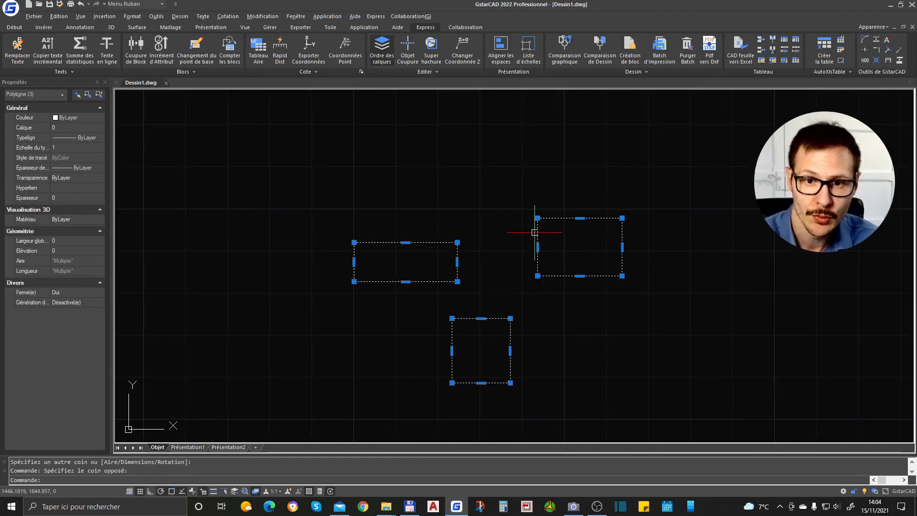
{"action": "left_click", "coordinate": [69, 119]}
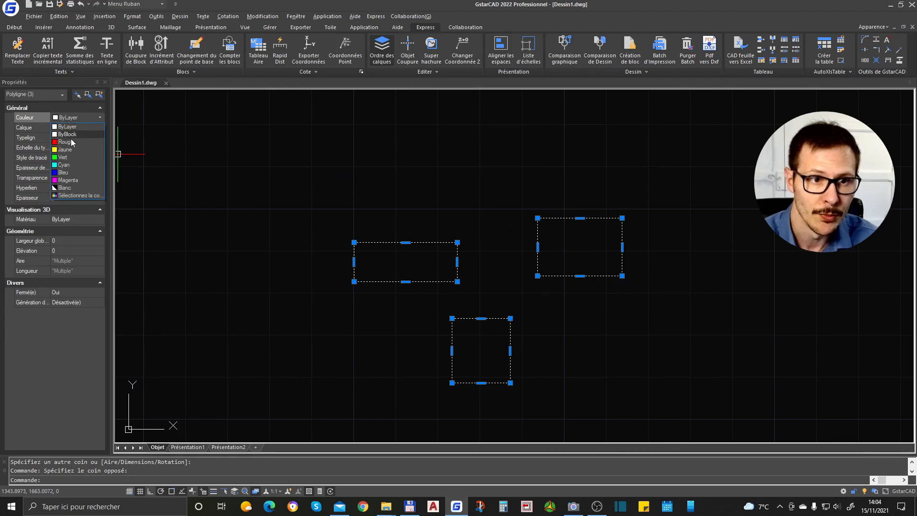
{"action": "left_click", "coordinate": [74, 150]}
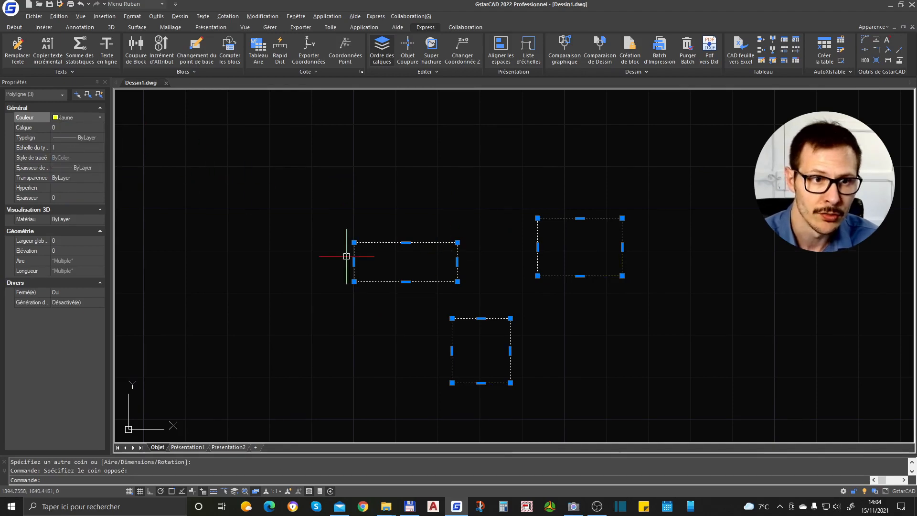
Set the lineweight of the three rectangles to 1.40 mm
{"action": "scroll", "coordinate": [485, 297], "scroll_direction": "up", "scroll_amount": 2}
{"action": "left_click", "coordinate": [81, 168]}
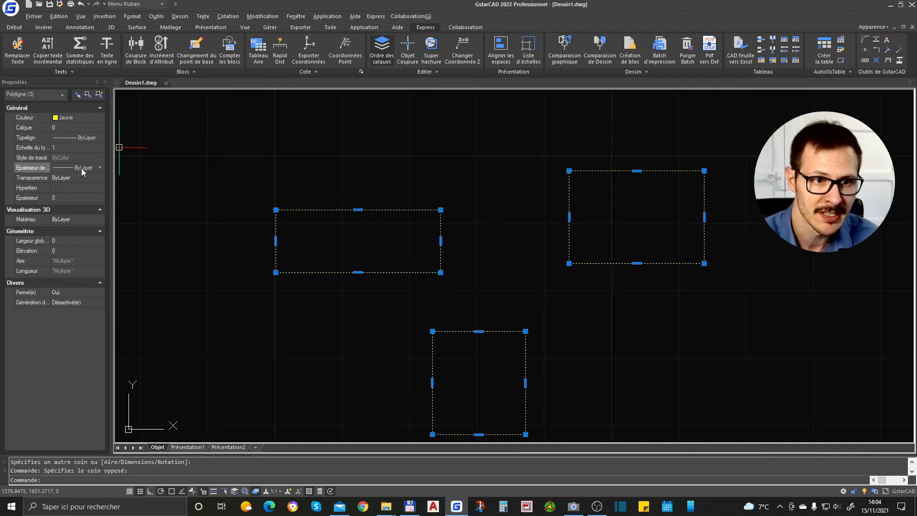
{"action": "left_click", "coordinate": [81, 168]}
{"action": "left_click", "coordinate": [93, 352]}
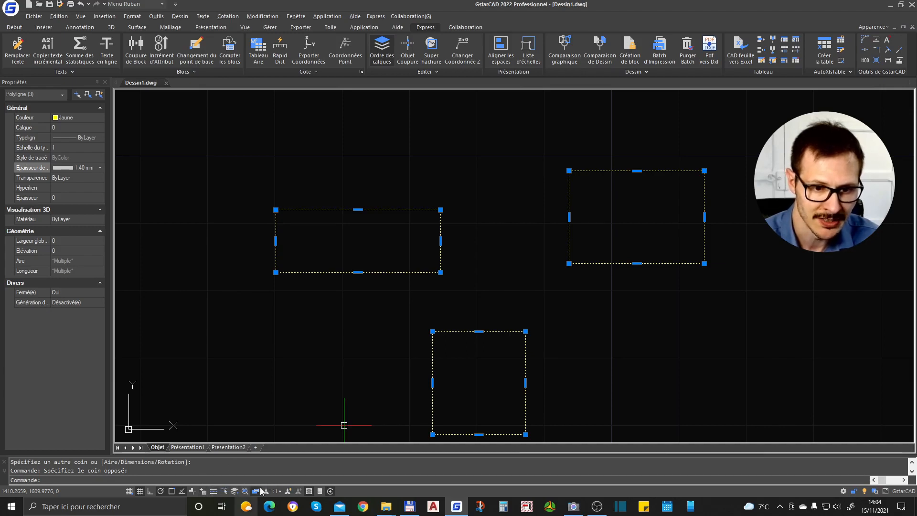
{"action": "mouse_move", "coordinate": [440, 211]}
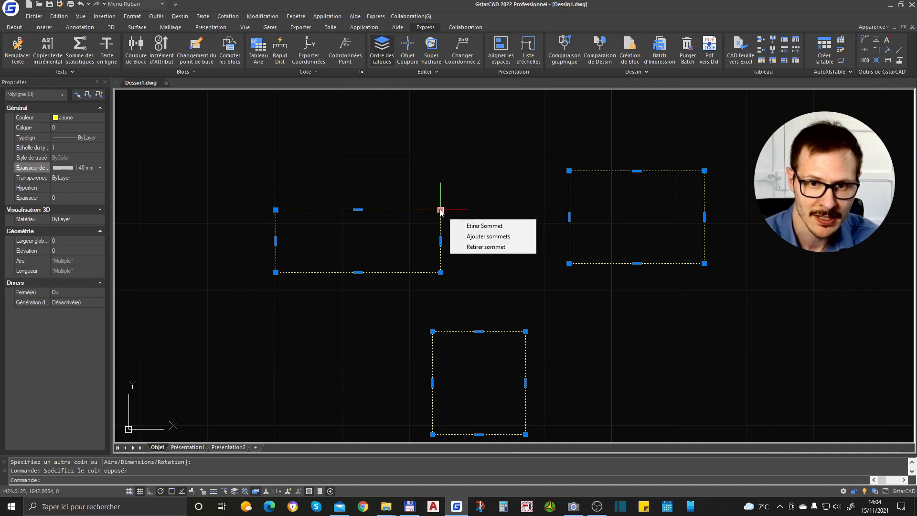
{"action": "key", "text": "Escape"}
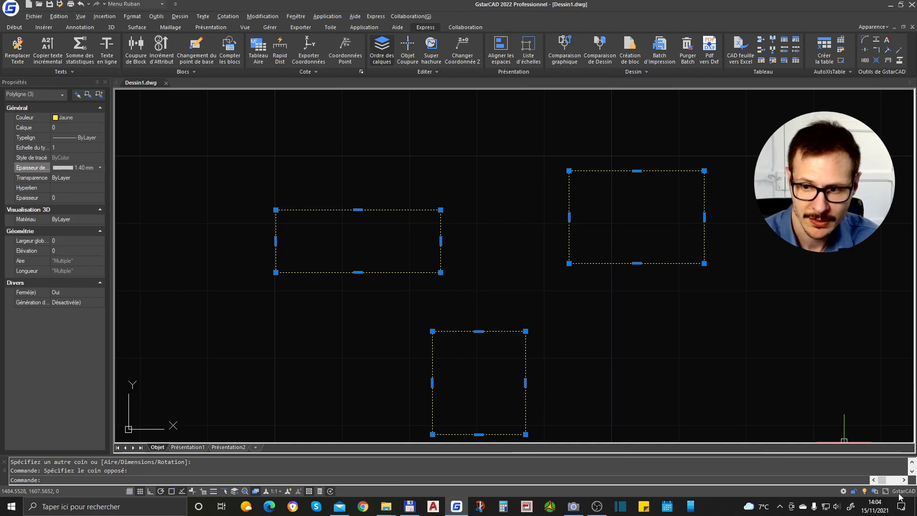
Look at the workspace and interface display options, close them, and deselect the three rectangles
{"action": "left_click", "coordinate": [843, 491]}
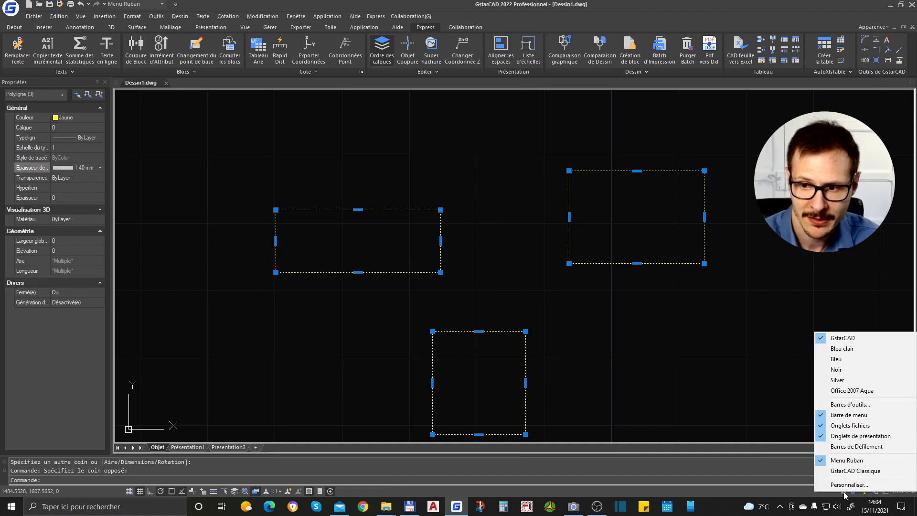
{"action": "left_click_drag", "start_coordinate": [677, 277], "coordinate": [717, 322]}
{"action": "key", "text": "Escape"}
{"action": "key", "text": "Escape"}
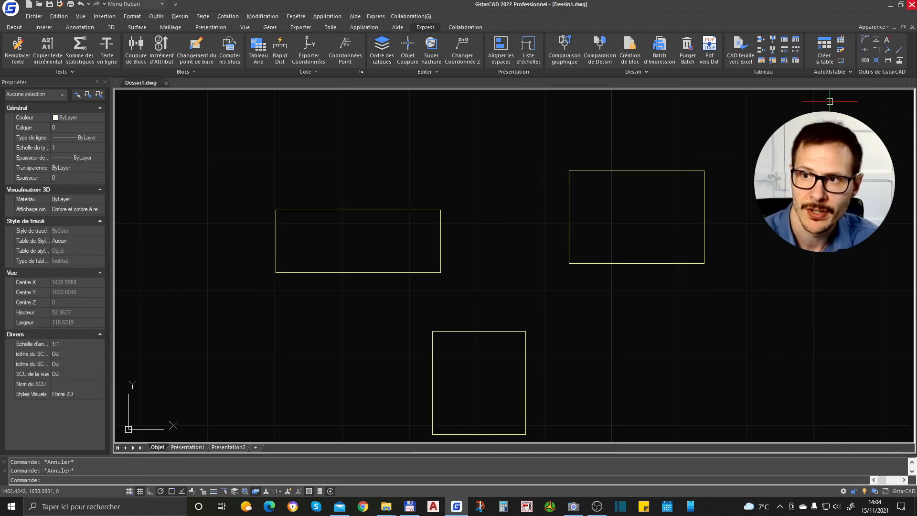
Try the Bleu clair, Bleu, Noir and Silver interface themes one after another
{"action": "left_click", "coordinate": [872, 28]}
{"action": "left_click", "coordinate": [866, 56]}
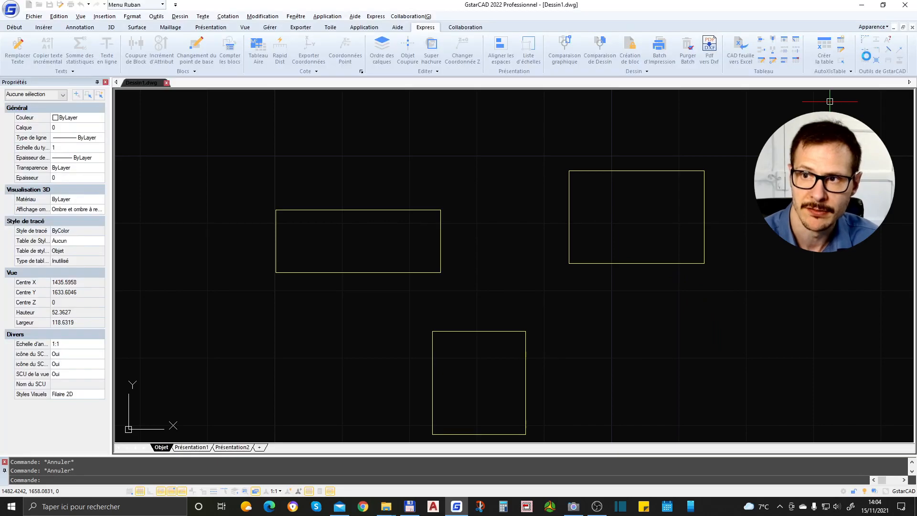
{"action": "left_click", "coordinate": [872, 28]}
{"action": "left_click", "coordinate": [857, 65]}
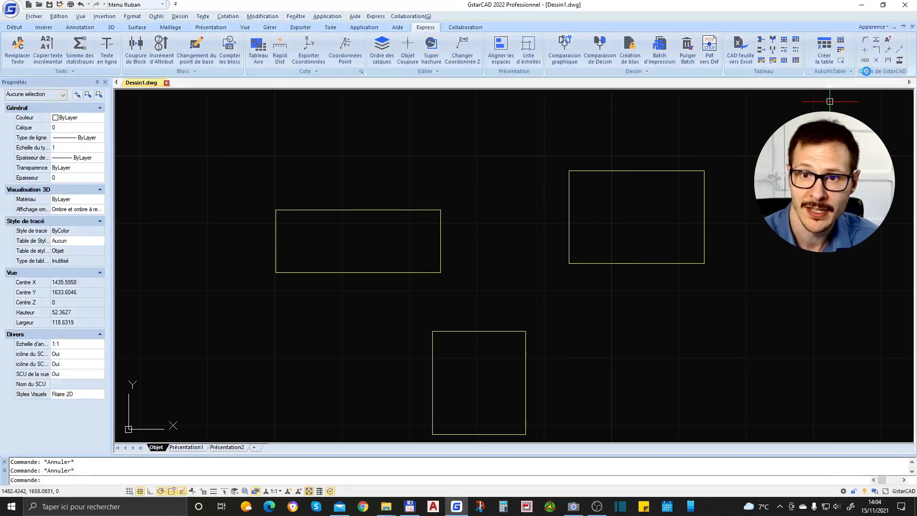
{"action": "left_click", "coordinate": [872, 28]}
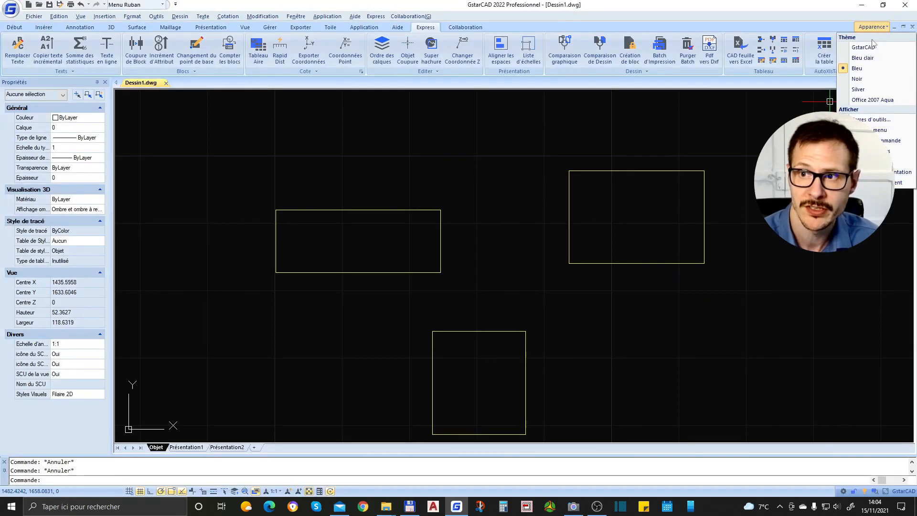
{"action": "left_click", "coordinate": [875, 75]}
{"action": "left_click", "coordinate": [874, 27]}
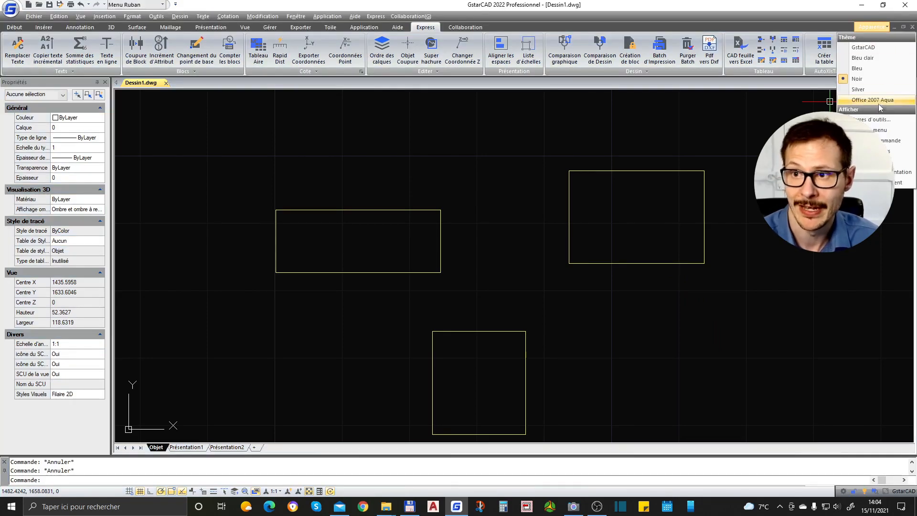
{"action": "left_click", "coordinate": [875, 87]}
Switch the interface theme to Office 2007 Aqua
{"action": "left_click", "coordinate": [872, 27]}
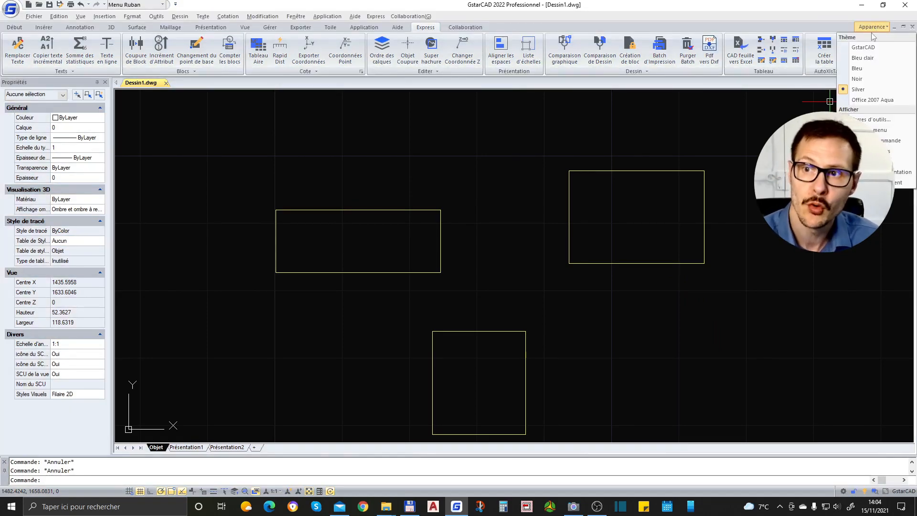
{"action": "left_click", "coordinate": [868, 90]}
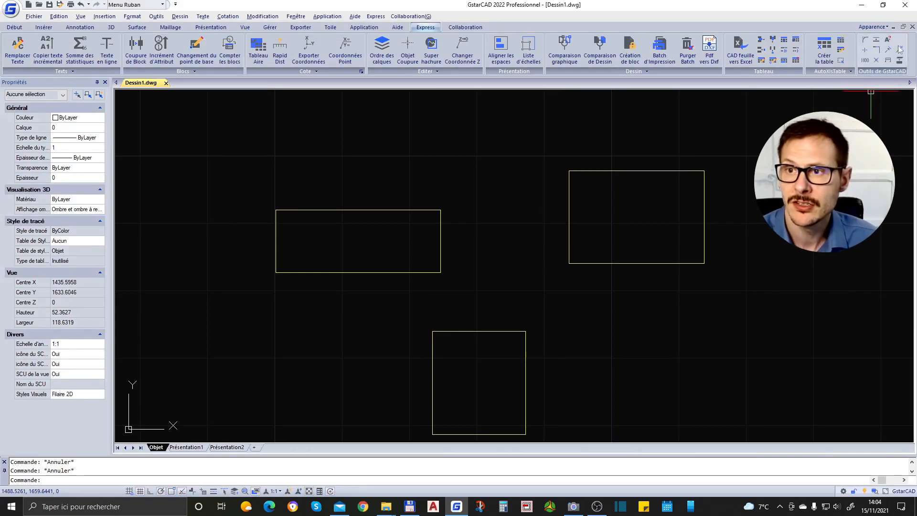
Switch the interface theme to GstarCAD
{"action": "left_click", "coordinate": [877, 27]}
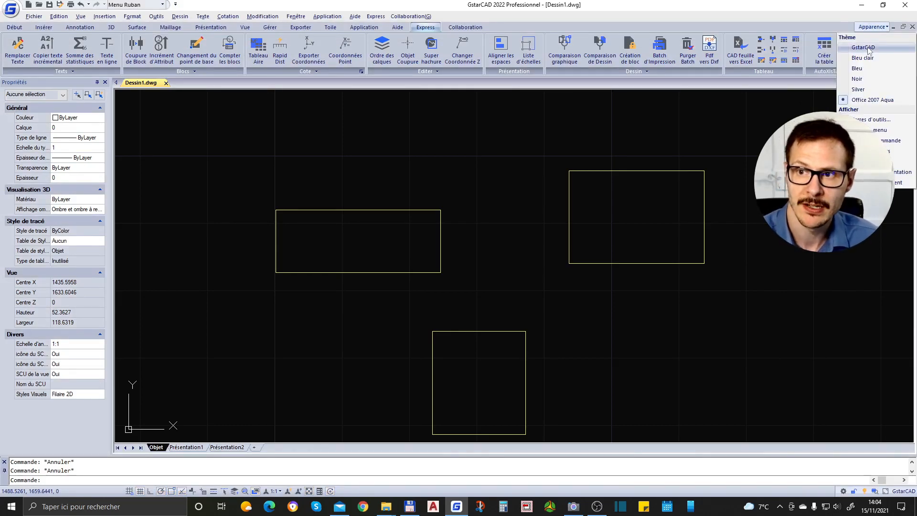
{"action": "left_click", "coordinate": [867, 85]}
{"action": "left_click", "coordinate": [469, 128]}
{"action": "left_click", "coordinate": [521, 184]}
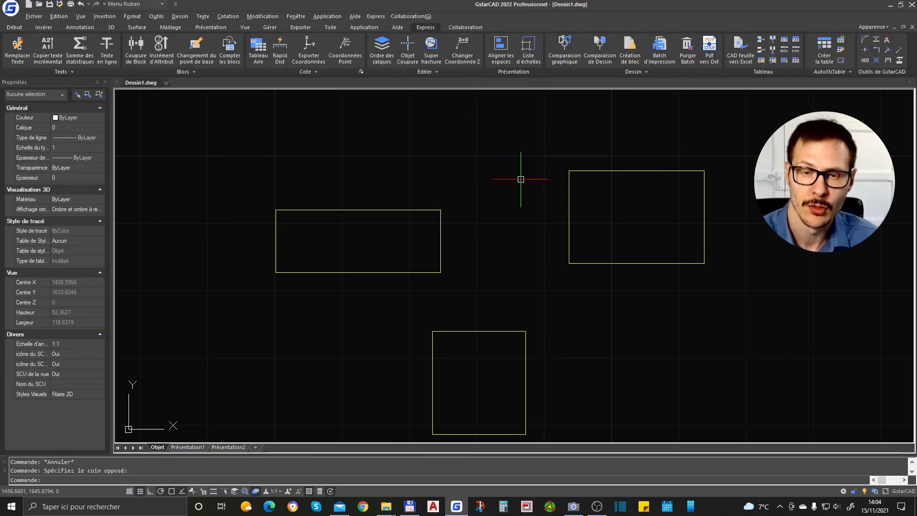
{"action": "middle_click_drag", "start_coordinate": [540, 179], "coordinate": [489, 152]}
{"action": "mouse_move", "coordinate": [398, 188]}
{"action": "middle_mouse_down"}
{"action": "mouse_move", "coordinate": [425, 176]}
{"action": "mouse_move", "coordinate": [462, 191]}
{"action": "middle_mouse_up"}
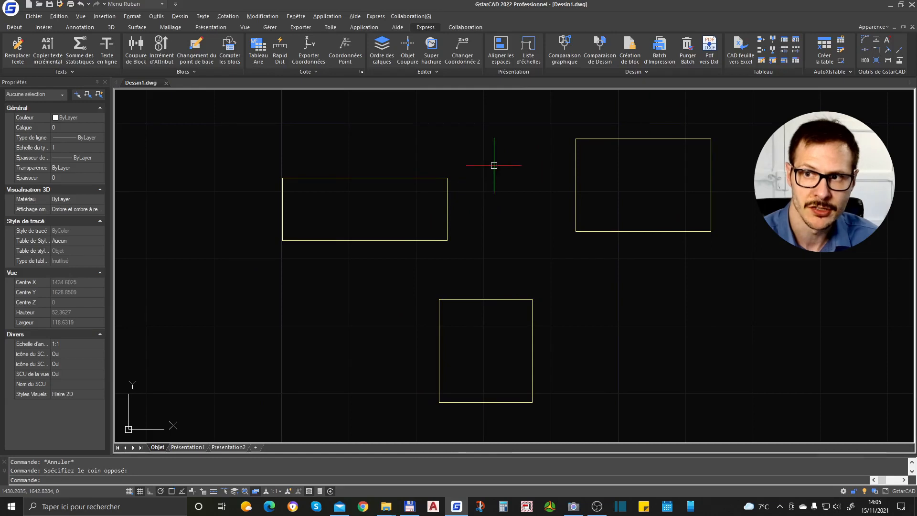
{"action": "middle_click_drag", "start_coordinate": [261, 121], "coordinate": [258, 130]}
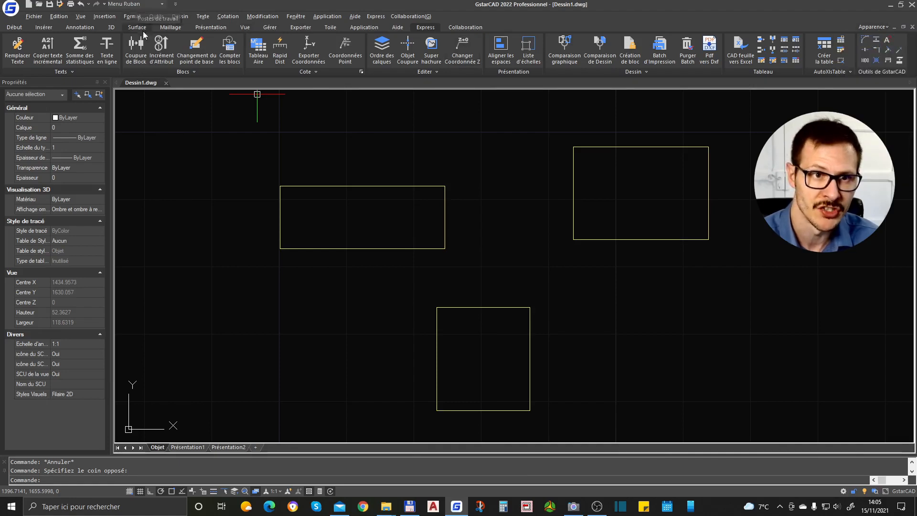
{"action": "left_click", "coordinate": [875, 27]}
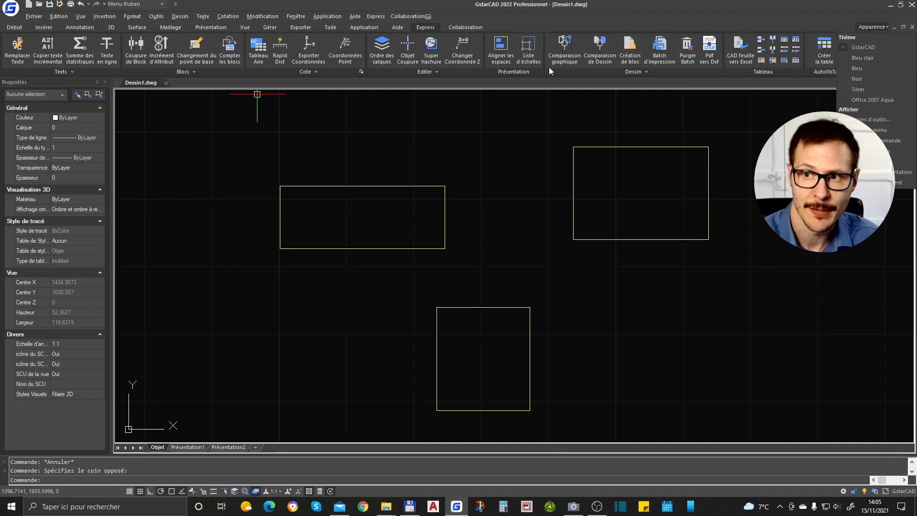
{"action": "left_click", "coordinate": [273, 118]}
Open the program options and review the user preferences, open and save, plotting and publishing, file path and display settings
{"action": "left_click", "coordinate": [132, 16]}
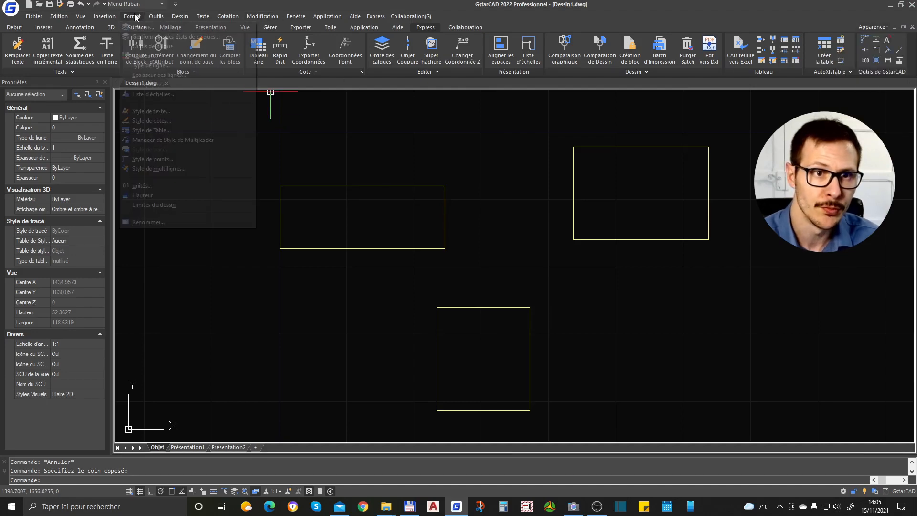
{"action": "mouse_move", "coordinate": [156, 16]}
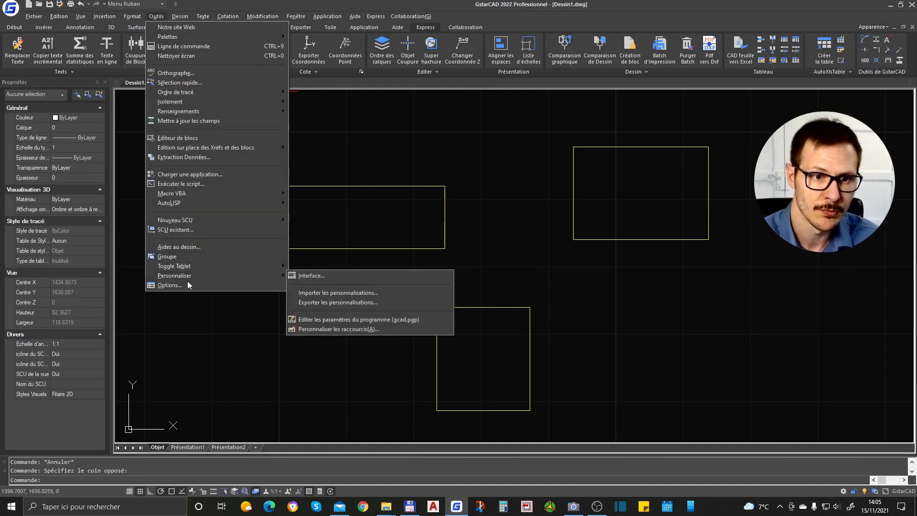
{"action": "left_click", "coordinate": [188, 285]}
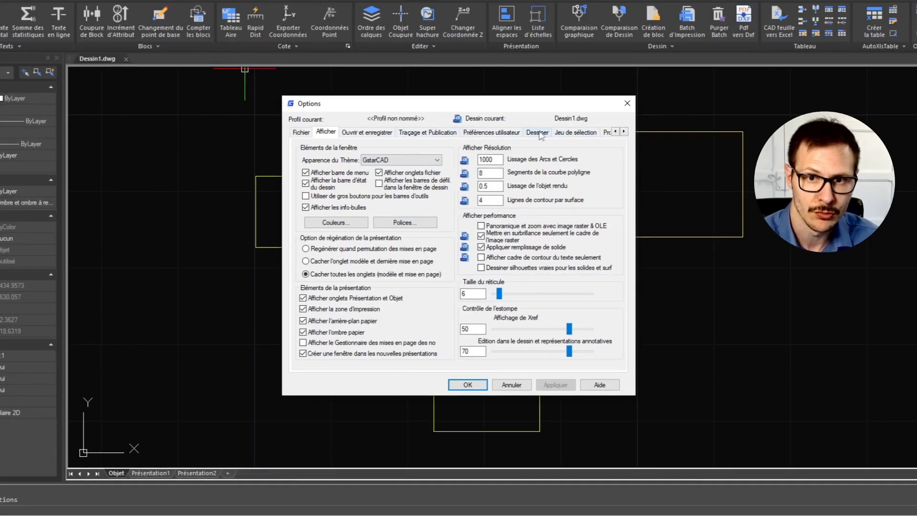
{"action": "left_click", "coordinate": [506, 134]}
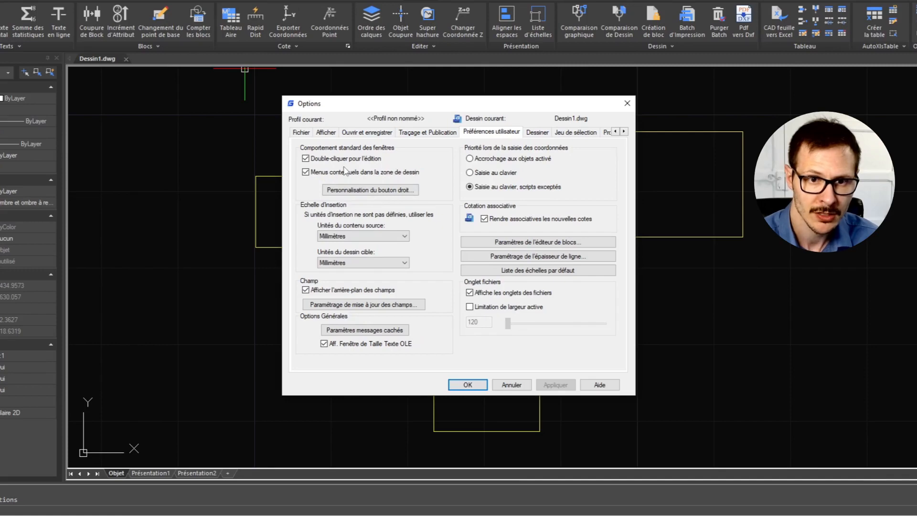
{"action": "left_click", "coordinate": [385, 136]}
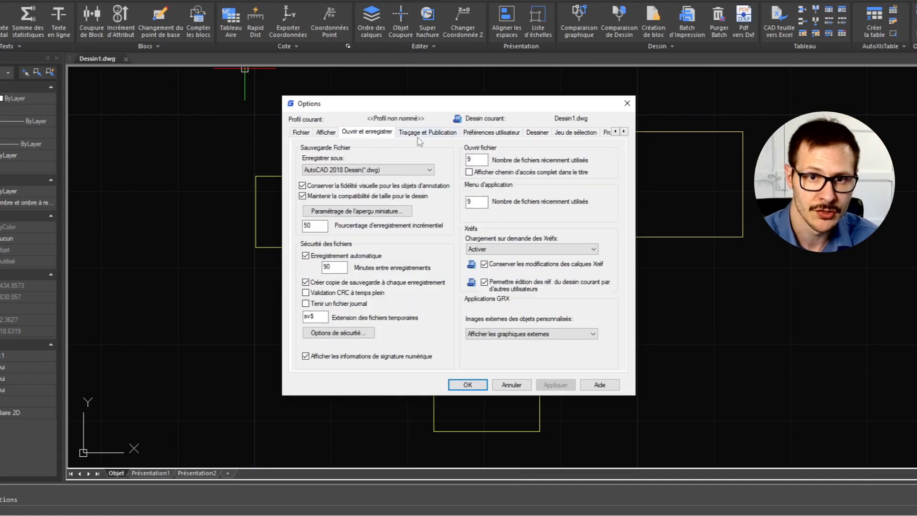
{"action": "left_click", "coordinate": [448, 136]}
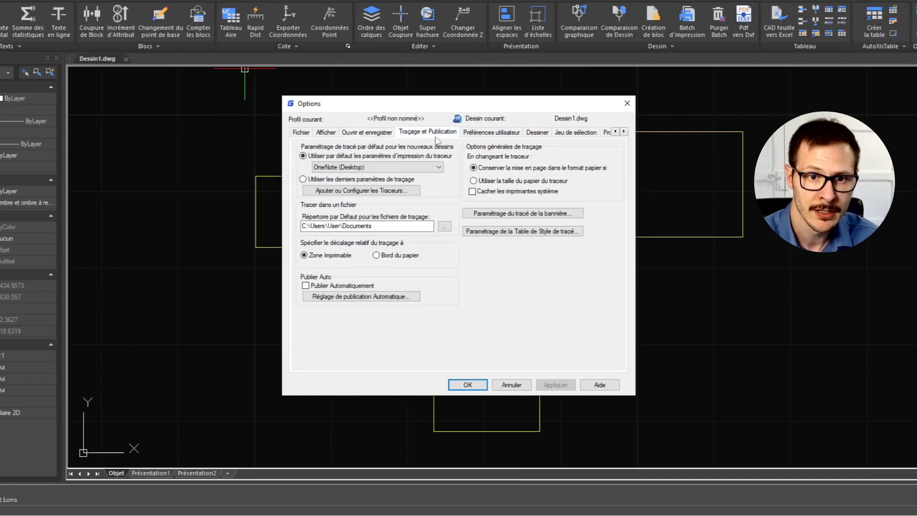
{"action": "left_click", "coordinate": [308, 134]}
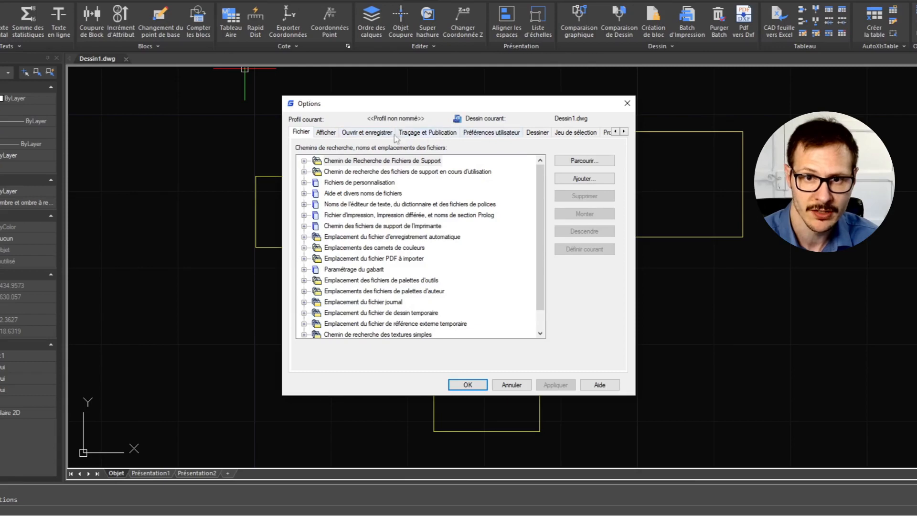
{"action": "left_click", "coordinate": [334, 133]}
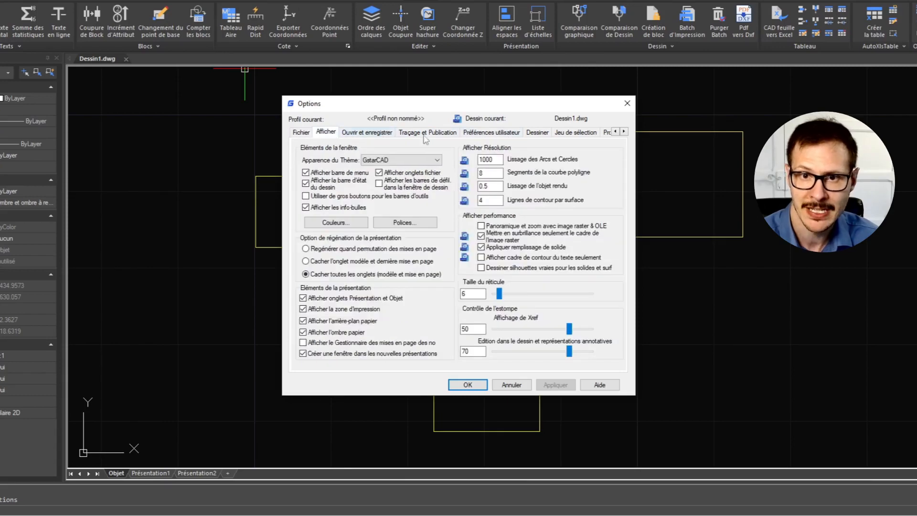
Examine the drafting, user preference, open and save, selection set and display option pages
{"action": "left_click", "coordinate": [538, 134]}
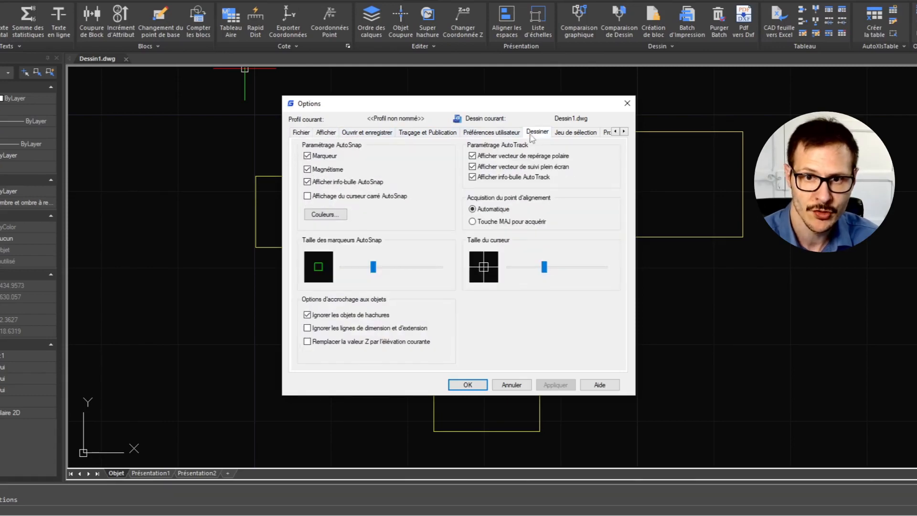
{"action": "left_click", "coordinate": [500, 133]}
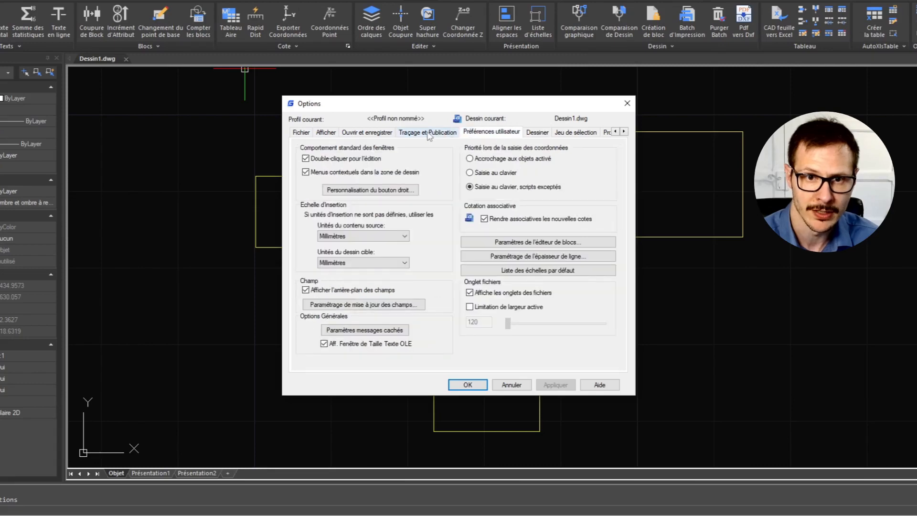
{"action": "left_click", "coordinate": [370, 133]}
{"action": "left_click", "coordinate": [578, 133]}
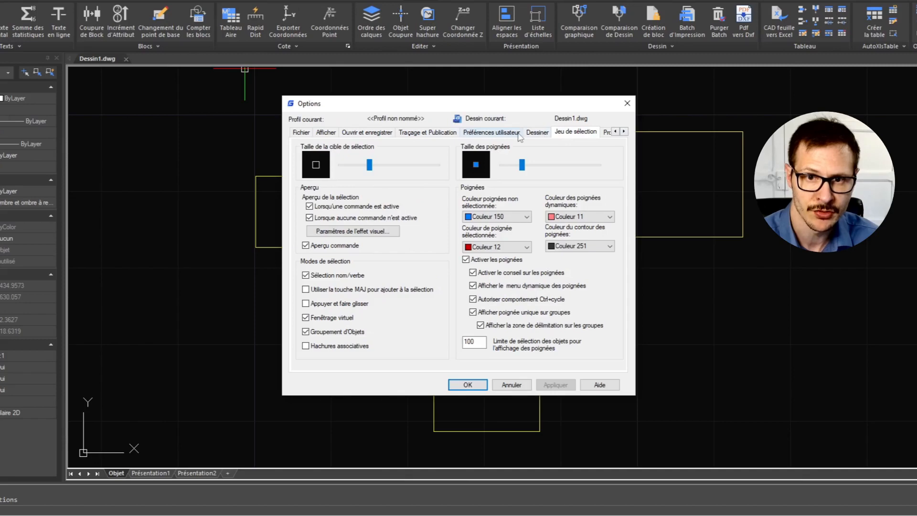
{"action": "left_click", "coordinate": [327, 133]}
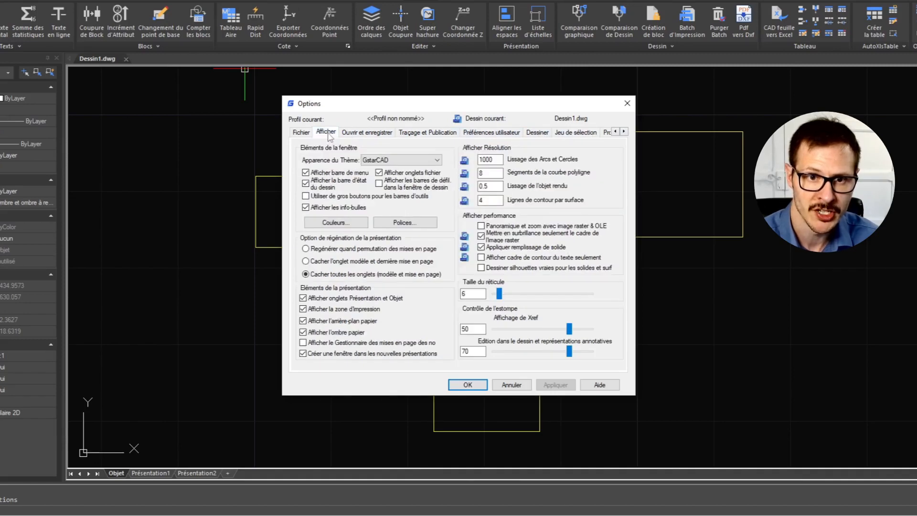
{"action": "left_click", "coordinate": [576, 134]}
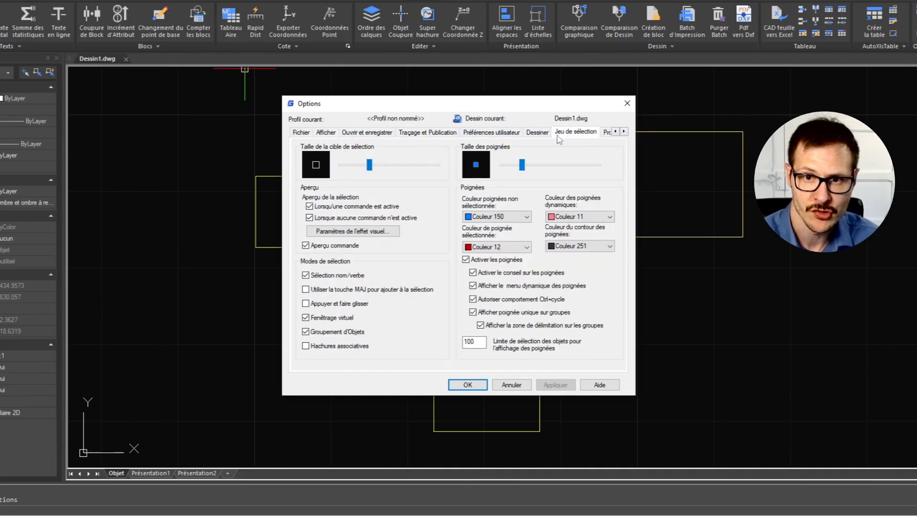
Look through the remaining option categories up to profiles and cloud save synchronisation, and return to the first categories
{"action": "left_click", "coordinate": [624, 132]}
{"action": "left_click", "coordinate": [623, 132]}
{"action": "left_click", "coordinate": [623, 131]}
{"action": "left_click", "coordinate": [623, 132]}
{"action": "left_click", "coordinate": [624, 131]}
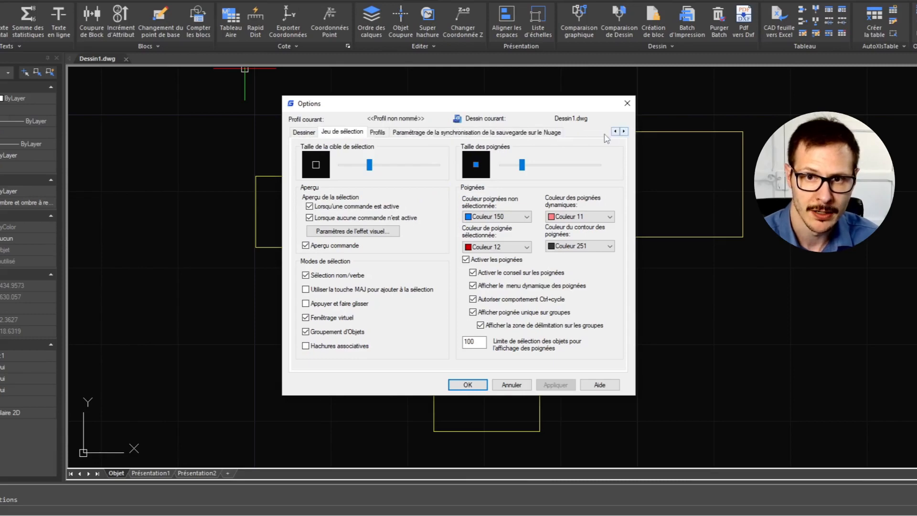
{"action": "left_click", "coordinate": [614, 131]}
{"action": "left_click", "coordinate": [615, 132]}
{"action": "left_click", "coordinate": [615, 131]}
{"action": "left_click", "coordinate": [615, 132]}
{"action": "left_click", "coordinate": [615, 131]}
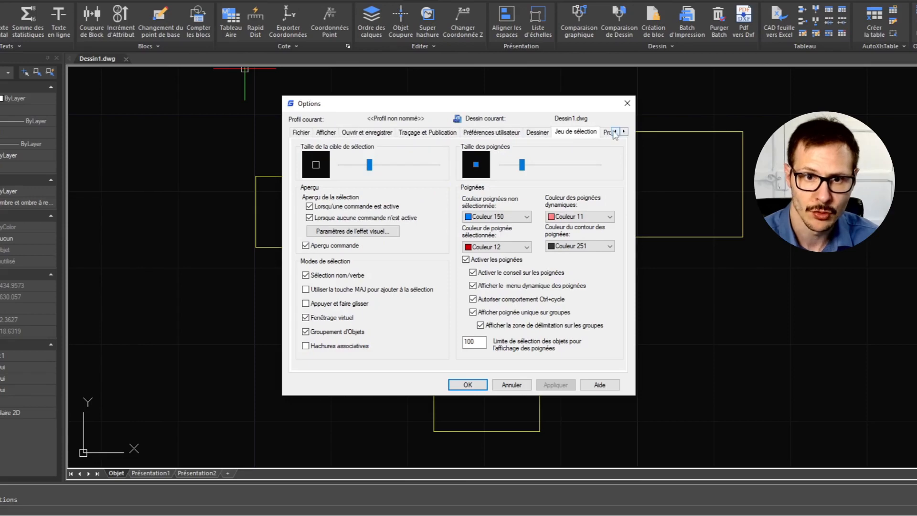
Review the drafting, plotting, and open and save options again, ending on the display settings
{"action": "left_click", "coordinate": [538, 132]}
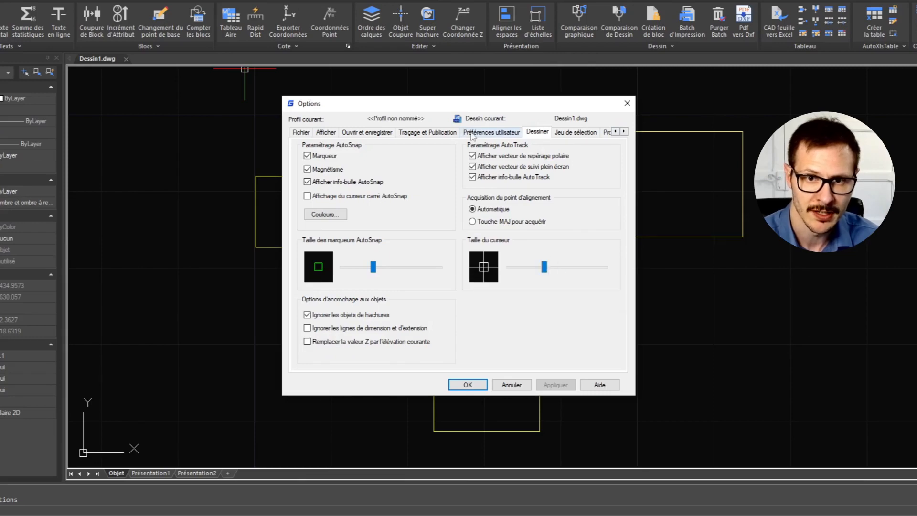
{"action": "left_click", "coordinate": [428, 133]}
{"action": "left_click", "coordinate": [366, 133]}
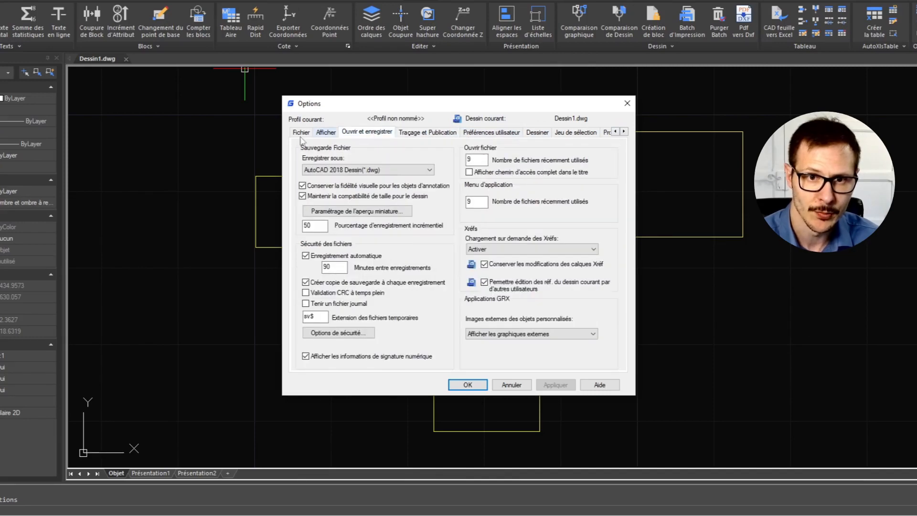
{"action": "left_click", "coordinate": [326, 135]}
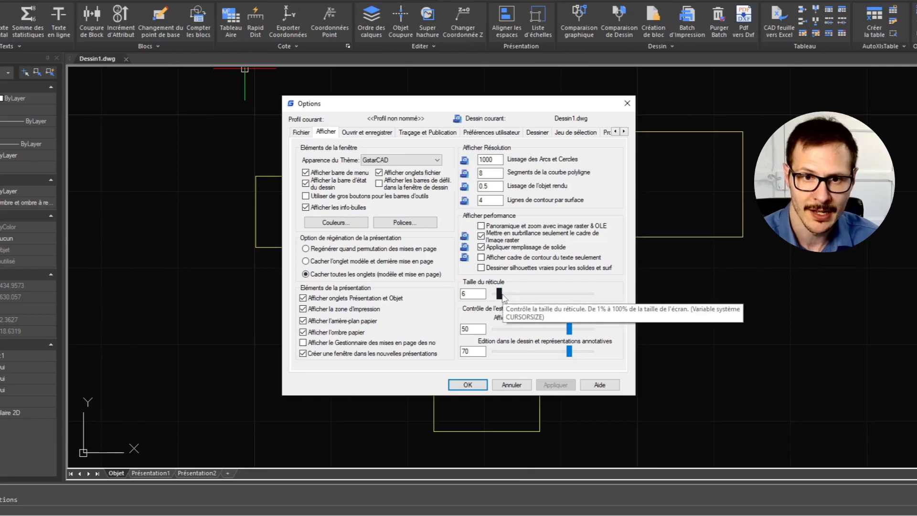
Examine the drawing window colour settings for the 2D model space background and crosshair, and close the options
{"action": "left_click", "coordinate": [340, 224]}
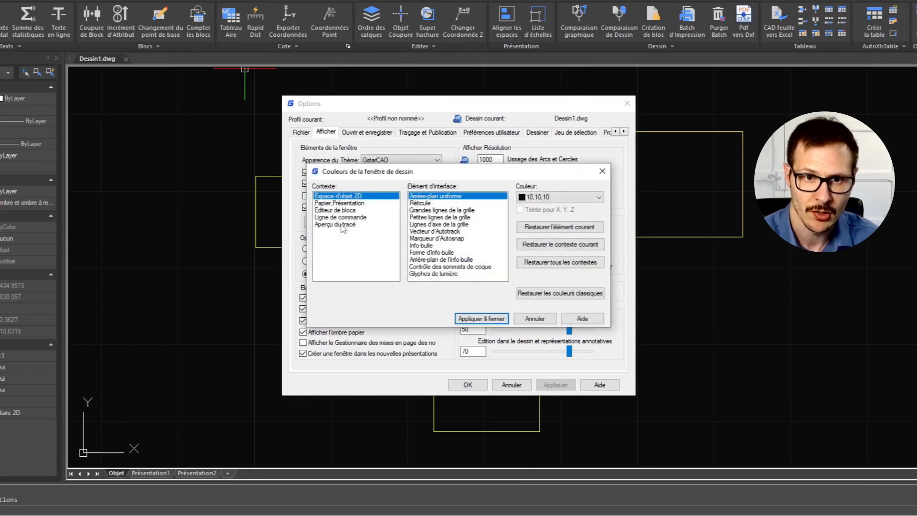
{"action": "left_click", "coordinate": [562, 199]}
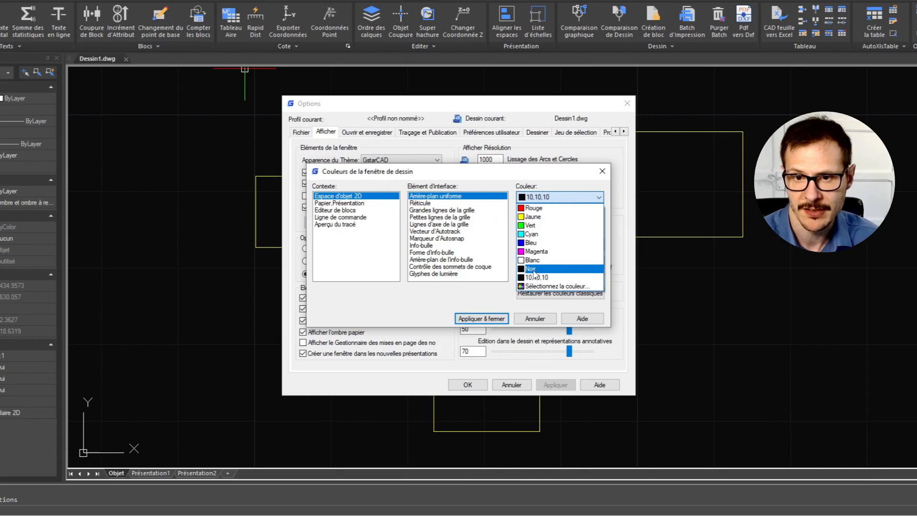
{"action": "left_click", "coordinate": [550, 175]}
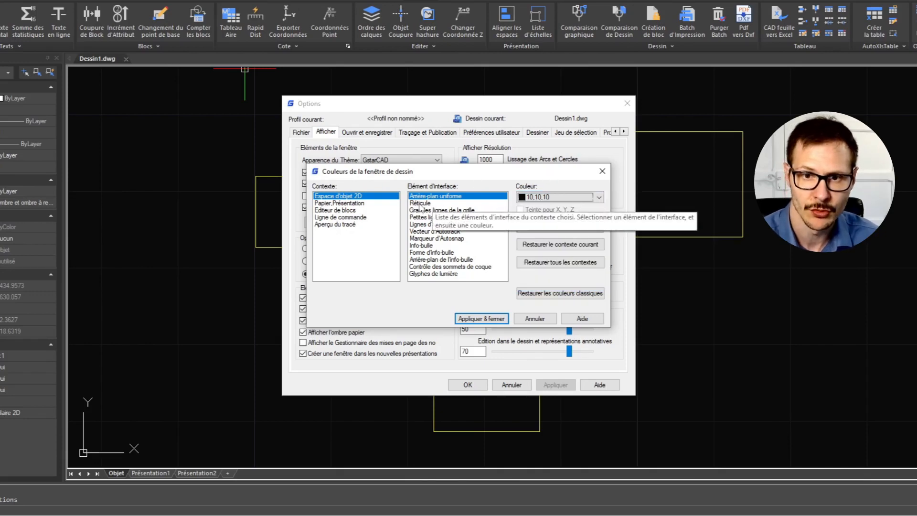
{"action": "left_click", "coordinate": [444, 203]}
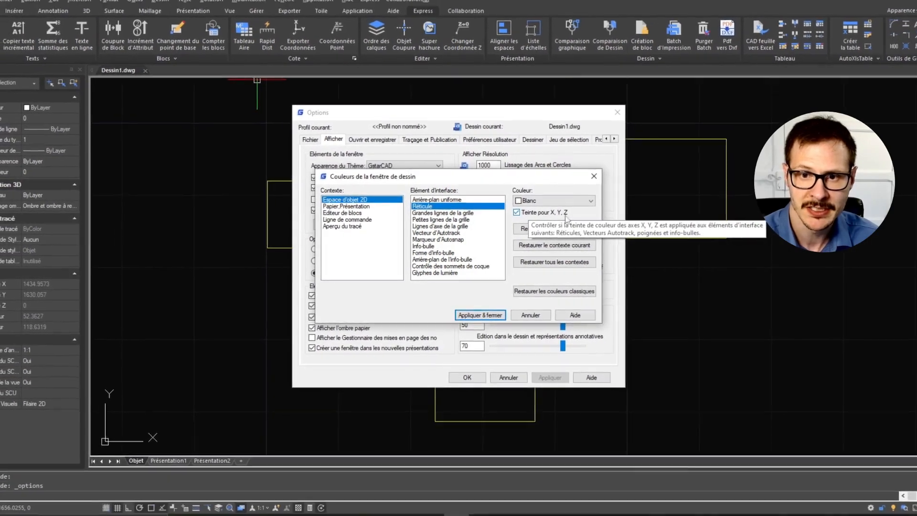
{"action": "left_click", "coordinate": [480, 316]}
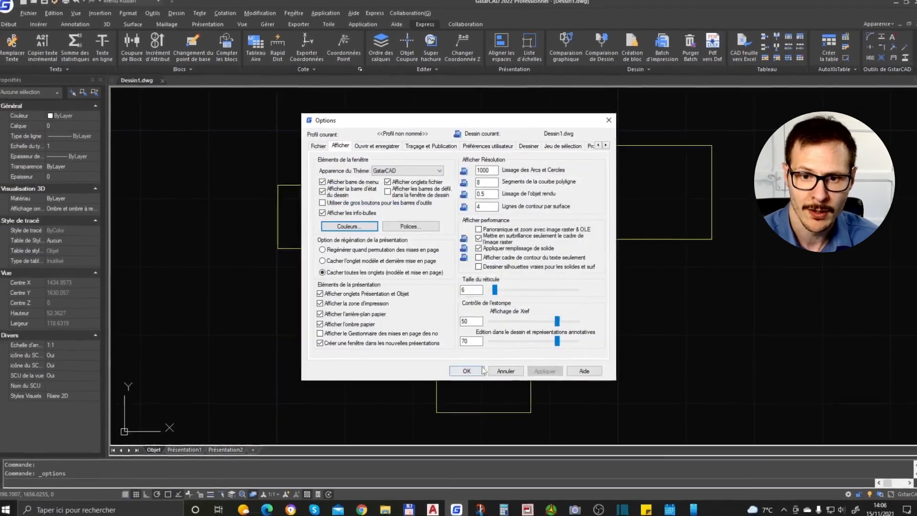
{"action": "left_click", "coordinate": [482, 371]}
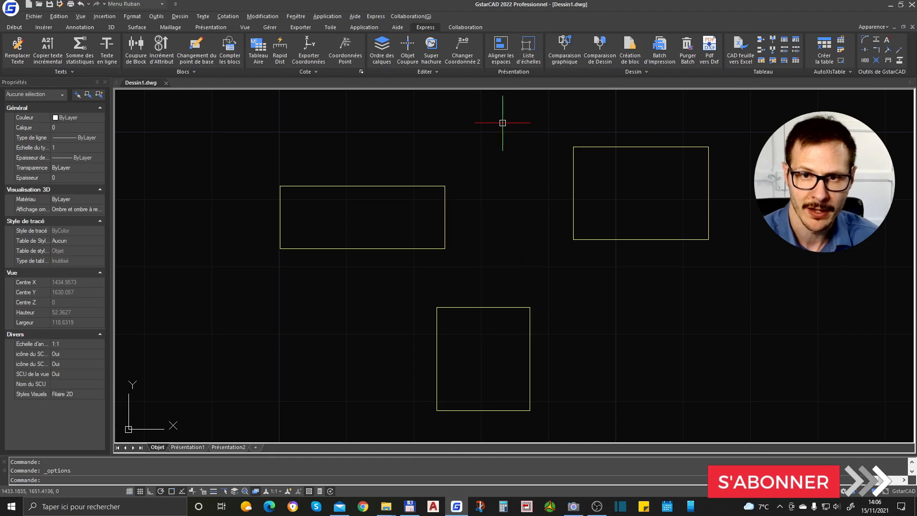
Delete the three sample rectangles from the drawing
{"action": "left_click_drag", "start_coordinate": [557, 214], "coordinate": [603, 253]}
{"action": "left_click_drag", "start_coordinate": [648, 190], "coordinate": [279, 367]}
{"action": "key", "text": "Delete"}
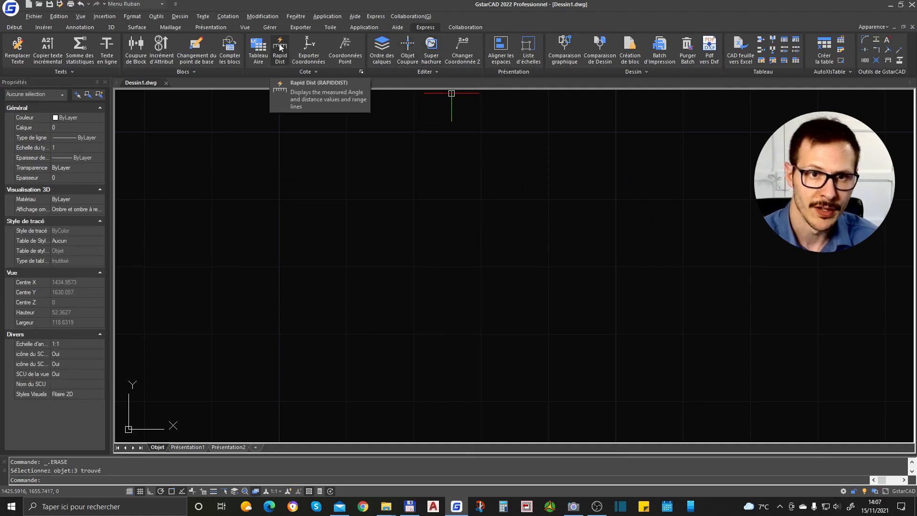
Draw a nearly square rectangle freehand in the empty model space
{"action": "type", "text": "c"}
{"action": "key", "text": "Return"}
{"action": "left_click", "coordinate": [312, 179]}
{"action": "left_click", "coordinate": [417, 273]}
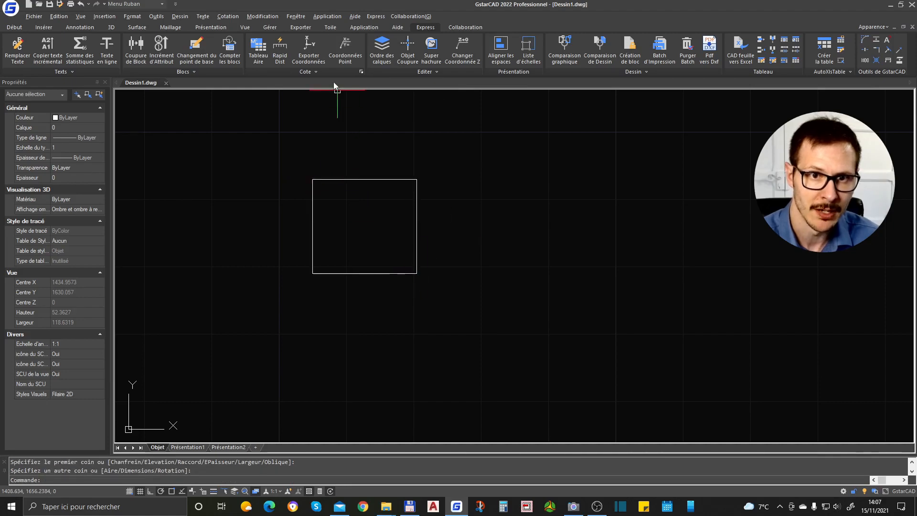
Draw a second, larger rectangle to the right of the first one and slightly lower
{"action": "type", "text": "rc"}
{"action": "key", "text": "Return"}
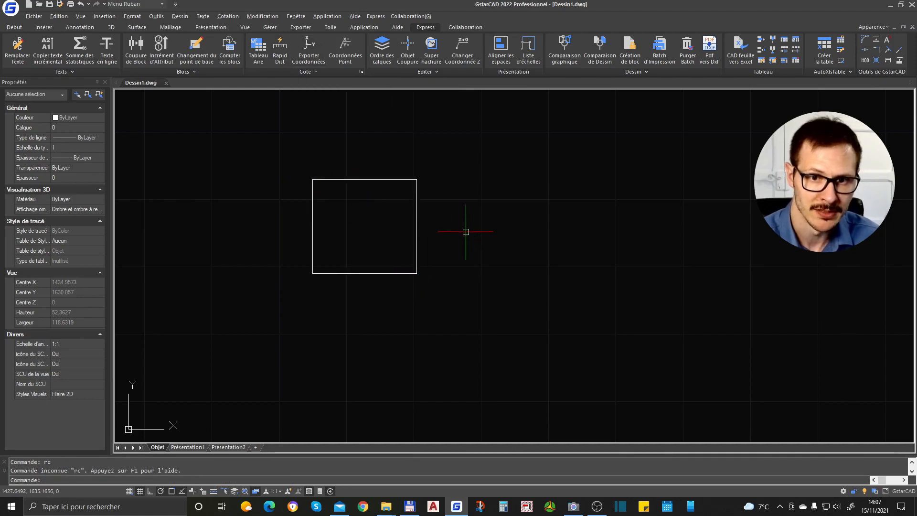
{"action": "type", "text": "rec"}
{"action": "key", "text": "Return"}
{"action": "left_click", "coordinate": [463, 212]}
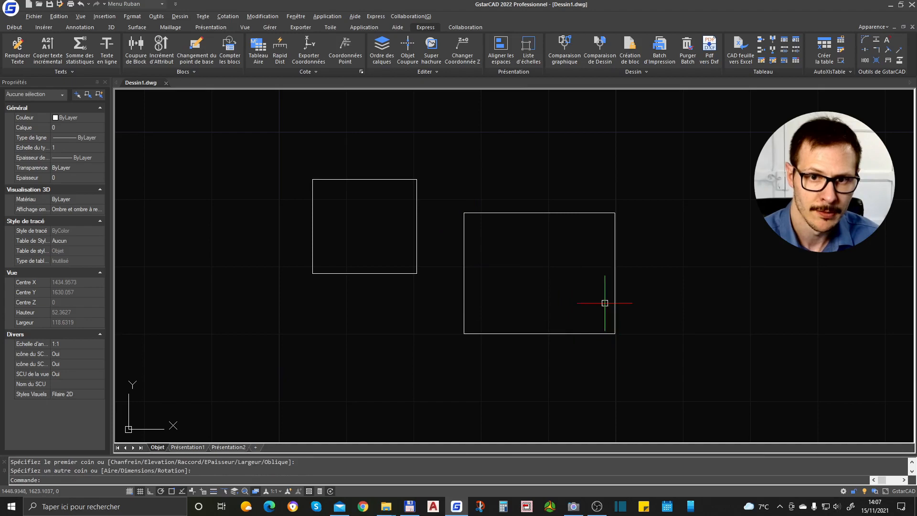
{"action": "left_click", "coordinate": [615, 328]}
Label both rectangles with their areas using the Area Table tool, selecting the boundaries as objects
{"action": "left_click", "coordinate": [257, 46]}
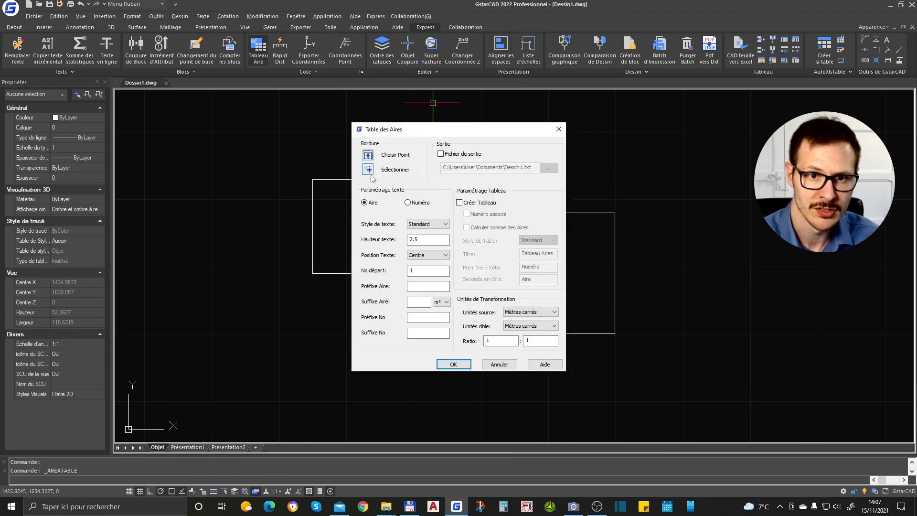
{"action": "left_click", "coordinate": [368, 169]}
{"action": "left_click", "coordinate": [384, 180]}
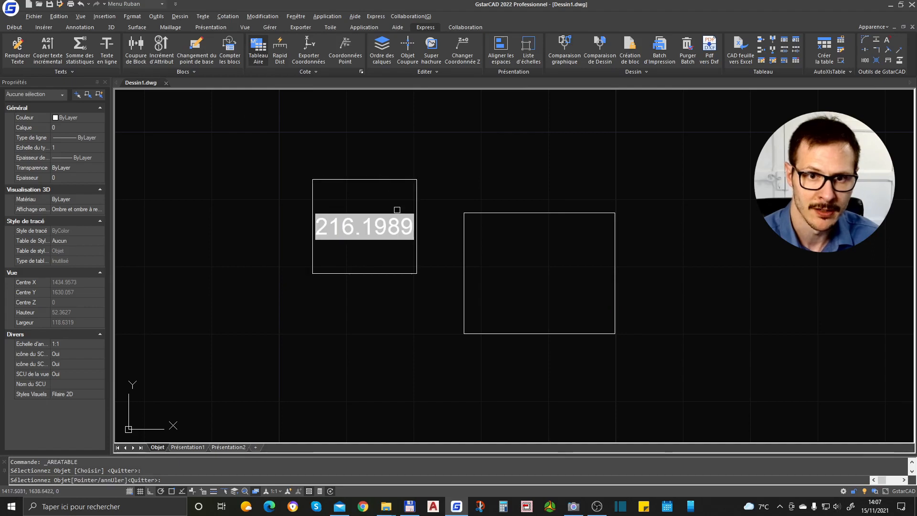
{"action": "left_click", "coordinate": [499, 213]}
{"action": "left_click", "coordinate": [554, 205]}
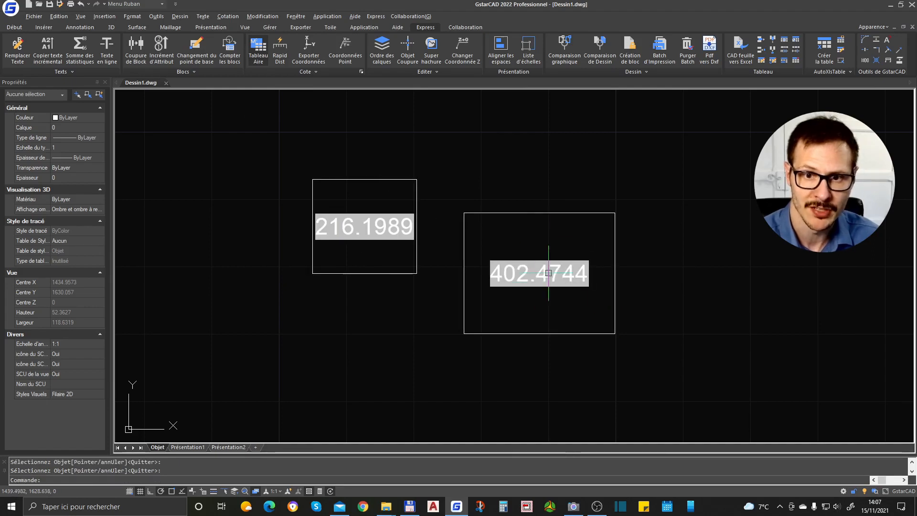
Stretch the larger rectangle's upper edge slightly up and to the right, and regenerate the drawing to update its area label
{"action": "left_click", "coordinate": [548, 209]}
{"action": "left_click", "coordinate": [539, 213]}
{"action": "left_click", "coordinate": [546, 194]}
{"action": "key", "text": "Escape"}
{"action": "type", "text": "rg"}
{"action": "key", "text": "Return"}
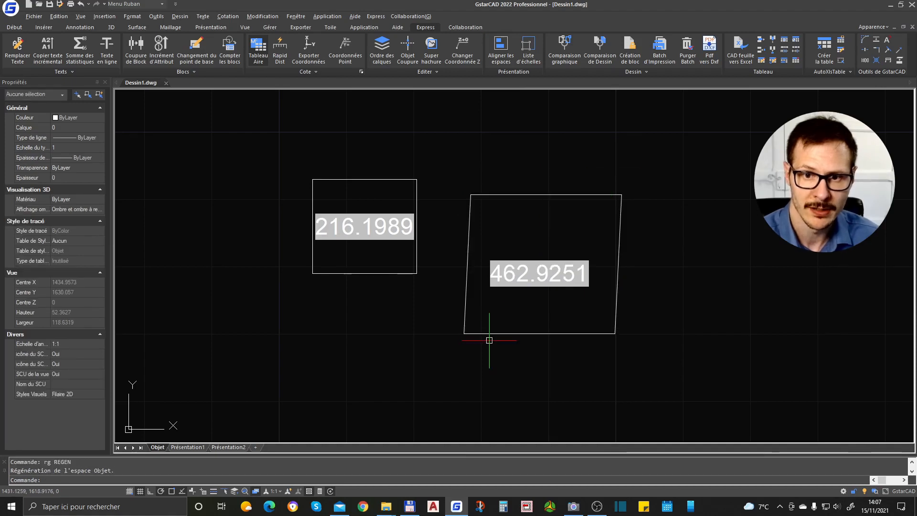
Stretch the same upper edge much further up and right into a slanted parallelogram, and regenerate the area label
{"action": "left_click", "coordinate": [549, 194]}
{"action": "left_click", "coordinate": [545, 194]}
{"action": "left_click", "coordinate": [609, 144]}
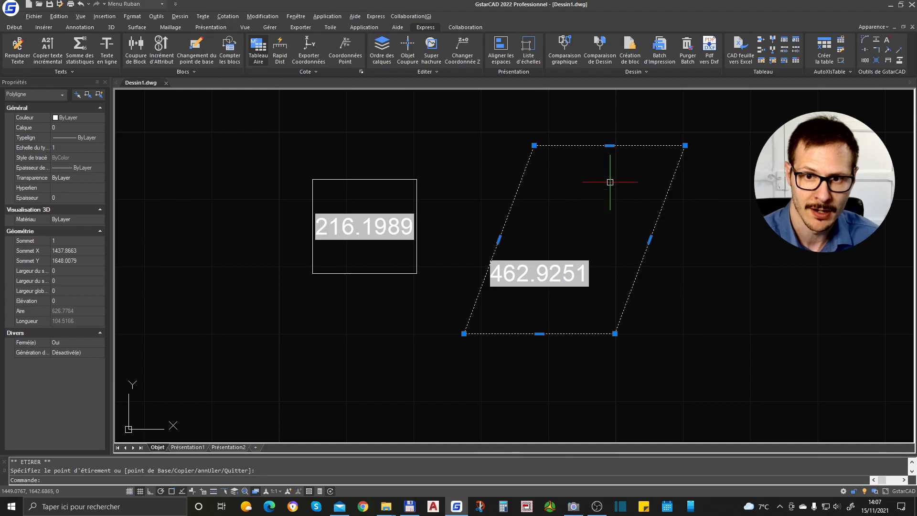
{"action": "key", "text": "Escape"}
{"action": "type", "text": "rg"}
{"action": "key", "text": "Return"}
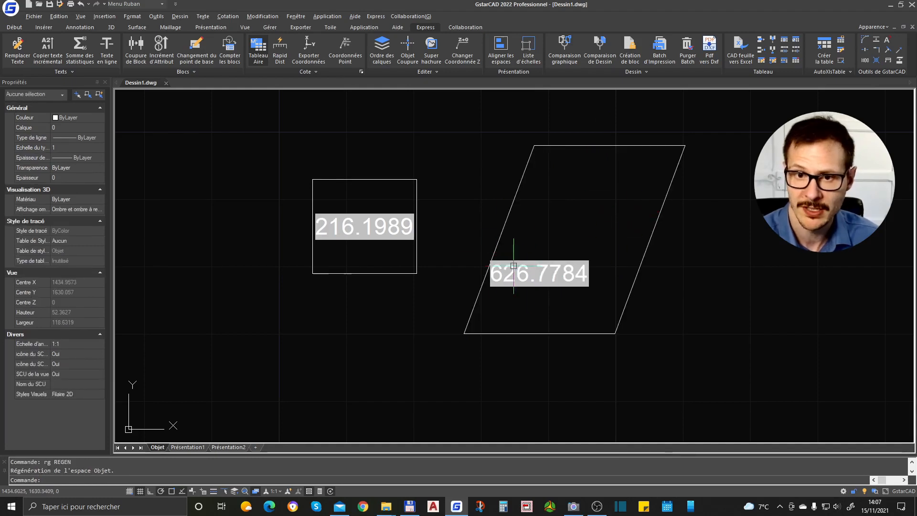
Move the larger shape's area label up and right to the middle of the parallelogram
{"action": "left_click", "coordinate": [543, 277]}
{"action": "left_click", "coordinate": [540, 274]}
{"action": "left_click", "coordinate": [564, 239]}
{"action": "key", "text": "Escape"}
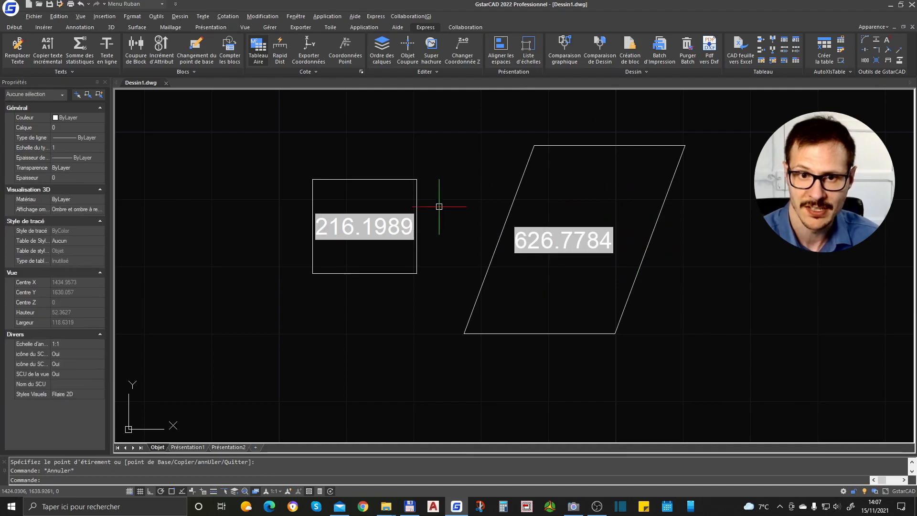
Stretch the smaller rectangle's upper edge upward and slightly left with the Stretch command, and regenerate the drawing
{"action": "type", "text": "et"}
{"action": "key", "text": "Return"}
{"action": "left_click", "coordinate": [449, 167]}
{"action": "left_click", "coordinate": [251, 200]}
{"action": "key", "text": "Return"}
{"action": "left_click", "coordinate": [228, 246]}
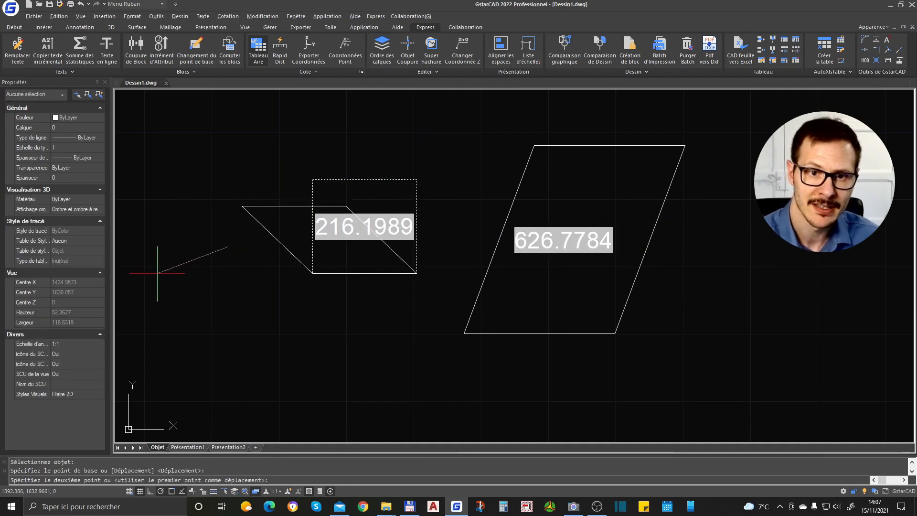
{"action": "left_click", "coordinate": [210, 200]}
{"action": "type", "text": "rg"}
{"action": "key", "text": "Return"}
Move the smaller shape's area label up and slightly left by its middle grip
{"action": "left_click", "coordinate": [387, 227]}
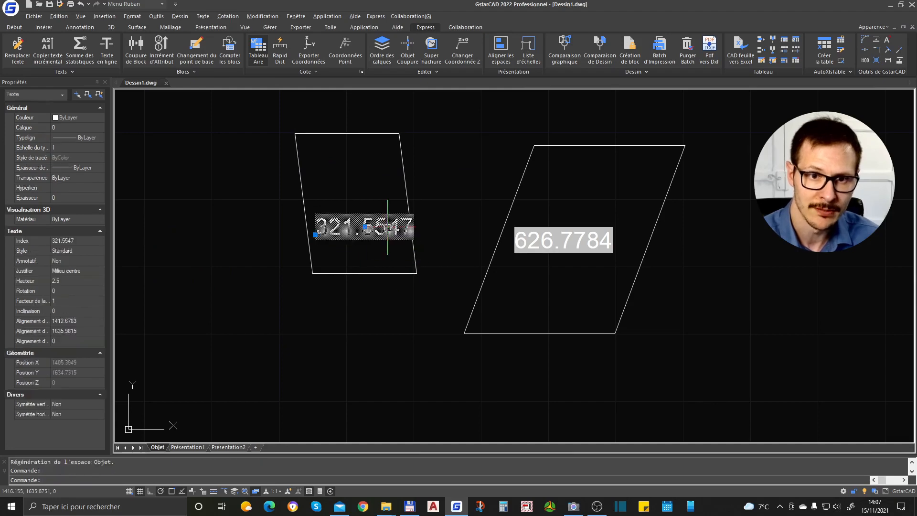
{"action": "left_click", "coordinate": [364, 227]}
{"action": "left_click", "coordinate": [352, 192]}
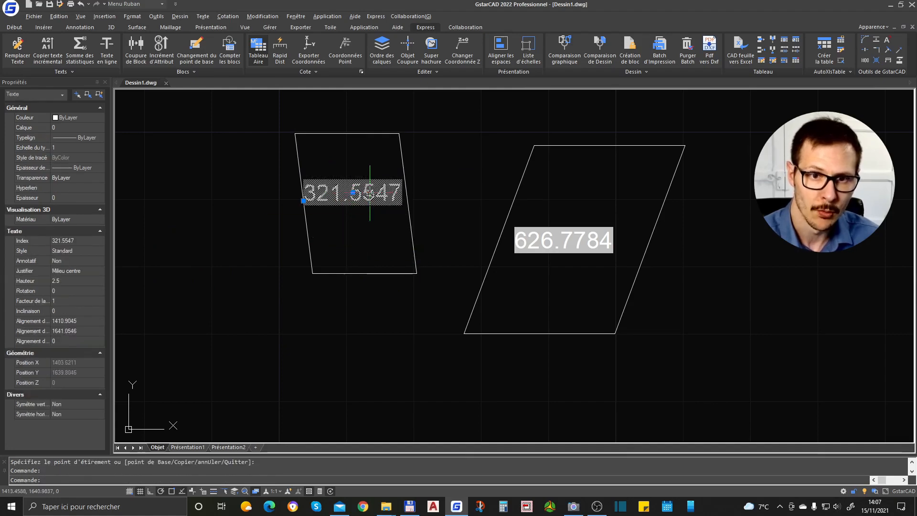
Edit the smaller shape's area field to use the Decimal format (Décimal) with a precision of 0.0
{"action": "double_click", "coordinate": [369, 193]}
{"action": "double_click", "coordinate": [328, 195]}
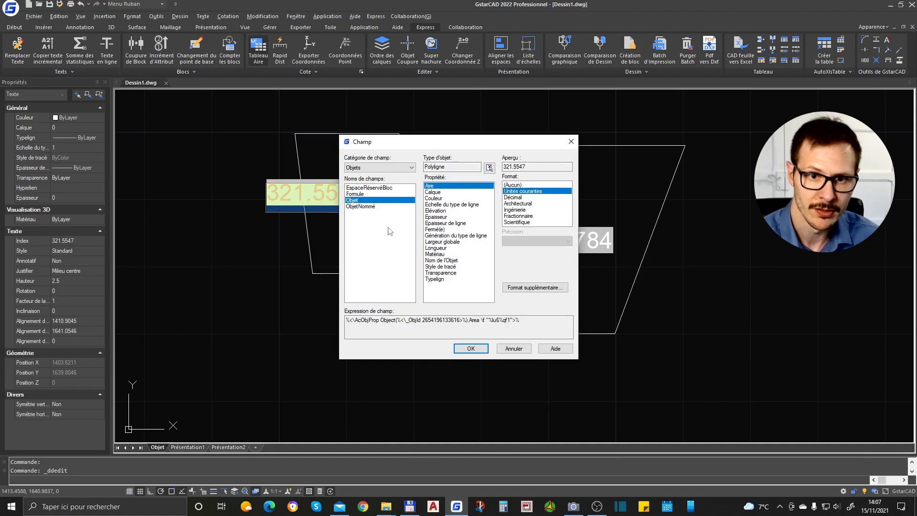
{"action": "left_click", "coordinate": [519, 198]}
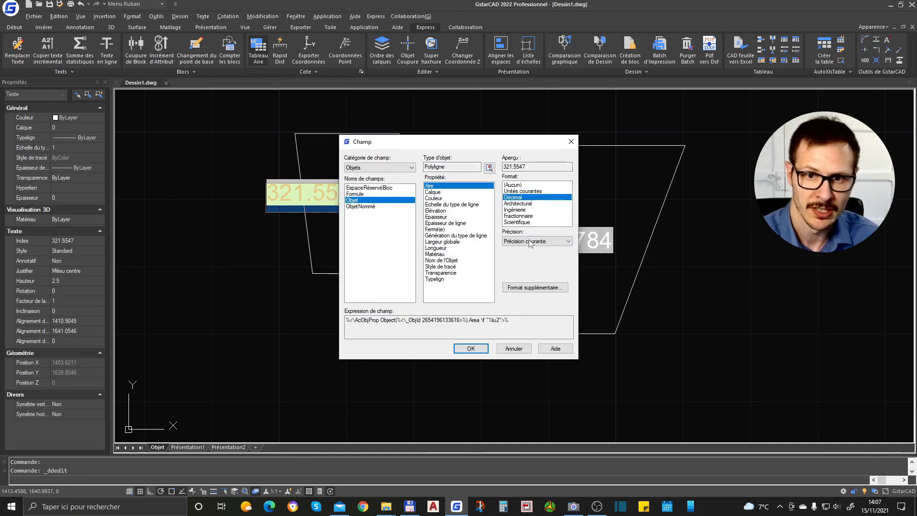
{"action": "left_click", "coordinate": [535, 241]}
{"action": "left_click", "coordinate": [516, 263]}
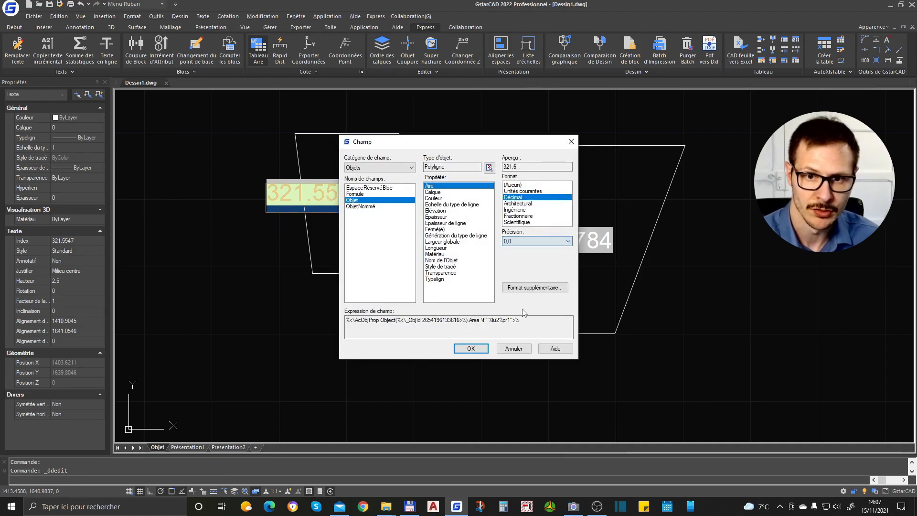
{"action": "left_click", "coordinate": [471, 348]}
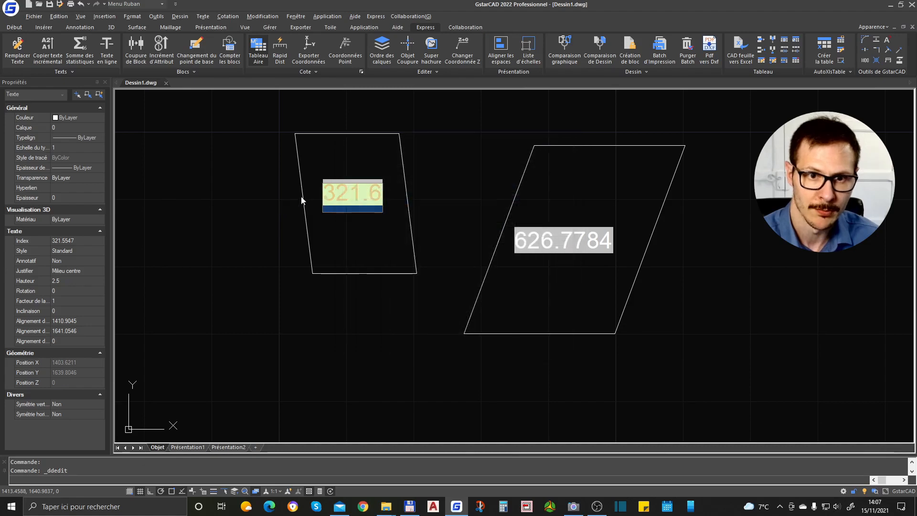
{"action": "key", "text": "Escape"}
Move the shortened area label back to the middle of the smaller shape
{"action": "left_click", "coordinate": [344, 171]}
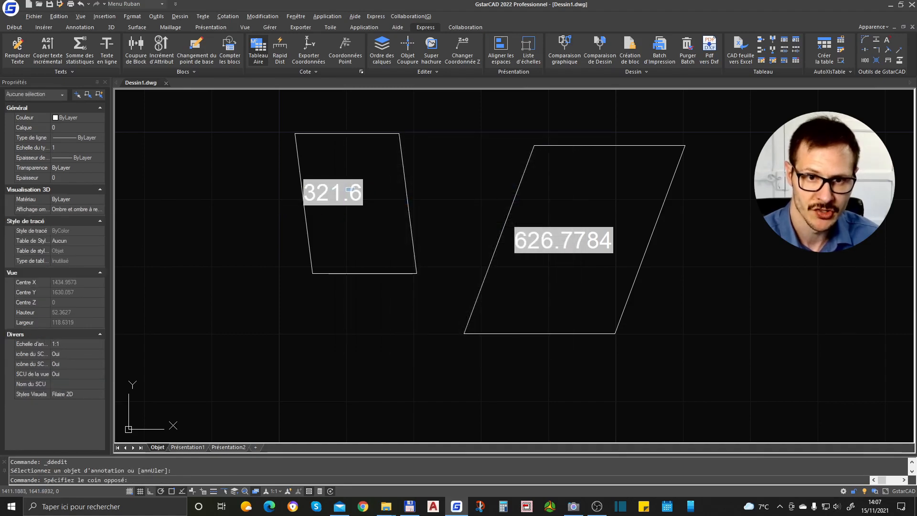
{"action": "left_click", "coordinate": [311, 181]}
{"action": "key", "text": "Escape"}
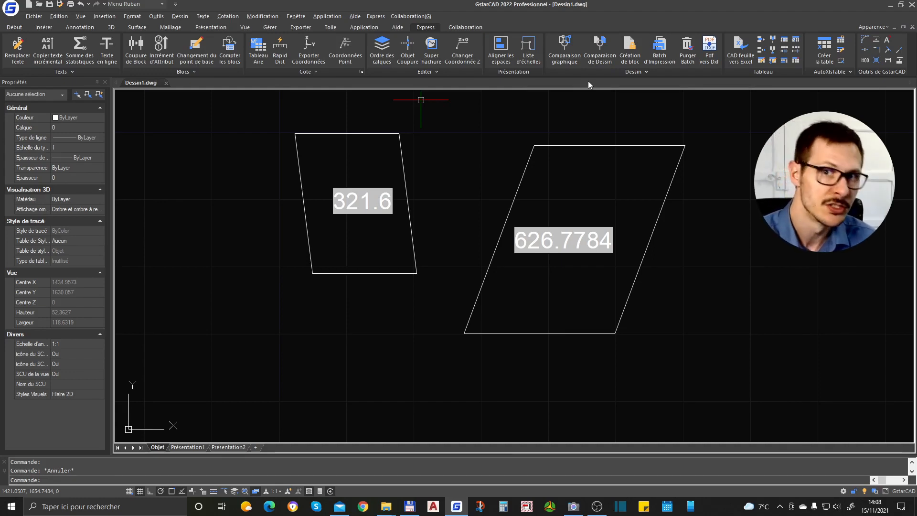
View the options for comparing an old and a new DWG file, and close the dialog without comparing
{"action": "left_click", "coordinate": [602, 62]}
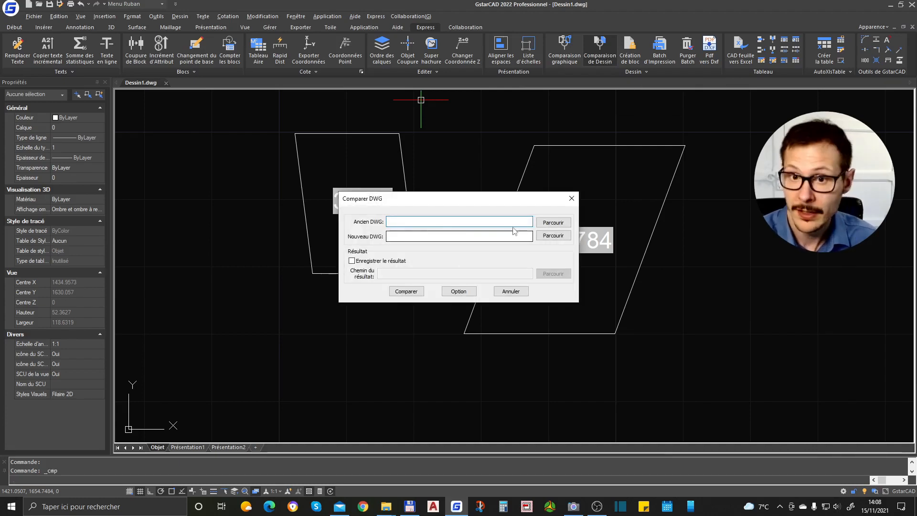
{"action": "key", "text": "Escape"}
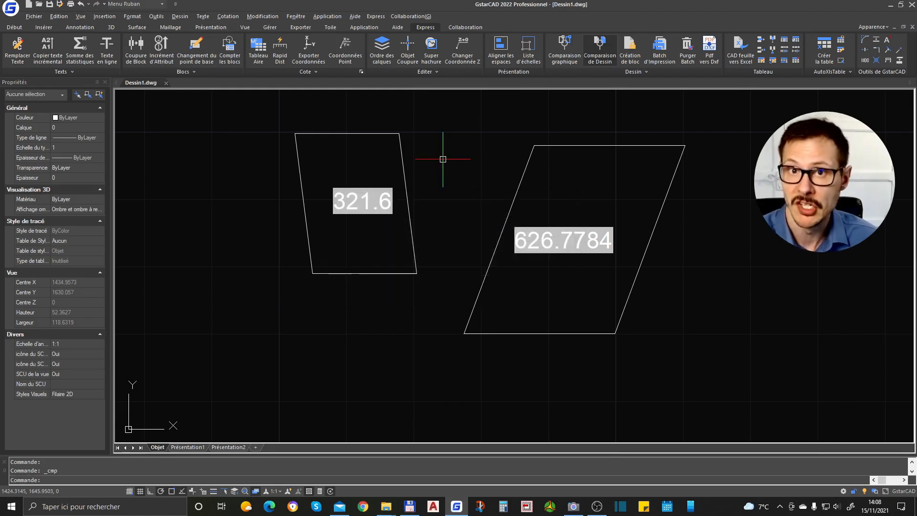
{"action": "scroll", "coordinate": [329, 198], "scroll_direction": "down", "scroll_amount": 10}
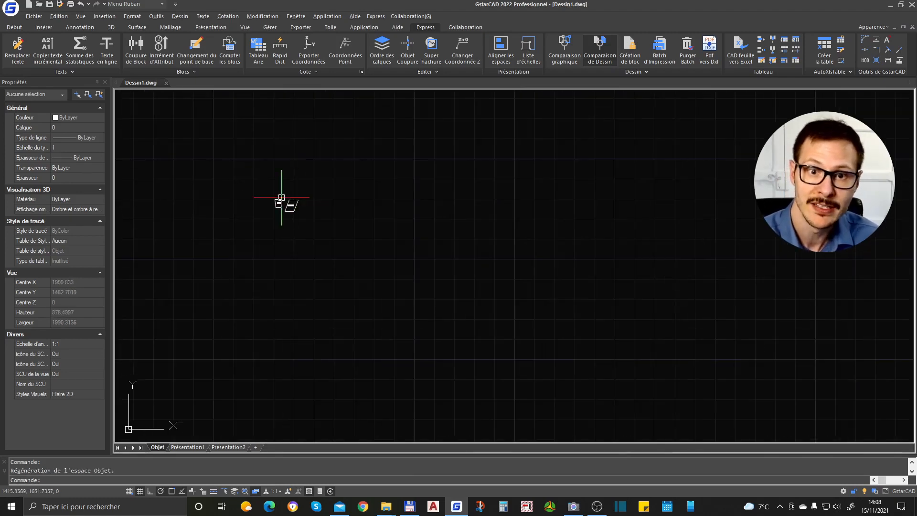
{"action": "scroll", "coordinate": [333, 204], "scroll_direction": "up", "scroll_amount": 5}
{"action": "type", "text": "rc"}
{"action": "key", "text": "Return"}
{"action": "left_click", "coordinate": [289, 203]}
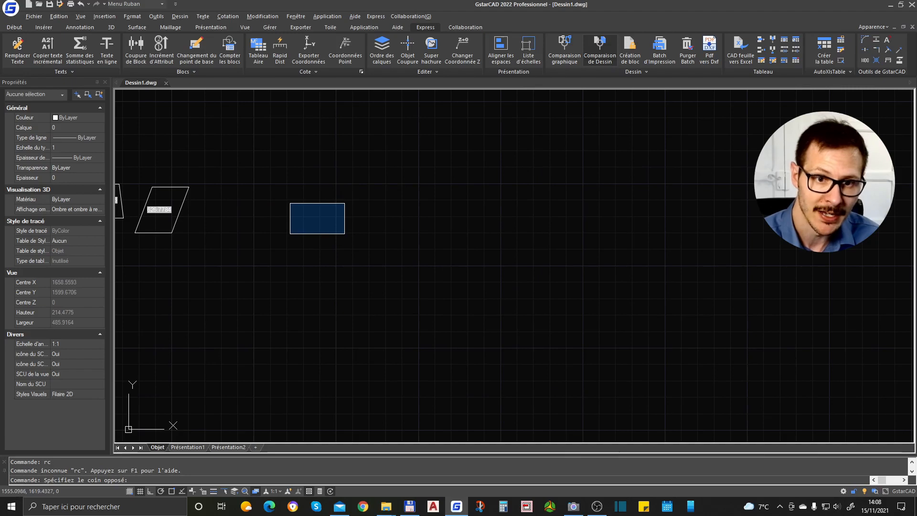
{"action": "key", "text": "Escape"}
Draw a wide rectangle freehand in the empty space to the right of the two labelled shapes
{"action": "type", "text": "rec"}
{"action": "key", "text": "Return"}
{"action": "left_click", "coordinate": [316, 210]}
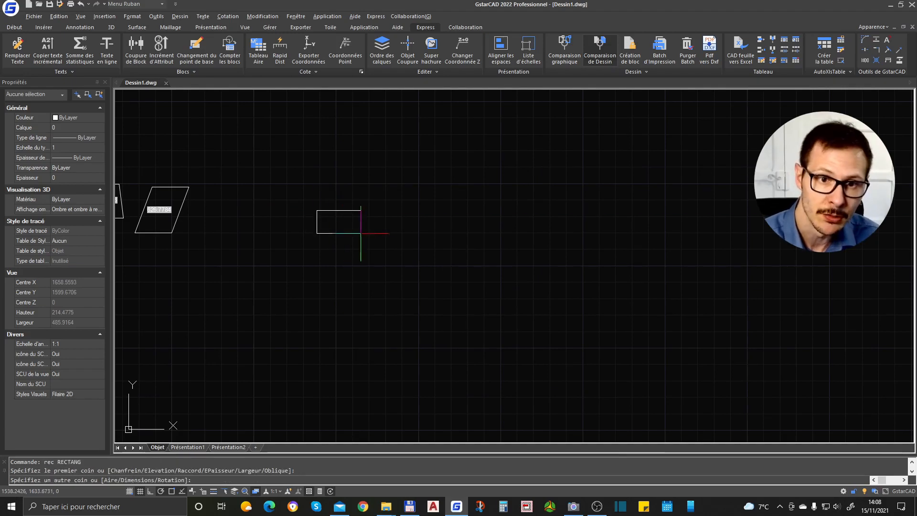
{"action": "scroll", "coordinate": [367, 239], "scroll_direction": "up", "scroll_amount": 3}
{"action": "left_click", "coordinate": [395, 220]}
Draw a small rectangle inside each of the wide rectangle's two upper corners, the right one larger
{"action": "middle_click_drag", "start_coordinate": [193, 156], "coordinate": [289, 198]}
{"action": "key", "text": "Return"}
{"action": "left_click", "coordinate": [256, 168]}
{"action": "left_click", "coordinate": [284, 188]}
{"action": "key", "text": "Return"}
{"action": "left_click", "coordinate": [491, 168]}
{"action": "left_click", "coordinate": [445, 196]}
Draw a small rectangle inside each of the wide rectangle's two lower corners, the right one smaller
{"action": "key", "text": "Return"}
{"action": "left_click", "coordinate": [491, 262]}
{"action": "left_click", "coordinate": [474, 252]}
{"action": "key", "text": "Return"}
{"action": "left_click", "coordinate": [256, 262]}
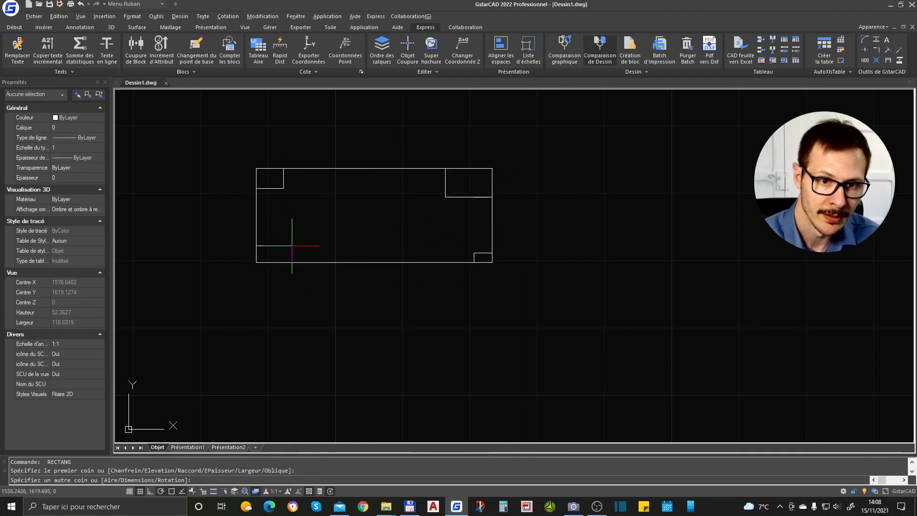
{"action": "left_click", "coordinate": [292, 245]}
{"action": "scroll", "coordinate": [347, 241], "scroll_direction": "down", "scroll_amount": 1}
{"action": "left_click", "coordinate": [474, 186]}
{"action": "left_click", "coordinate": [207, 301]}
{"action": "type", "text": "c"}
{"action": "key", "text": "Return"}
{"action": "left_click", "coordinate": [381, 306]}
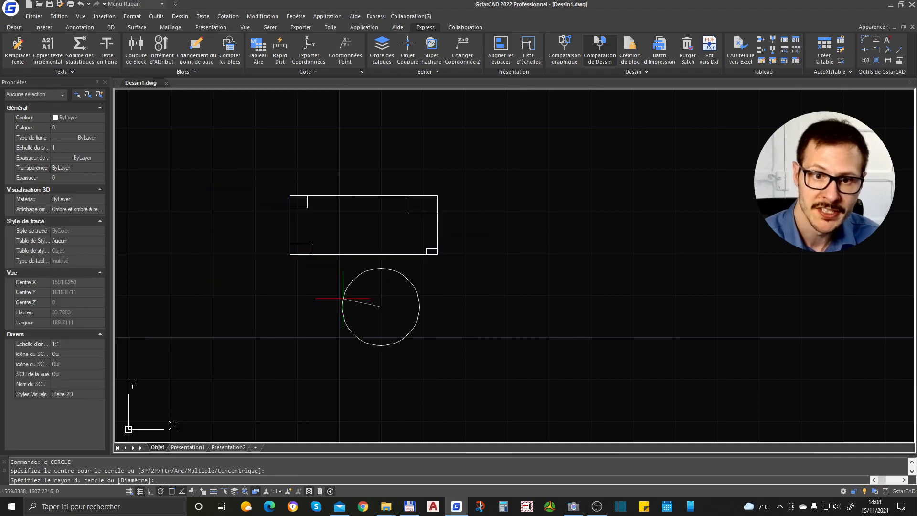
{"action": "scroll", "coordinate": [342, 298], "scroll_direction": "down", "scroll_amount": 3}
{"action": "key", "text": "Escape"}
Copy the wide rectangle with its four corner rectangles horizontally to the right, leaving a gap between the two groups
{"action": "left_click", "coordinate": [409, 231]}
{"action": "left_click", "coordinate": [246, 328]}
{"action": "type", "text": "CP"}
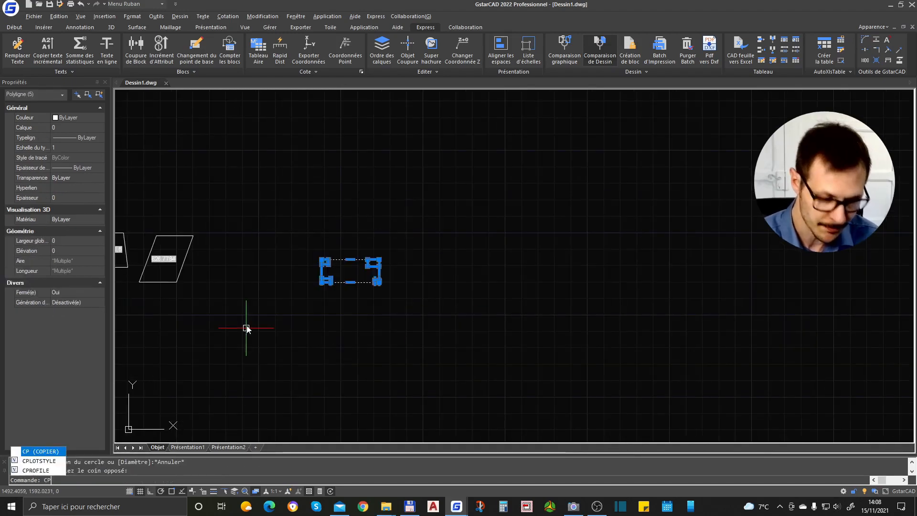
{"action": "key", "text": "Return"}
{"action": "left_click", "coordinate": [352, 318]}
{"action": "left_click", "coordinate": [440, 318]}
{"action": "key", "text": "Return"}
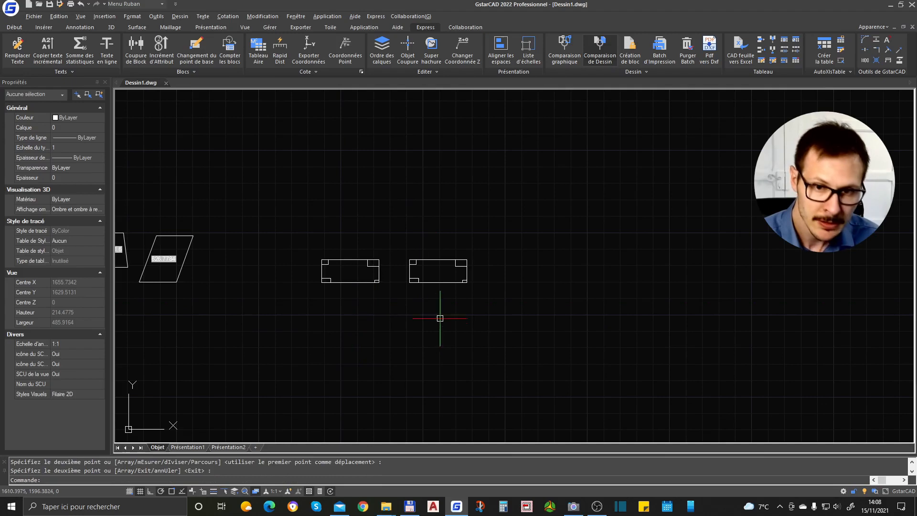
In the copied group, stretch the lower-right corner of the upper-left small rectangle slightly down and to the right
{"action": "scroll", "coordinate": [440, 318], "scroll_direction": "up", "scroll_amount": 5}
{"action": "left_click", "coordinate": [466, 320]}
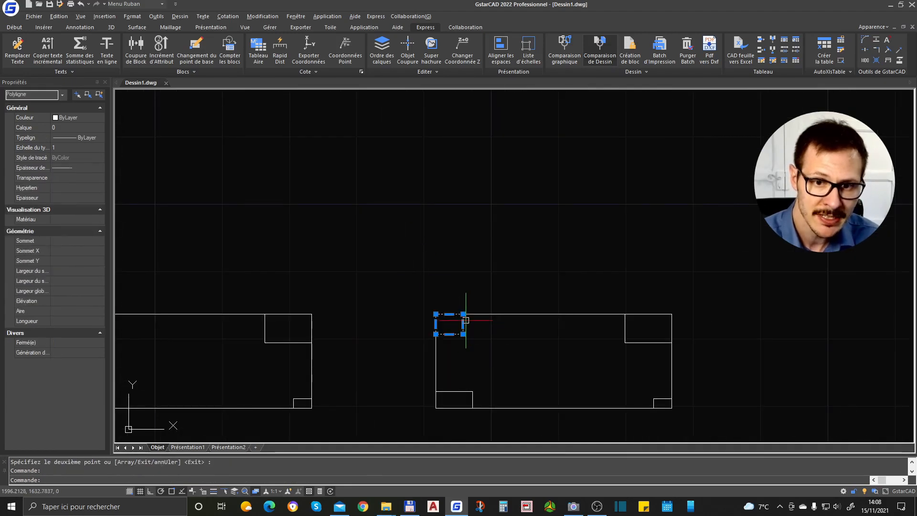
{"action": "scroll", "coordinate": [465, 320], "scroll_direction": "up", "scroll_amount": 3}
{"action": "left_click", "coordinate": [460, 335]}
{"action": "left_click", "coordinate": [467, 353]}
{"action": "key", "text": "Escape"}
{"action": "scroll", "coordinate": [438, 225], "scroll_direction": "down", "scroll_amount": 5}
{"action": "middle_click_drag", "start_coordinate": [501, 336], "coordinate": [630, 370]}
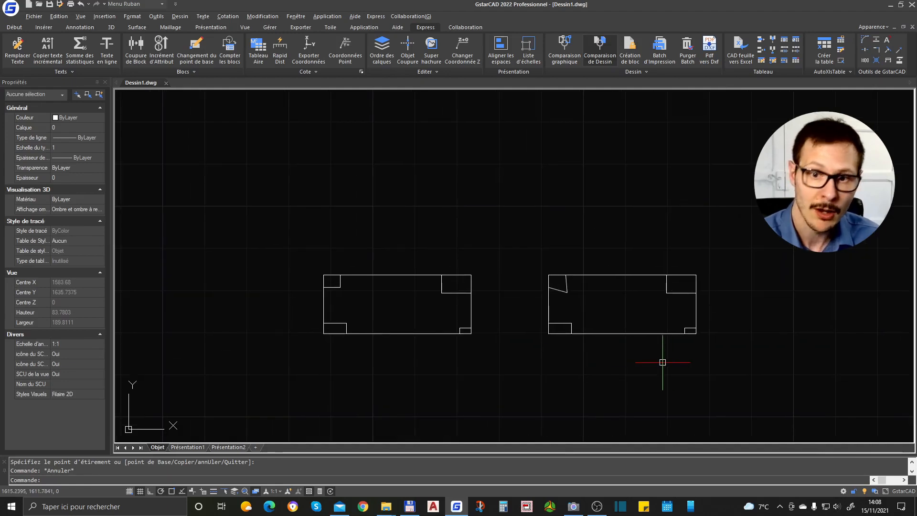
In the copied group, stretch the lower-left corner of the upper-right small rectangle to the left
{"action": "middle_click_drag", "start_coordinate": [570, 377], "coordinate": [537, 353]}
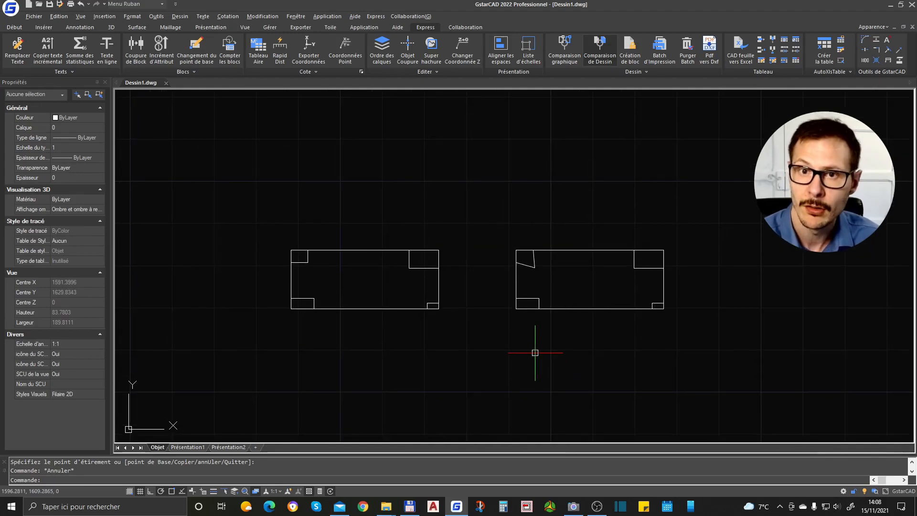
{"action": "left_click", "coordinate": [640, 268]}
{"action": "left_click", "coordinate": [634, 268]}
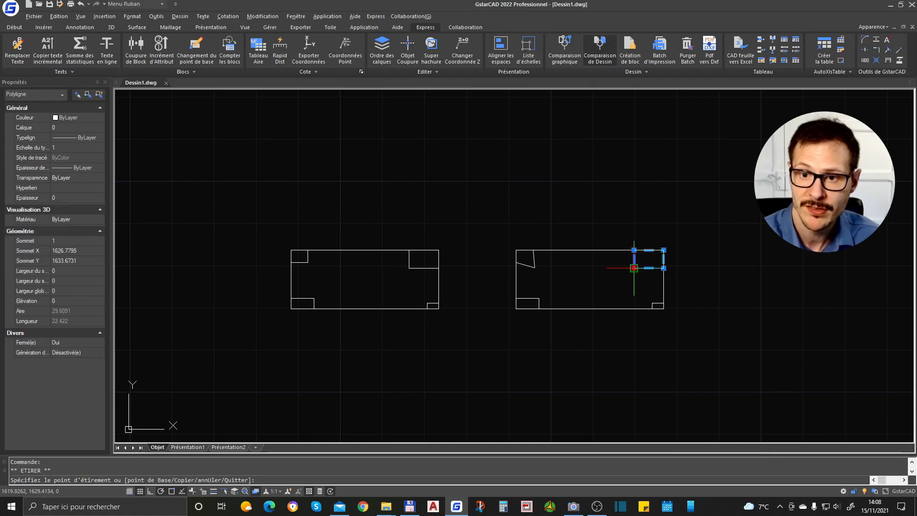
{"action": "left_click", "coordinate": [624, 268]}
{"action": "scroll", "coordinate": [651, 311], "scroll_direction": "down", "scroll_amount": 2}
{"action": "key", "text": "Escape"}
{"action": "scroll", "coordinate": [601, 317], "scroll_direction": "up", "scroll_amount": 2}
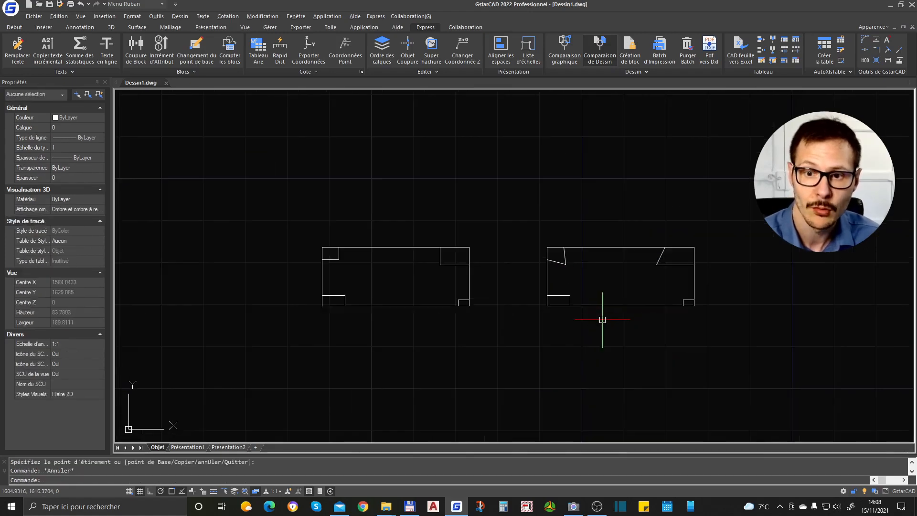
Start a graphical comparison and choose the original group's five objects as the base objects, with a base point
{"action": "left_click", "coordinate": [564, 48]}
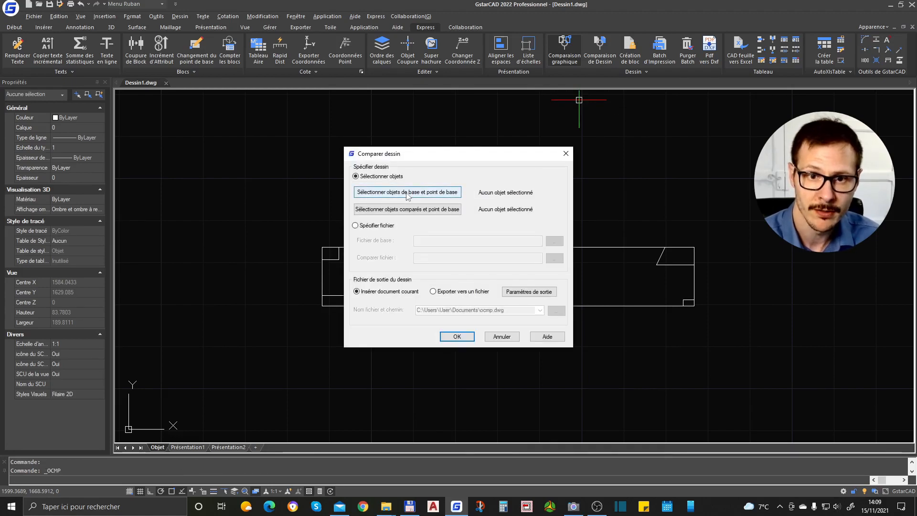
{"action": "left_click", "coordinate": [421, 196]}
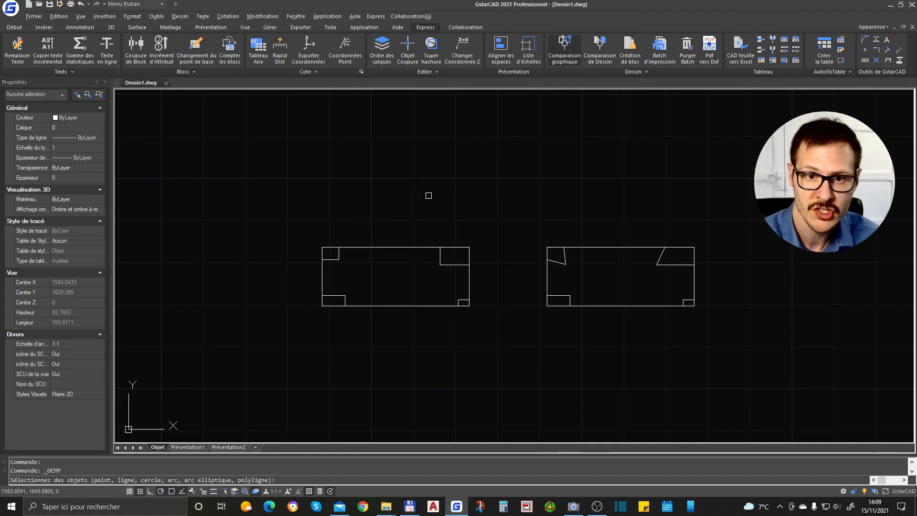
{"action": "left_click", "coordinate": [495, 213]}
{"action": "left_click", "coordinate": [321, 333]}
{"action": "key", "text": "Return"}
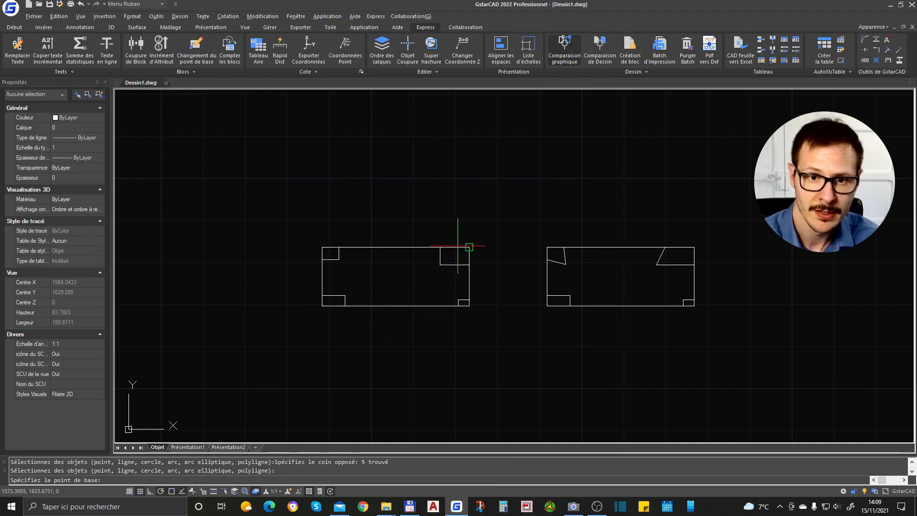
{"action": "left_click", "coordinate": [547, 247]}
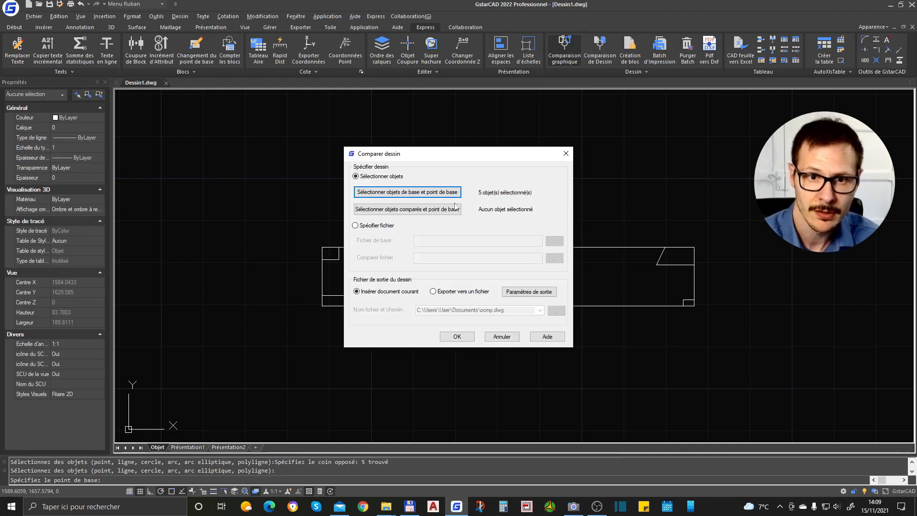
Choose the modified group's five objects as the compared objects and pick their base point
{"action": "left_click", "coordinate": [400, 209]}
{"action": "left_click", "coordinate": [778, 203]}
{"action": "left_click", "coordinate": [487, 411]}
{"action": "key", "text": "Return"}
{"action": "left_click", "coordinate": [495, 337]}
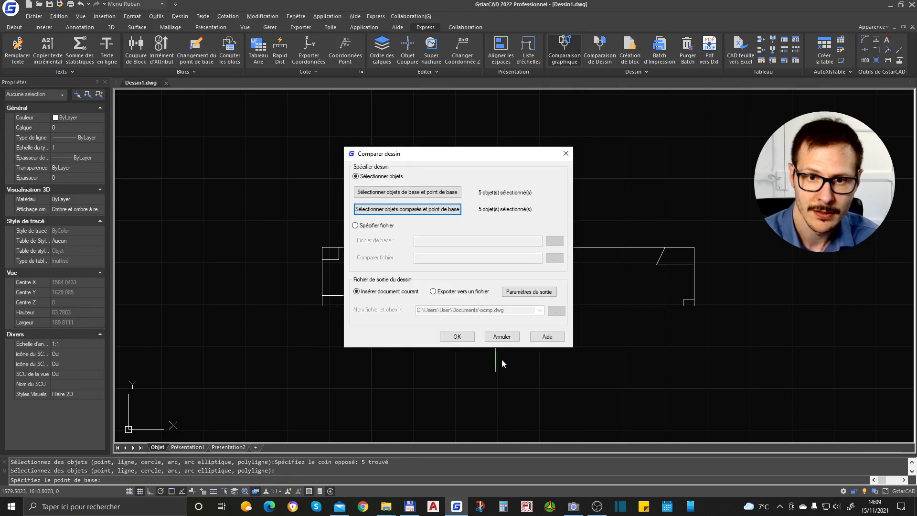
Run the graphical comparison and insert its result in the current drawing below the two rectangle groups
{"action": "left_click", "coordinate": [464, 334]}
{"action": "scroll", "coordinate": [462, 226], "scroll_direction": "down", "scroll_amount": 2}
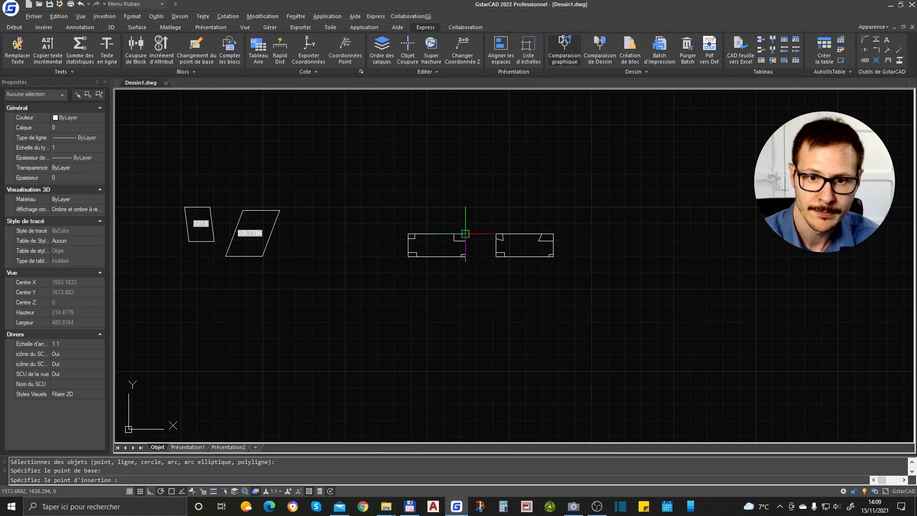
{"action": "left_click", "coordinate": [452, 315]}
{"action": "scroll", "coordinate": [531, 252], "scroll_direction": "up", "scroll_amount": 4}
{"action": "scroll", "coordinate": [507, 299], "scroll_direction": "down", "scroll_amount": 4}
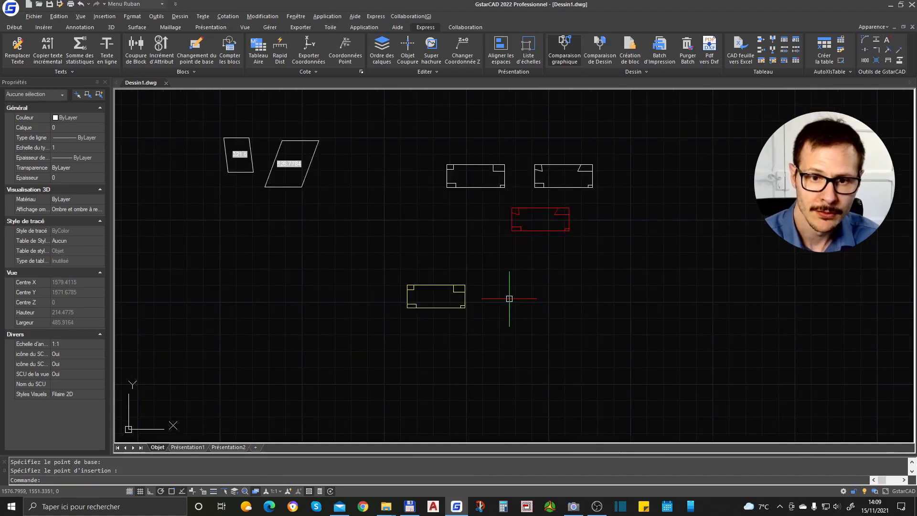
{"action": "scroll", "coordinate": [499, 270], "scroll_direction": "up", "scroll_amount": 2}
{"action": "key", "text": "Return"}
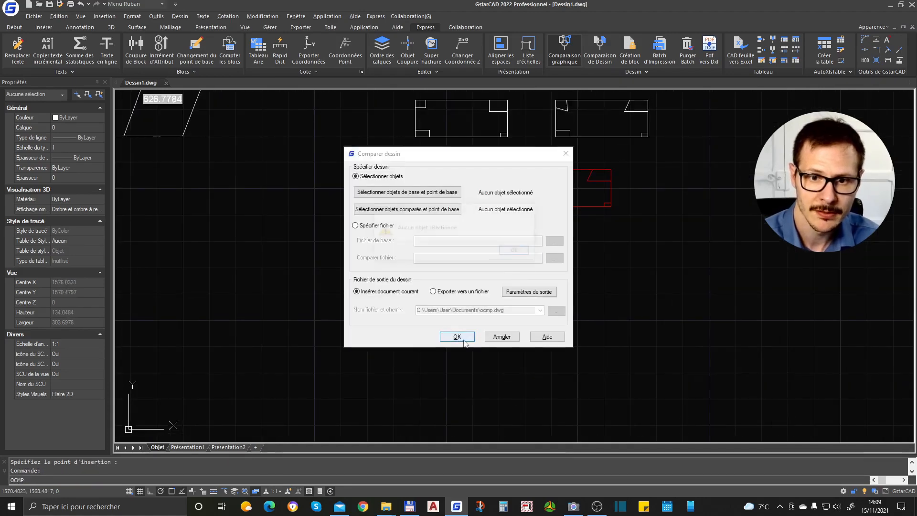
{"action": "left_click", "coordinate": [457, 337]}
{"action": "left_click", "coordinate": [517, 251]}
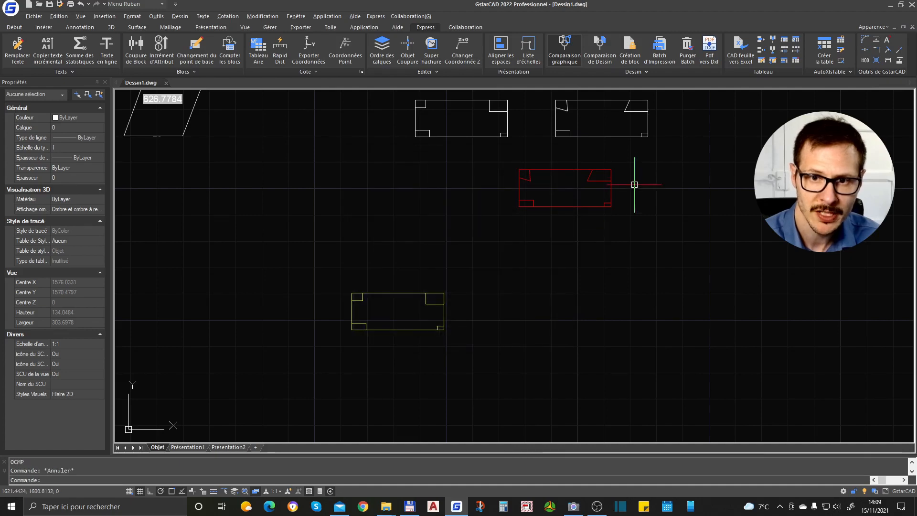
Delete the red and yellow comparison output groups below the original and modified rectangles
{"action": "left_click", "coordinate": [639, 167]}
{"action": "left_click", "coordinate": [347, 354]}
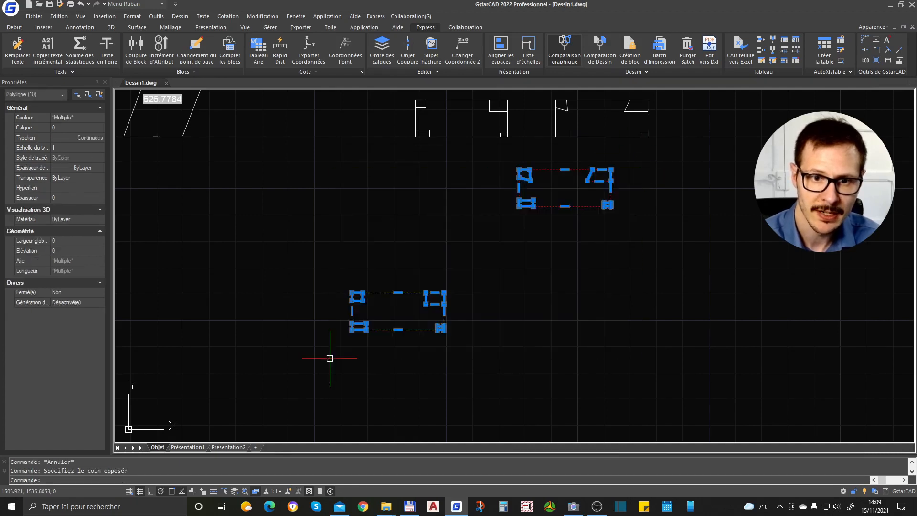
{"action": "key", "text": "Delete"}
{"action": "middle_click_drag", "start_coordinate": [546, 180], "coordinate": [472, 315]}
{"action": "scroll", "coordinate": [443, 242], "scroll_direction": "up", "scroll_amount": 2}
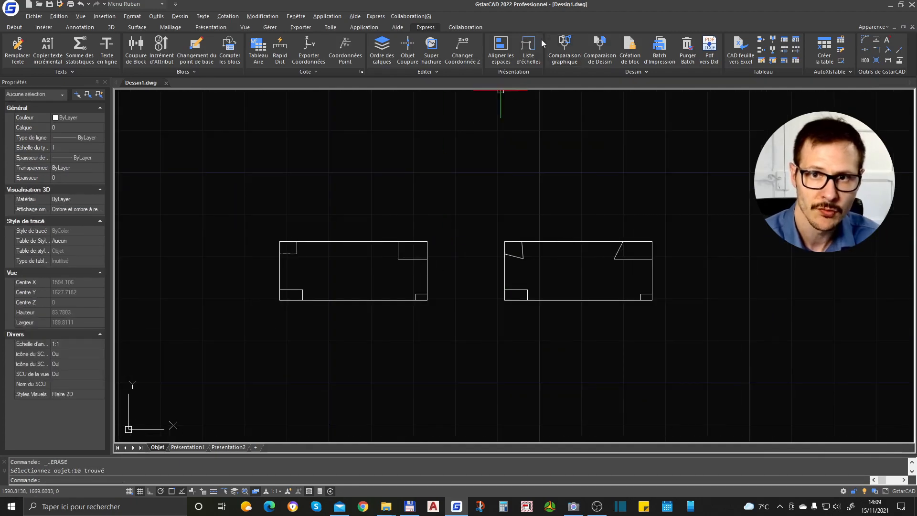
Start a new graphical comparison with the original group's five objects as base objects and its upper-left corner as base point
{"action": "left_click", "coordinate": [557, 49]}
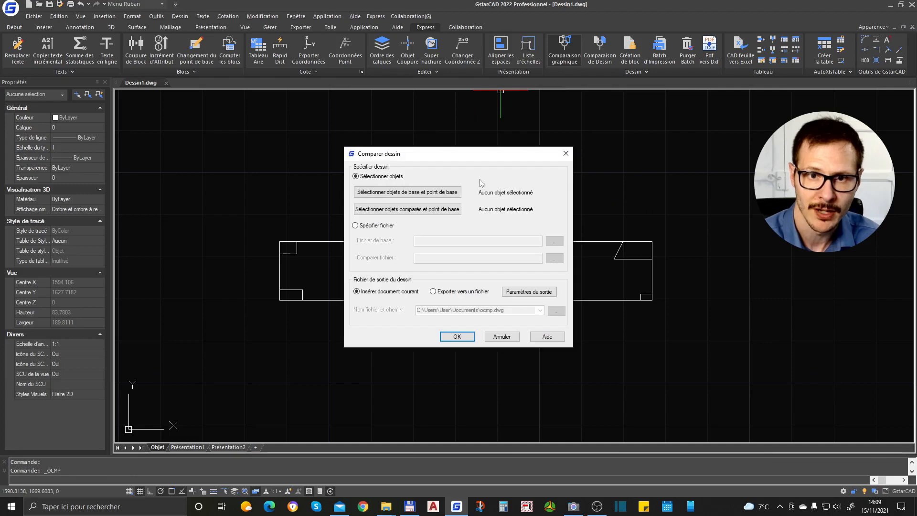
{"action": "left_click", "coordinate": [427, 196]}
{"action": "left_click", "coordinate": [455, 218]}
{"action": "left_click", "coordinate": [266, 307]}
{"action": "key", "text": "Return"}
{"action": "left_click", "coordinate": [280, 241]}
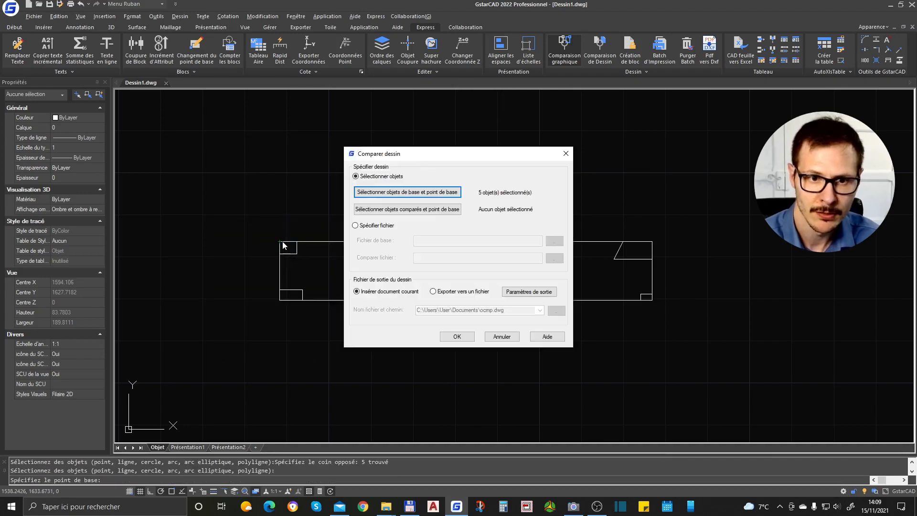
Choose the modified group's five objects as the compared objects, with that group's upper-left corner as base point
{"action": "left_click", "coordinate": [400, 213]}
{"action": "left_click", "coordinate": [728, 211]}
{"action": "left_click", "coordinate": [505, 341]}
{"action": "key", "text": "Return"}
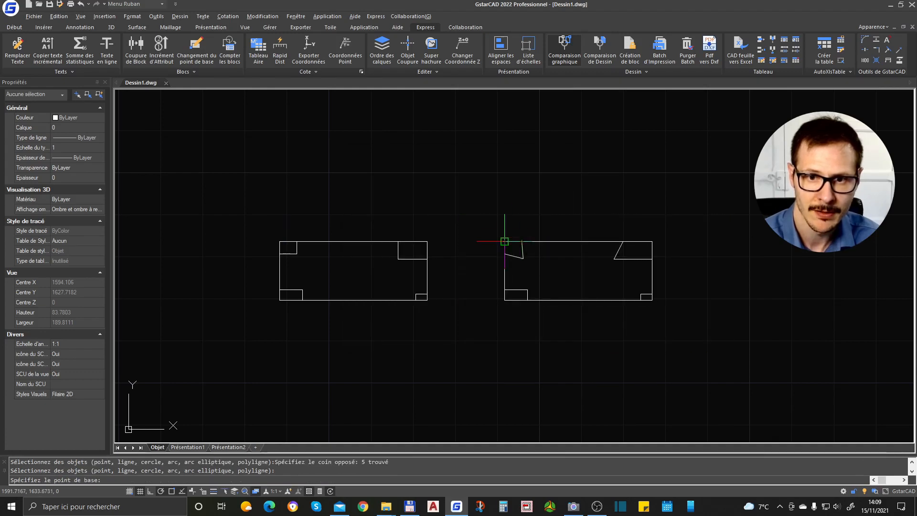
{"action": "left_click", "coordinate": [505, 241]}
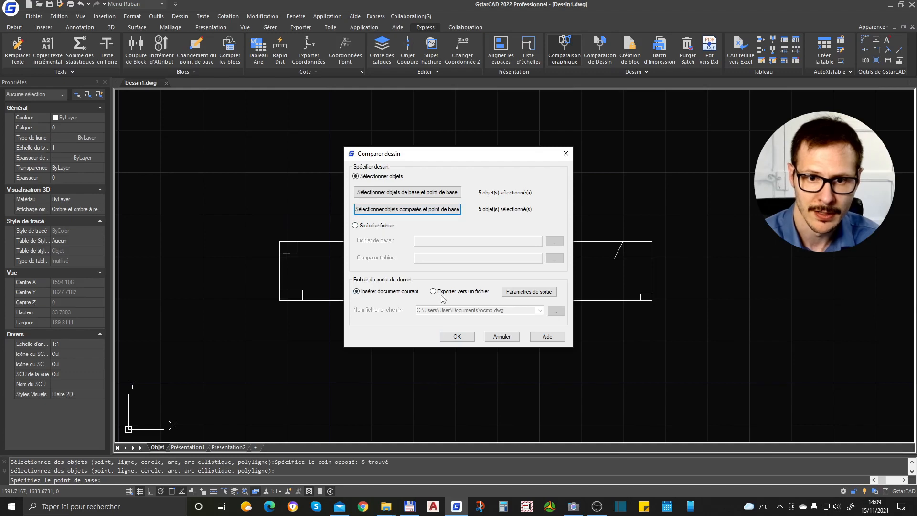
Insert the aligned comparison result in the current drawing, centred below the original and modified groups
{"action": "left_click", "coordinate": [457, 337]}
{"action": "left_click", "coordinate": [388, 357]}
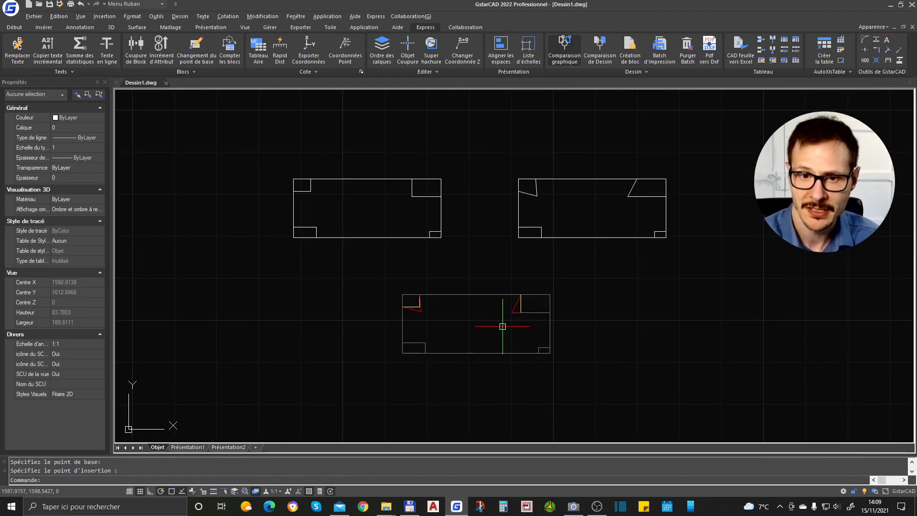
{"action": "scroll", "coordinate": [413, 318], "scroll_direction": "up", "scroll_amount": 5}
{"action": "scroll", "coordinate": [413, 274], "scroll_direction": "down", "scroll_amount": 5}
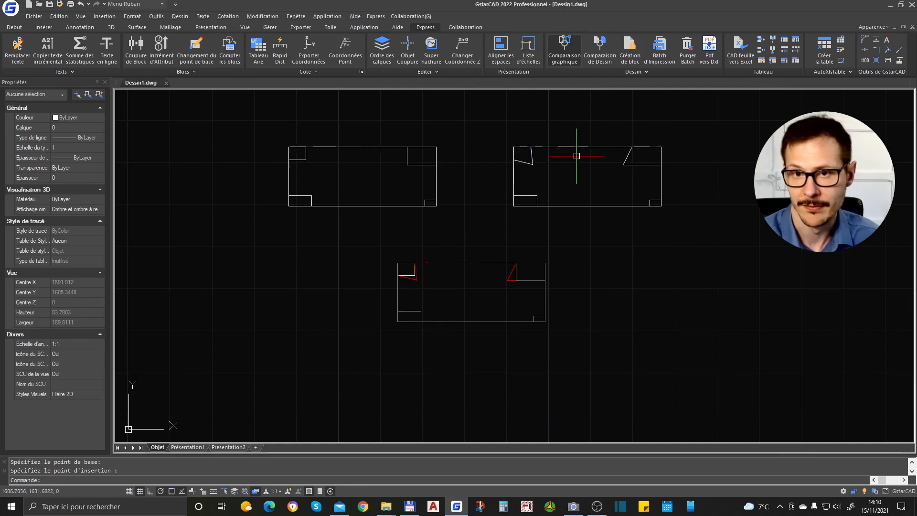
Examine the coloured differences in the comparison result's upper corners against the original and modified groups
{"action": "scroll", "coordinate": [479, 311], "scroll_direction": "up", "scroll_amount": 4}
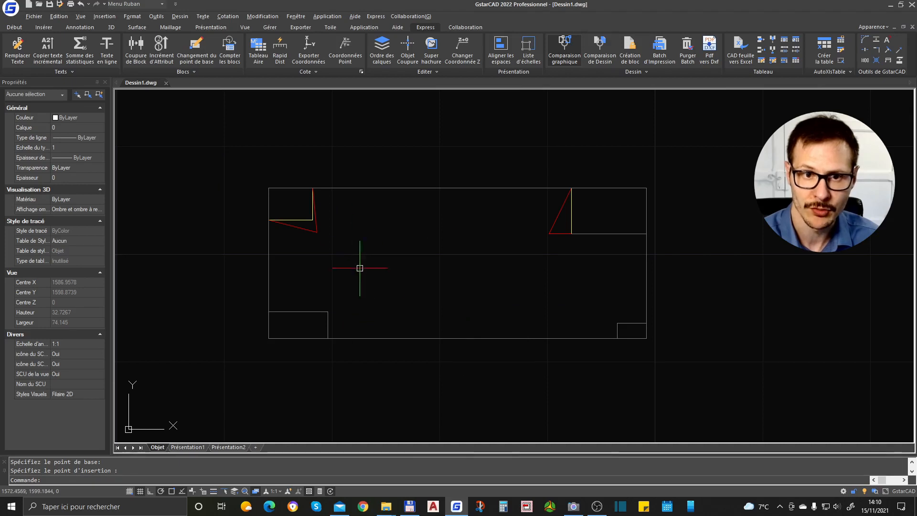
{"action": "scroll", "coordinate": [282, 205], "scroll_direction": "up", "scroll_amount": 4}
{"action": "scroll", "coordinate": [258, 155], "scroll_direction": "down", "scroll_amount": 8}
{"action": "scroll", "coordinate": [457, 324], "scroll_direction": "up", "scroll_amount": 8}
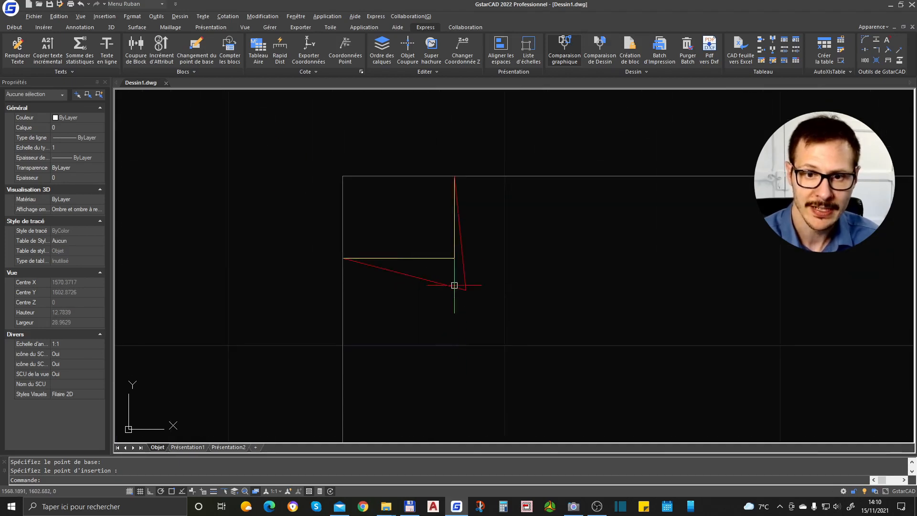
{"action": "scroll", "coordinate": [455, 280], "scroll_direction": "down", "scroll_amount": 10}
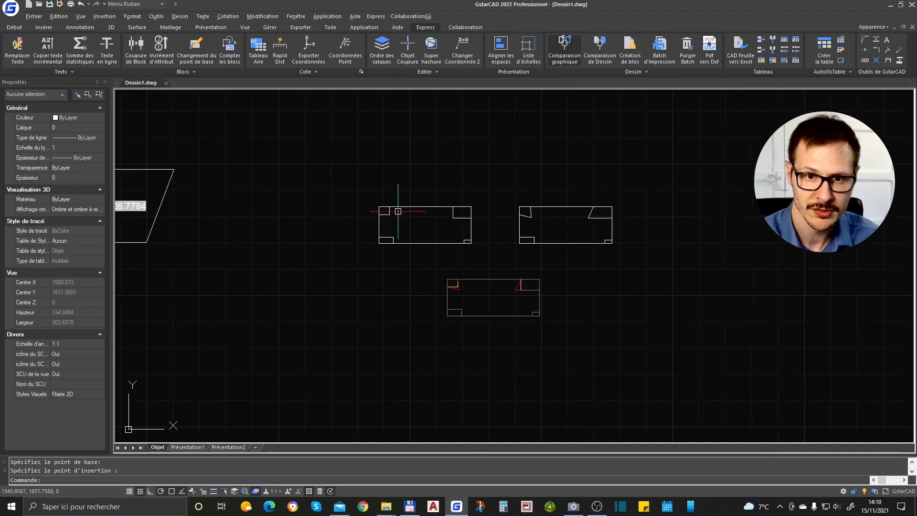
{"action": "scroll", "coordinate": [461, 271], "scroll_direction": "up", "scroll_amount": 8}
{"action": "scroll", "coordinate": [439, 265], "scroll_direction": "down", "scroll_amount": 6}
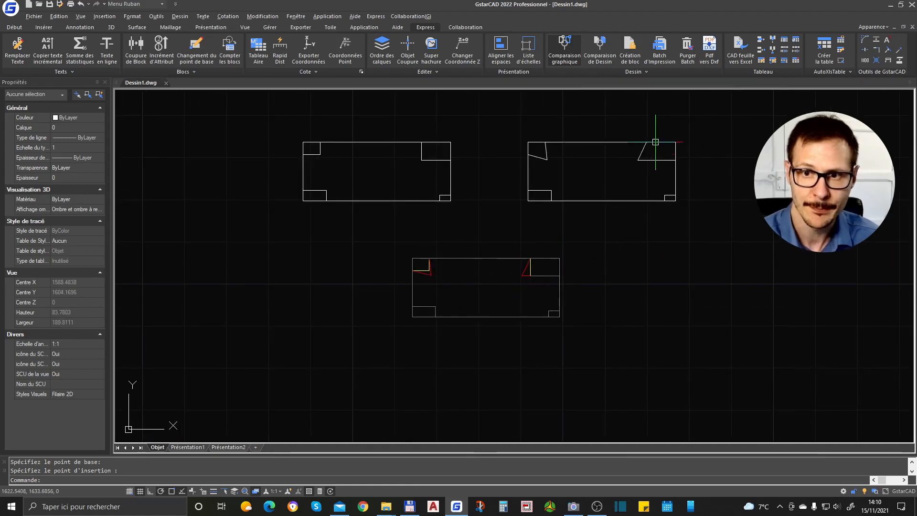
Select the red difference polylines in the comparison result to inspect them, and clear the selection
{"action": "left_click", "coordinate": [524, 270]}
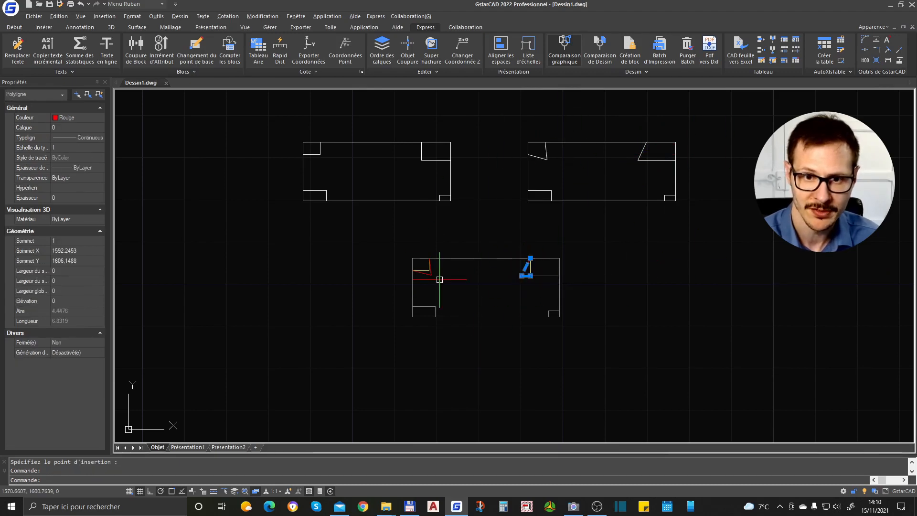
{"action": "scroll", "coordinate": [438, 279], "scroll_direction": "up", "scroll_amount": 1}
{"action": "left_click", "coordinate": [431, 273]}
{"action": "scroll", "coordinate": [485, 309], "scroll_direction": "down", "scroll_amount": 1}
{"action": "key", "text": "Escape"}
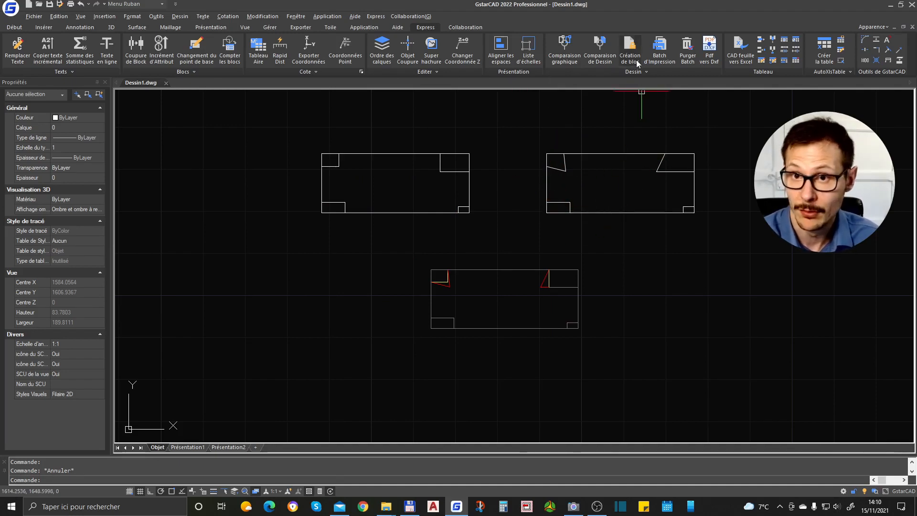
{"action": "left_click", "coordinate": [573, 56]}
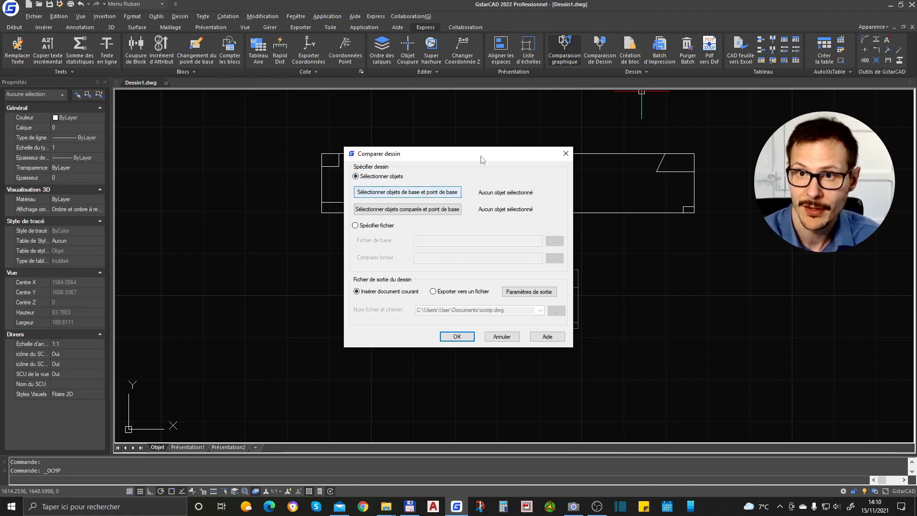
{"action": "key", "text": "Escape"}
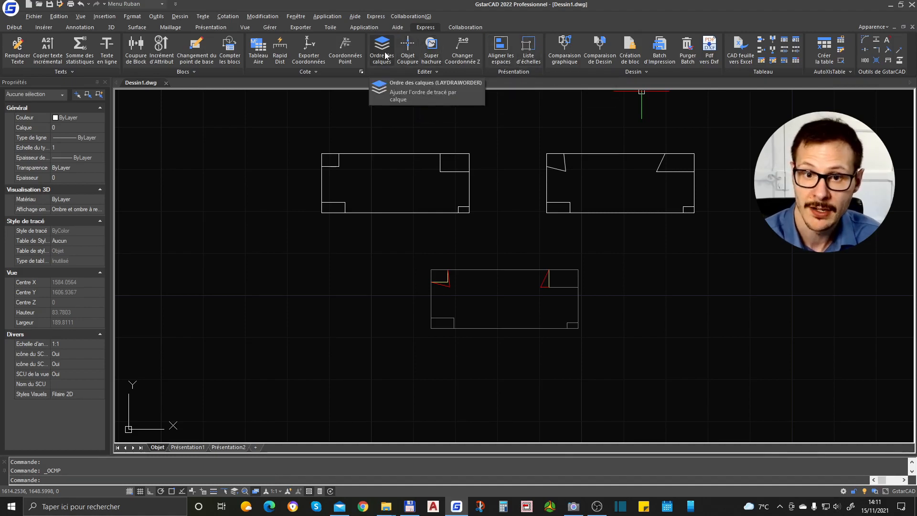
Try to count the blocks among all the objects in the drawing
{"action": "left_click", "coordinate": [236, 52]}
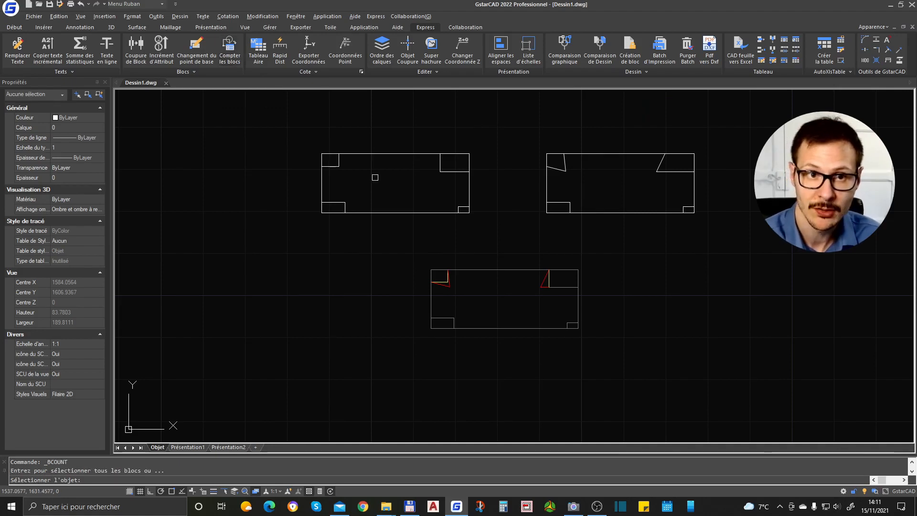
{"action": "scroll", "coordinate": [449, 206], "scroll_direction": "down", "scroll_amount": 3}
{"action": "left_click", "coordinate": [598, 151]}
{"action": "left_click", "coordinate": [183, 300]}
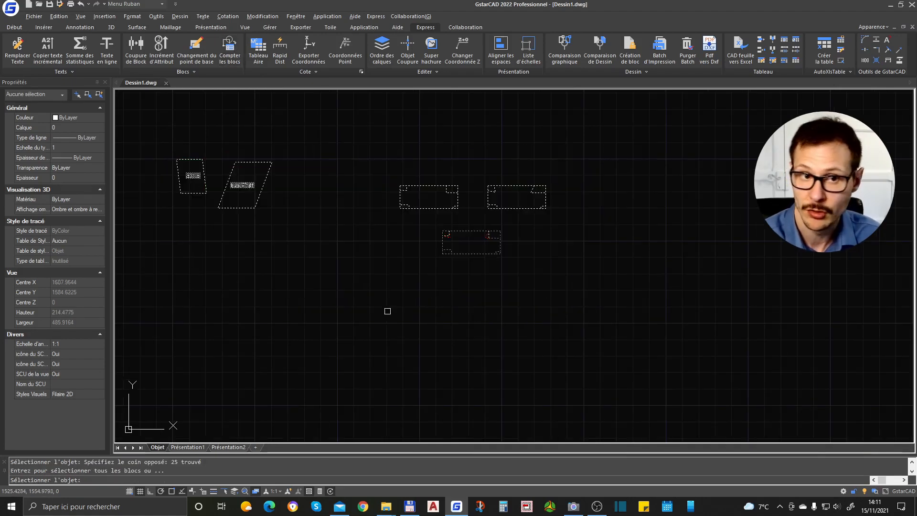
{"action": "key", "text": "Return"}
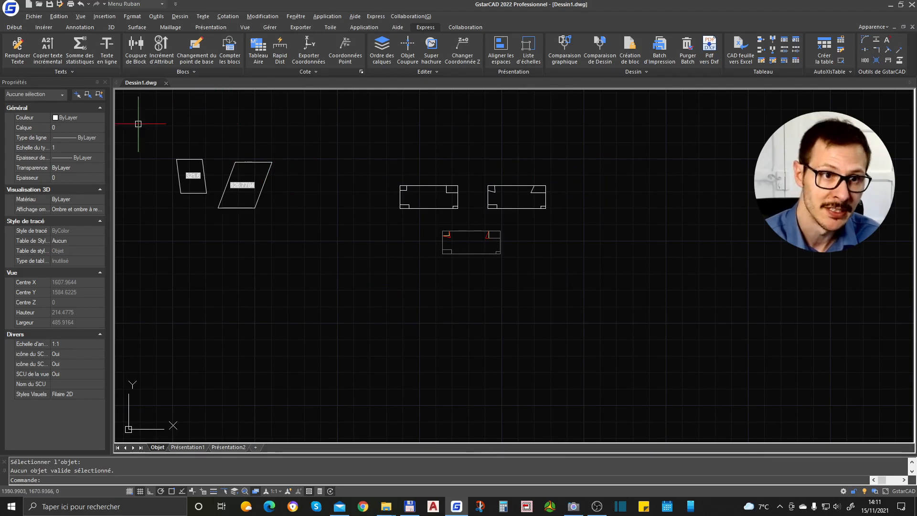
{"action": "left_click", "coordinate": [62, 58]}
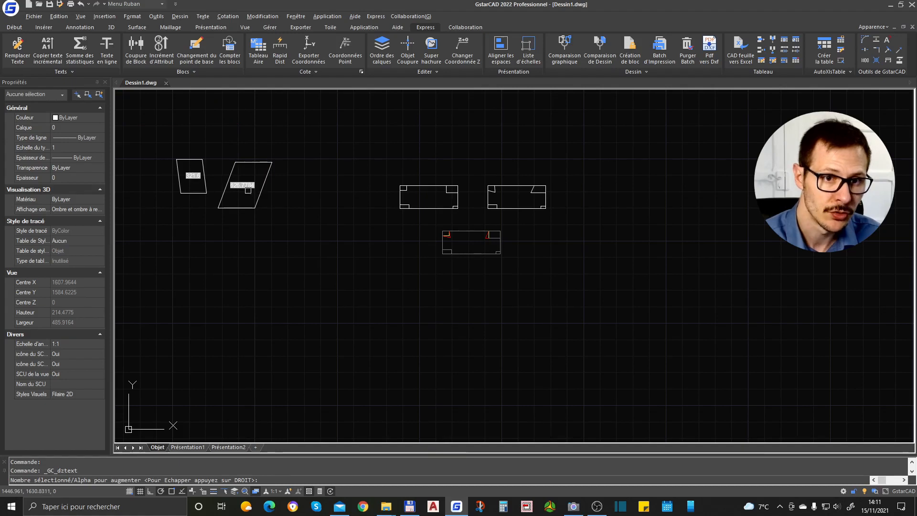
{"action": "scroll", "coordinate": [243, 191], "scroll_direction": "up", "scroll_amount": 3}
{"action": "key", "text": "Escape"}
{"action": "scroll", "coordinate": [266, 161], "scroll_direction": "down", "scroll_amount": 2}
{"action": "type", "text": "texte"}
{"action": "key", "text": "Return"}
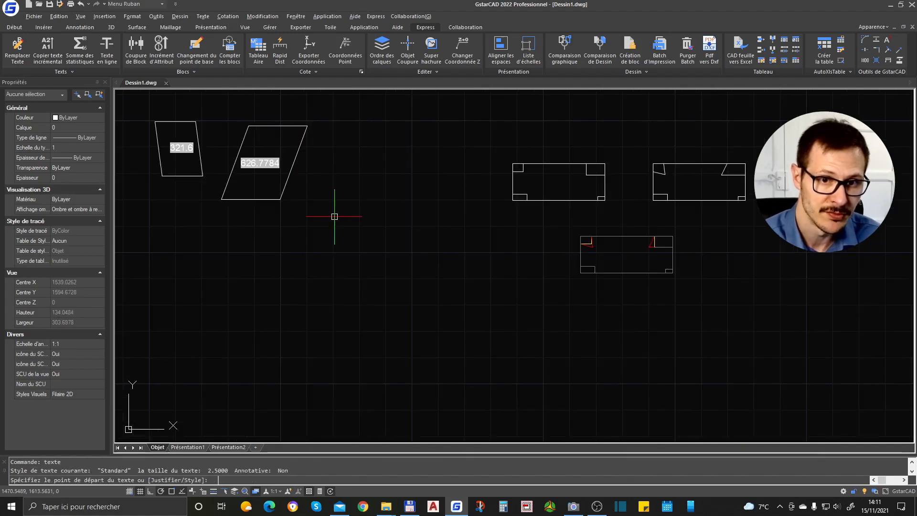
{"action": "key", "text": "Escape"}
Create a single-line text reading "texte 1" in the empty area below and beside the parallelogram
{"action": "type", "text": "tex"}
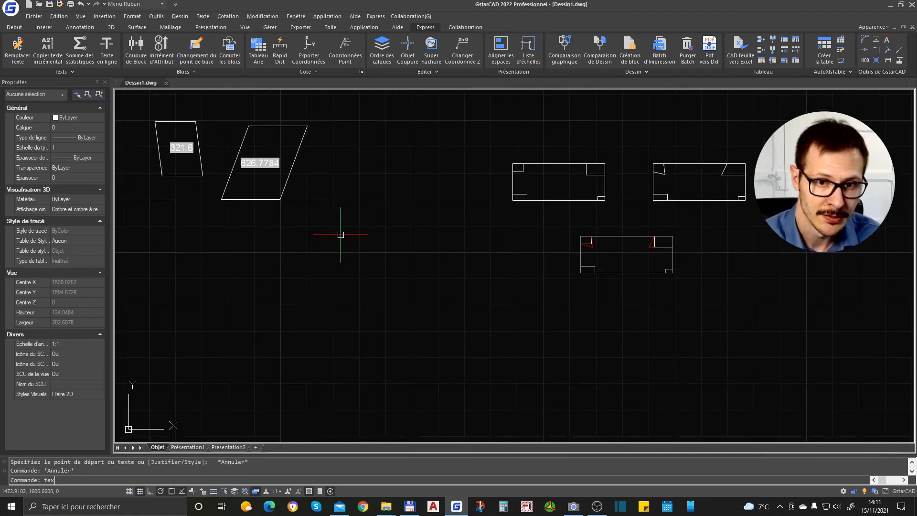
{"action": "type", "text": "te"}
{"action": "key", "text": "Return"}
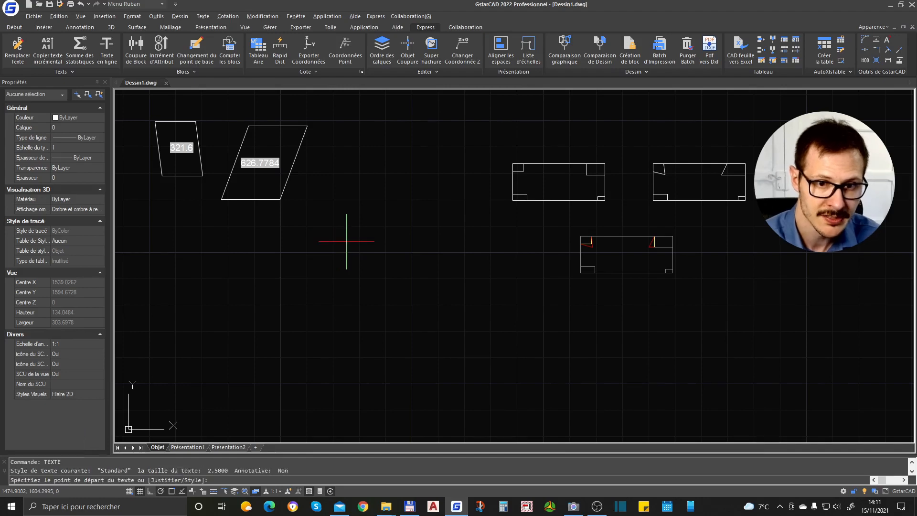
{"action": "left_click", "coordinate": [349, 246]}
{"action": "type", "text": "texte"}
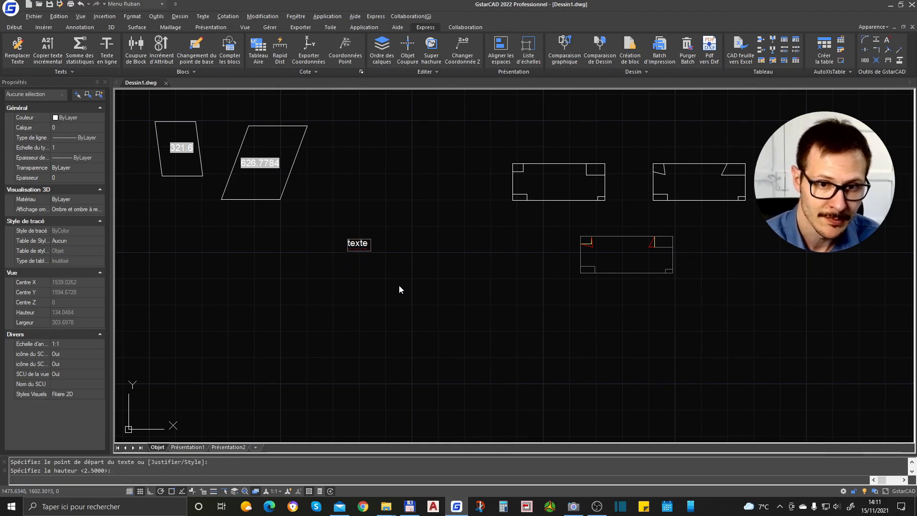
{"action": "type", "text": " 1"}
{"action": "key", "text": "Return"}
{"action": "key", "text": "Return"}
Copy the "texte 1" text incrementally from its letter t, placing three copies diagonally below it
{"action": "scroll", "coordinate": [366, 256], "scroll_direction": "up", "scroll_amount": 4}
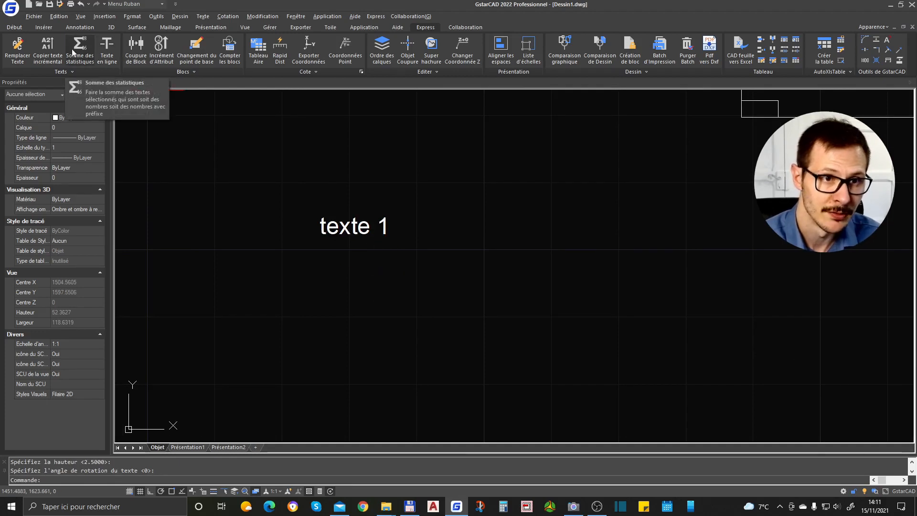
{"action": "left_click", "coordinate": [58, 52]}
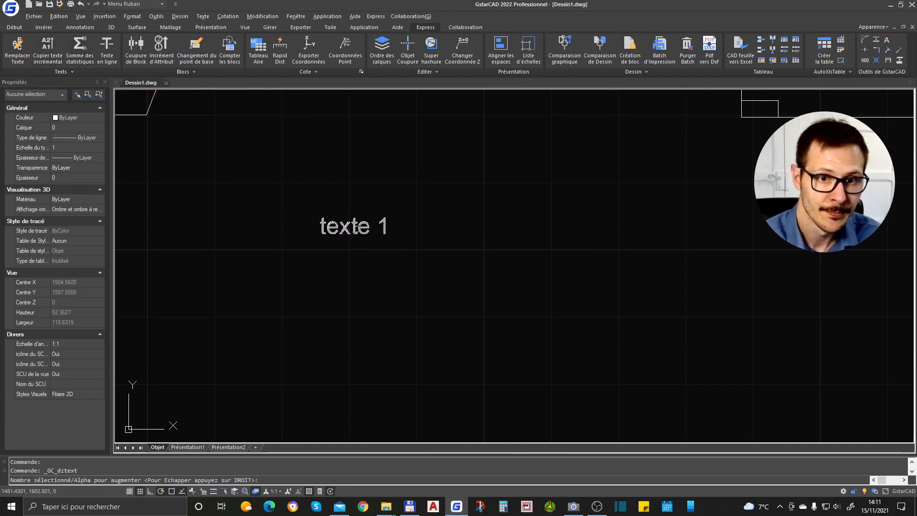
{"action": "left_click", "coordinate": [355, 228]}
{"action": "left_click", "coordinate": [346, 285]}
{"action": "left_click", "coordinate": [365, 322]}
{"action": "left_click", "coordinate": [392, 363]}
{"action": "right_click", "coordinate": [418, 373]}
{"action": "middle_click_drag", "start_coordinate": [526, 334], "coordinate": [502, 274]}
{"action": "key", "text": "Escape"}
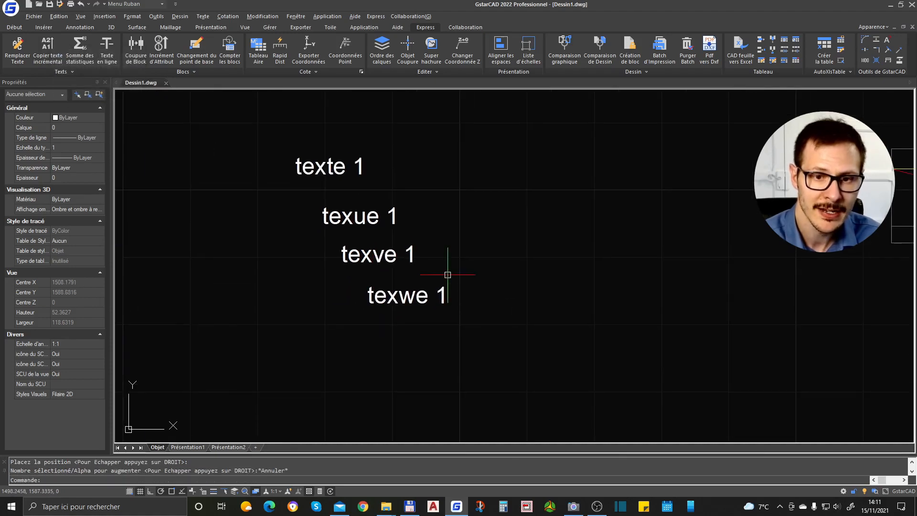
{"action": "left_click", "coordinate": [48, 48]}
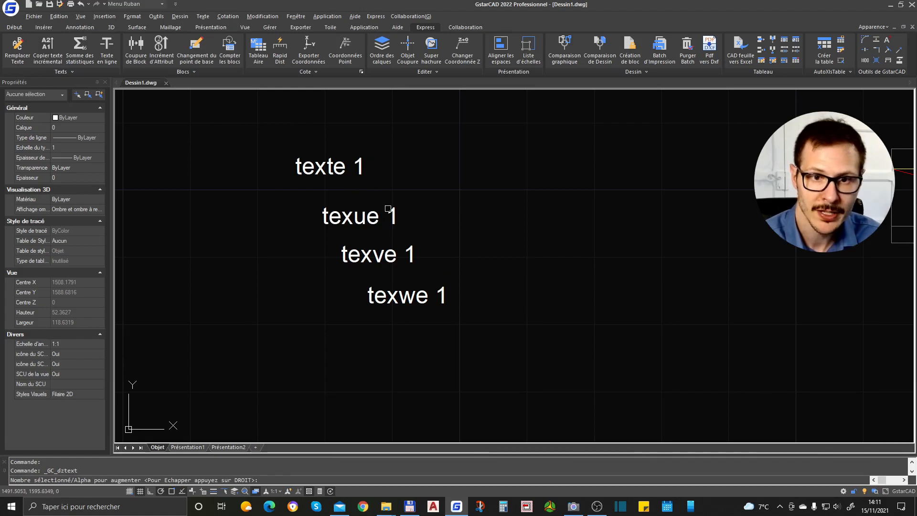
{"action": "right_click", "coordinate": [369, 184]}
{"action": "left_click", "coordinate": [460, 208]}
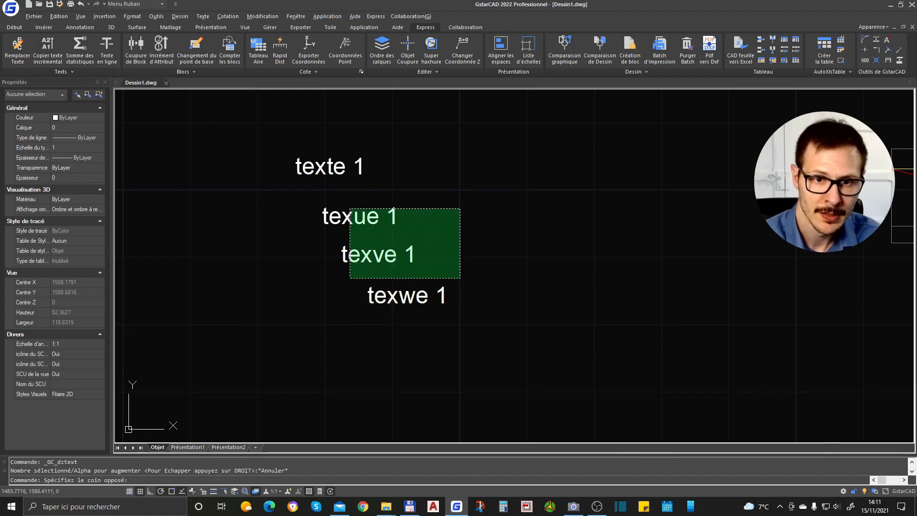
{"action": "left_click", "coordinate": [419, 225]}
Delete the three incremental text copies below the "texte 1" original
{"action": "left_click", "coordinate": [426, 197]}
{"action": "left_click", "coordinate": [319, 311]}
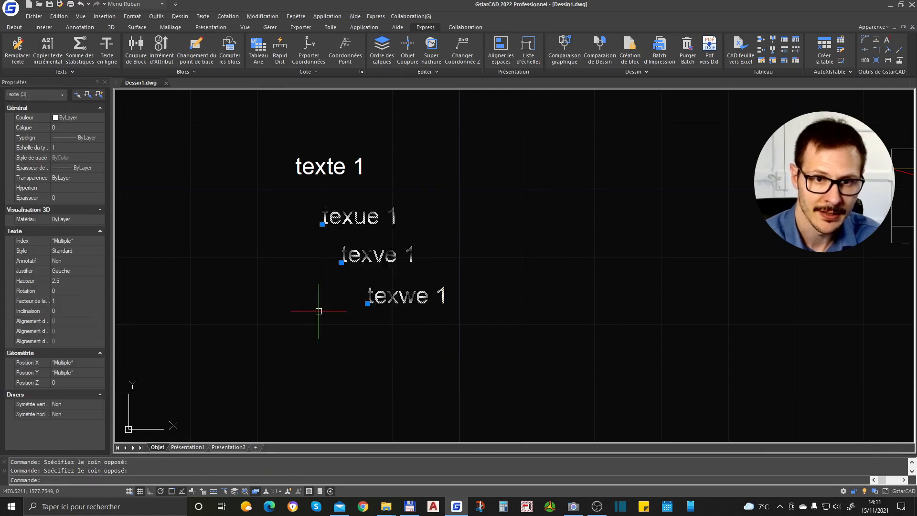
{"action": "key", "text": "Delete"}
Change the "texte 1" text so that it reads only "1"
{"action": "double_click", "coordinate": [341, 160]}
{"action": "double_click", "coordinate": [328, 166]}
{"action": "key", "text": "Delete"}
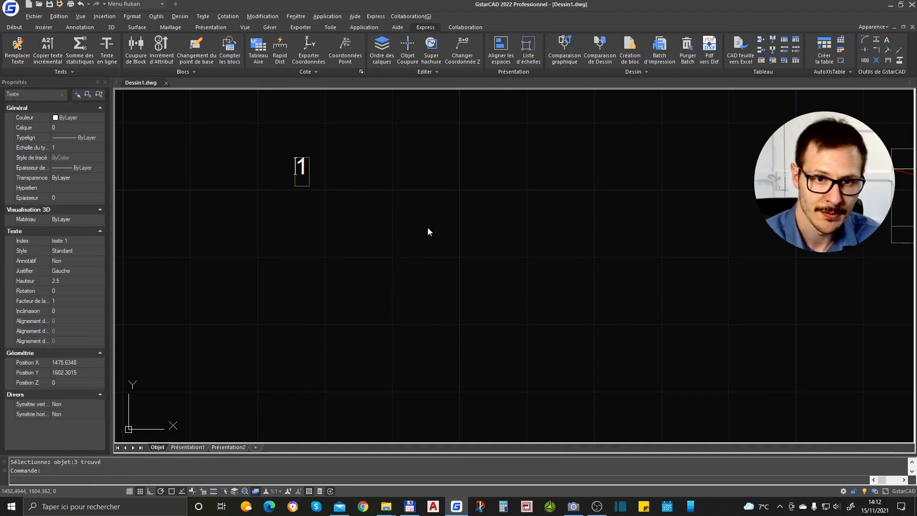
{"action": "left_click", "coordinate": [428, 231]}
{"action": "key", "text": "Escape"}
Copy the 1 incrementally, placing 2 to 4 beside it and 5 to 8 in a second row below
{"action": "left_click", "coordinate": [36, 48]}
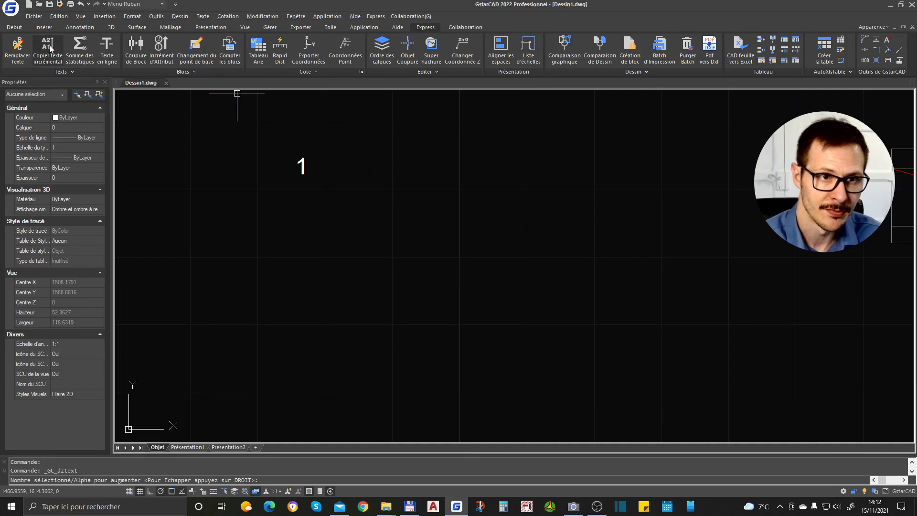
{"action": "left_click", "coordinate": [301, 165]}
{"action": "left_click", "coordinate": [332, 175]}
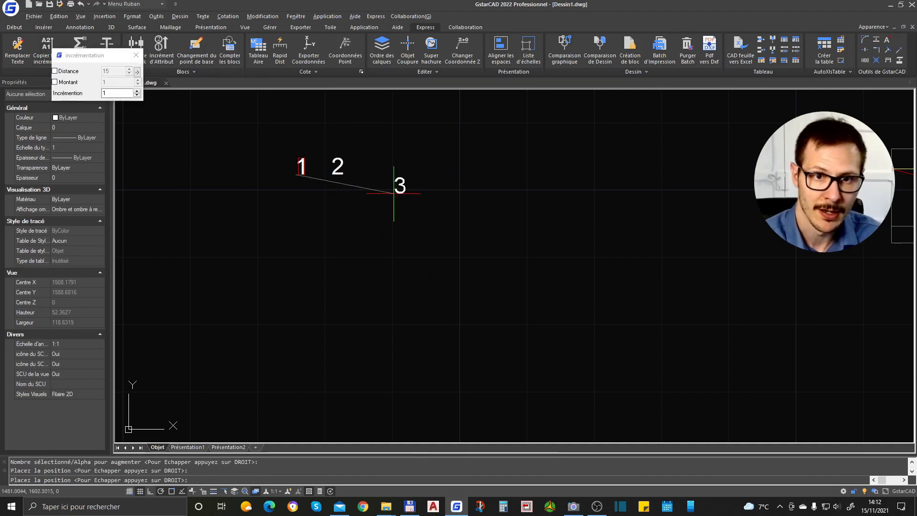
{"action": "left_click", "coordinate": [373, 175]}
{"action": "left_click", "coordinate": [415, 175]}
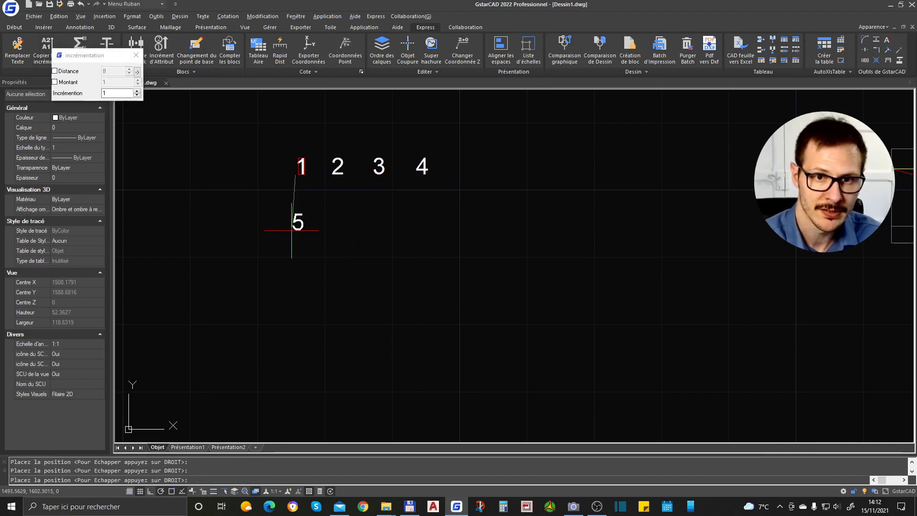
{"action": "left_click", "coordinate": [292, 230]}
{"action": "left_click", "coordinate": [376, 231]}
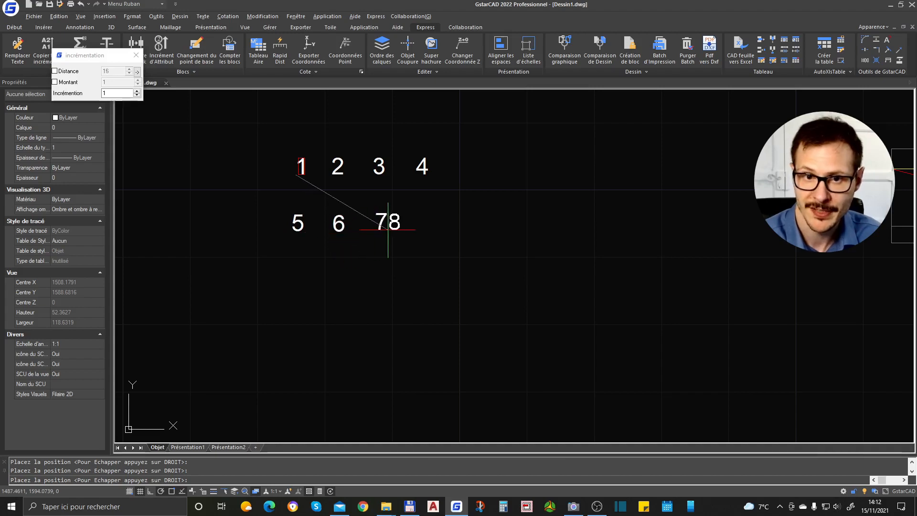
{"action": "left_click", "coordinate": [420, 229]}
{"action": "right_click", "coordinate": [420, 289]}
Copy the text 1 to the empty area below the two number rows
{"action": "left_click", "coordinate": [302, 166]}
{"action": "key", "text": "Escape"}
{"action": "left_click", "coordinate": [304, 173]}
{"action": "type", "text": "co"}
{"action": "key", "text": "Return"}
{"action": "left_click", "coordinate": [311, 177]}
{"action": "left_click", "coordinate": [317, 296]}
{"action": "key", "text": "Return"}
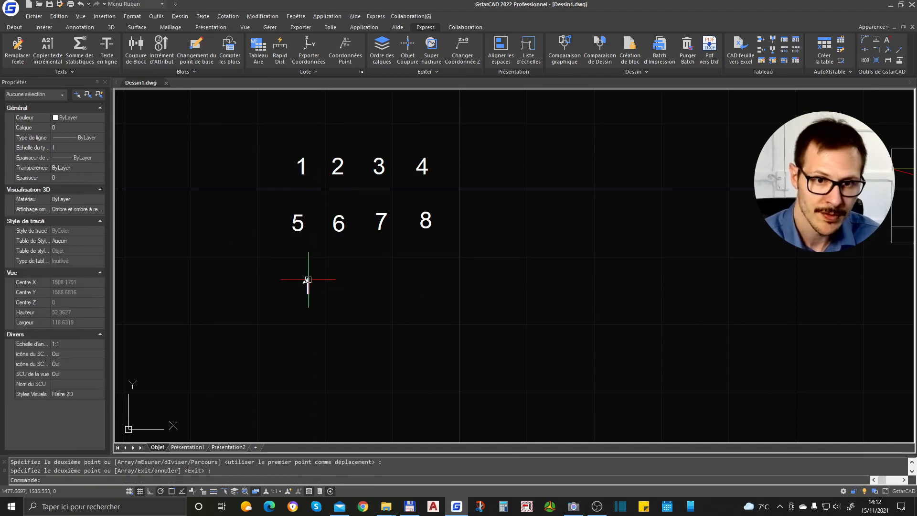
Change the copied text below the number rows to "A"
{"action": "double_click", "coordinate": [308, 285]}
{"action": "type", "text": "A"}
{"action": "key", "text": "Return"}
{"action": "key", "text": "Escape"}
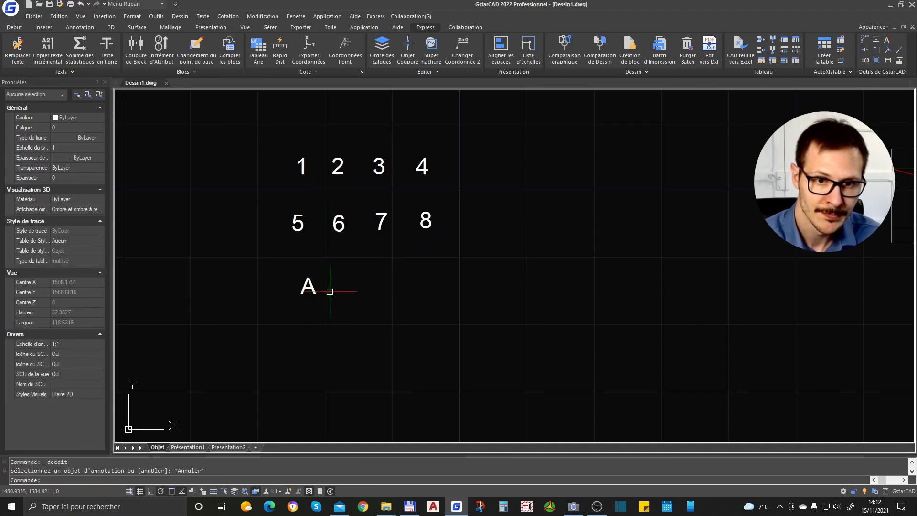
Copy the A incrementally, placing B and C beside it and D, E and F in a row below
{"action": "left_click", "coordinate": [66, 44]}
{"action": "left_click", "coordinate": [308, 287]}
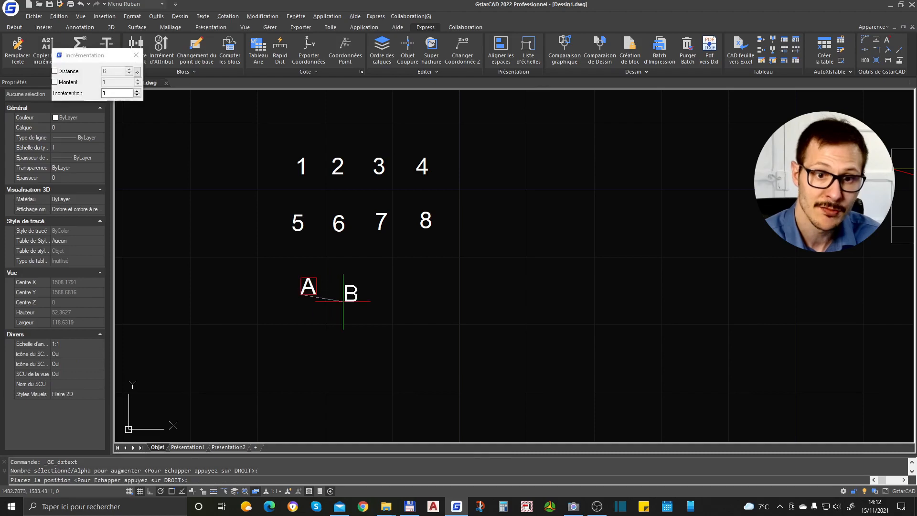
{"action": "left_click", "coordinate": [345, 295]}
{"action": "left_click", "coordinate": [402, 294]}
{"action": "left_click", "coordinate": [309, 335]}
{"action": "left_click", "coordinate": [354, 336]}
{"action": "left_click", "coordinate": [401, 329]}
{"action": "right_click", "coordinate": [405, 385]}
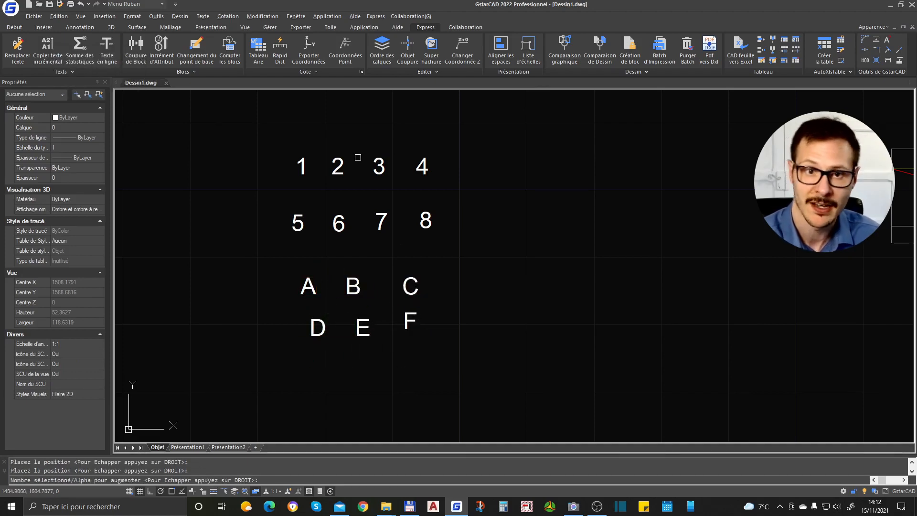
{"action": "key", "text": "Escape"}
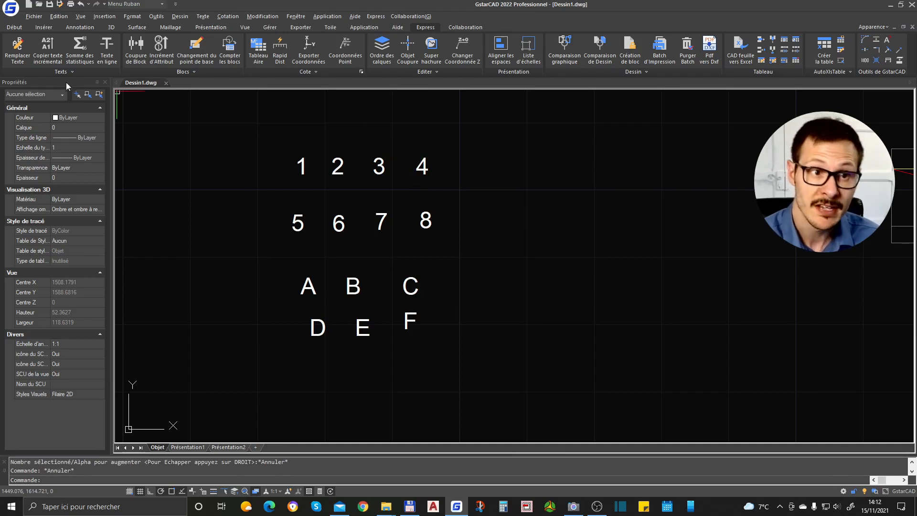
{"action": "left_click", "coordinate": [49, 54]}
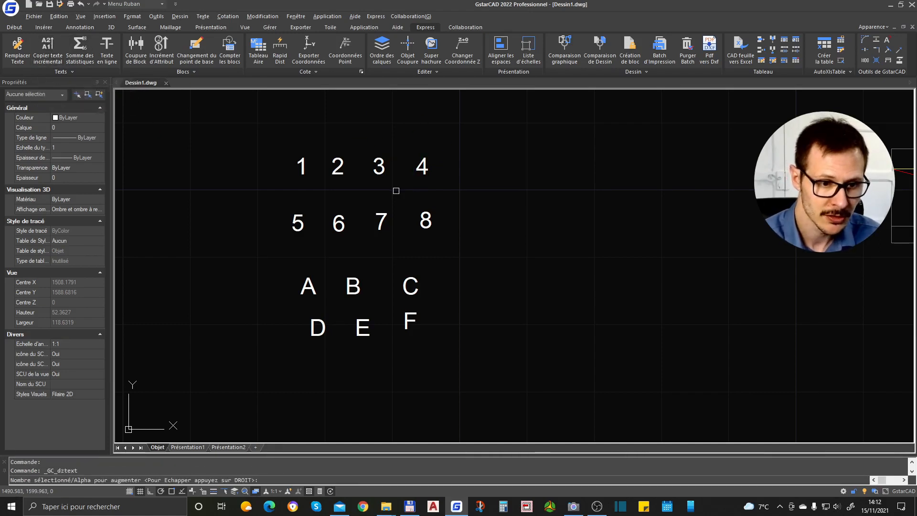
{"action": "key", "text": "Escape"}
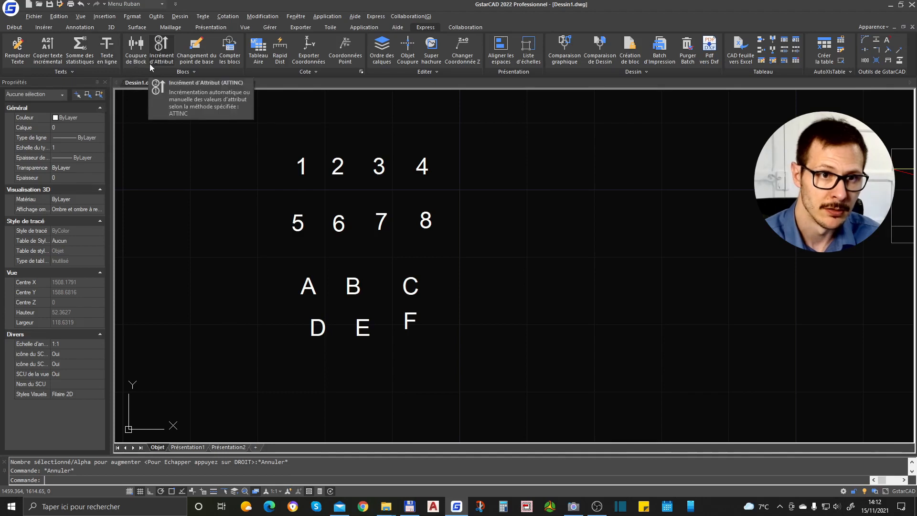
Try to modify the texts 1 to 4 in the upper row together with the Replace Text command
{"action": "left_click", "coordinate": [21, 61]}
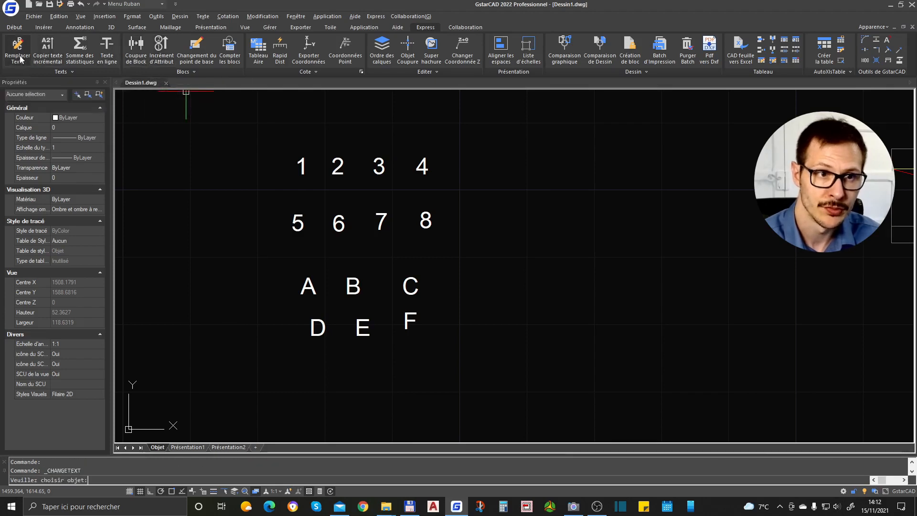
{"action": "left_click", "coordinate": [483, 142]}
{"action": "left_click", "coordinate": [248, 200]}
{"action": "key", "text": "Return"}
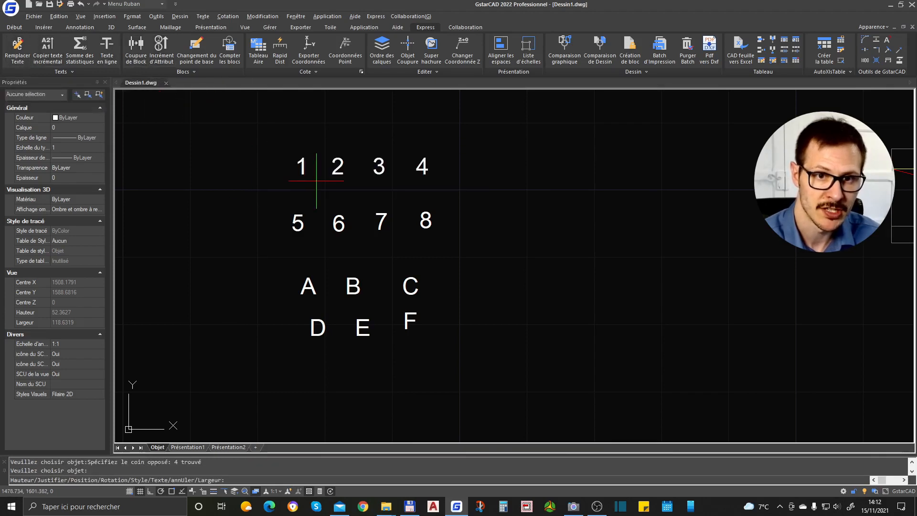
{"action": "type", "text": "1"}
{"action": "key", "text": "Return"}
{"action": "key", "text": "Return"}
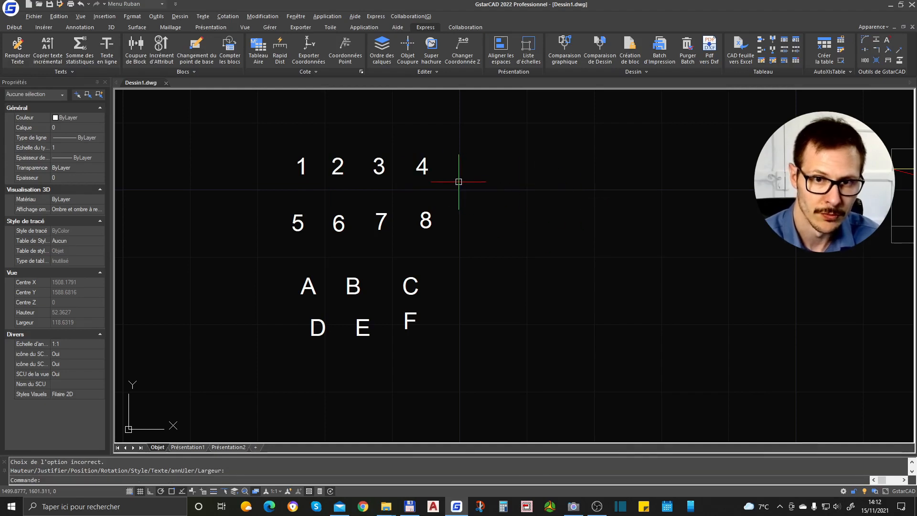
{"action": "key", "text": "Escape"}
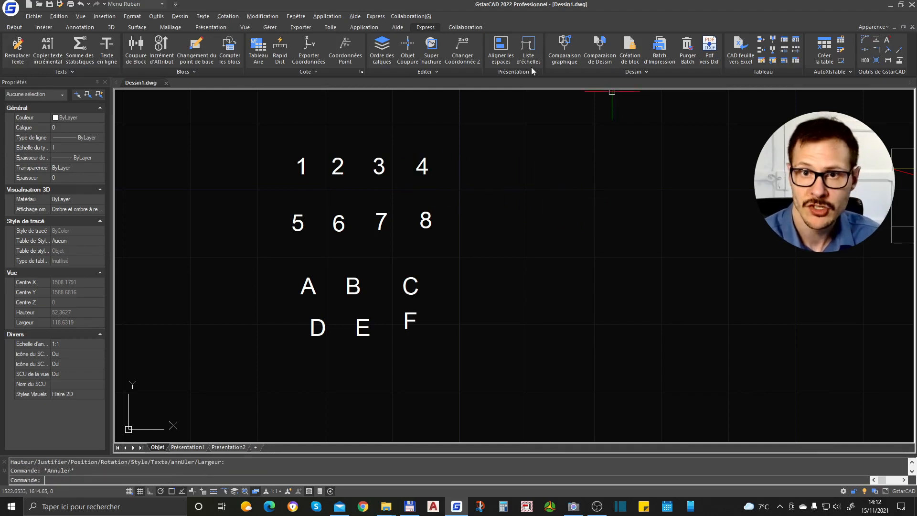
Try to run the Align Spaces command in model space
{"action": "left_click", "coordinate": [503, 56]}
{"action": "left_click", "coordinate": [473, 142]}
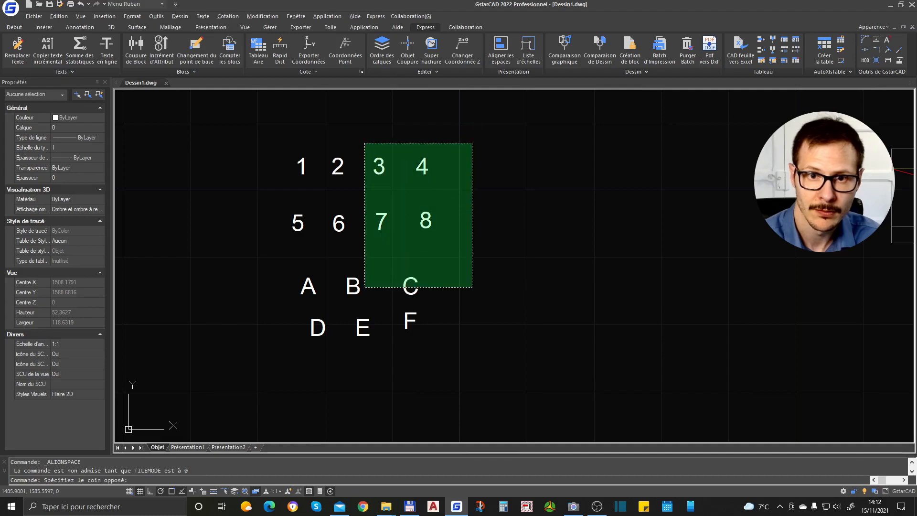
{"action": "left_click", "coordinate": [234, 389]}
{"action": "key", "text": "Escape"}
{"action": "key", "text": "Escape"}
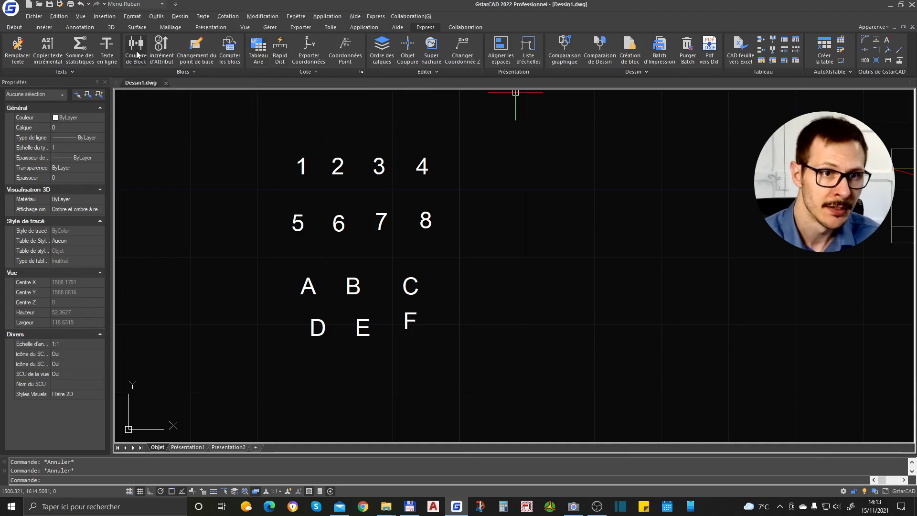
Create a multileader with the text "texte" in the empty area beside the number rows
{"action": "left_click", "coordinate": [15, 29]}
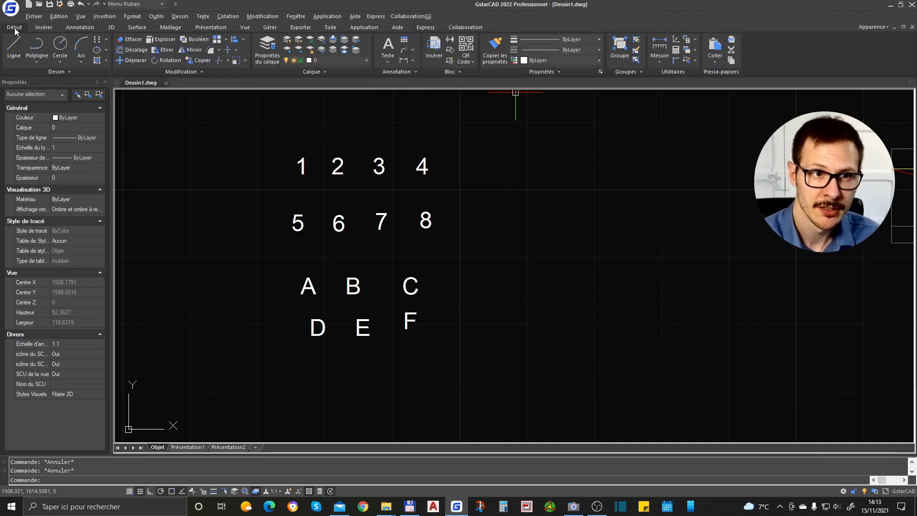
{"action": "left_click", "coordinate": [518, 150]}
{"action": "left_click", "coordinate": [609, 226]}
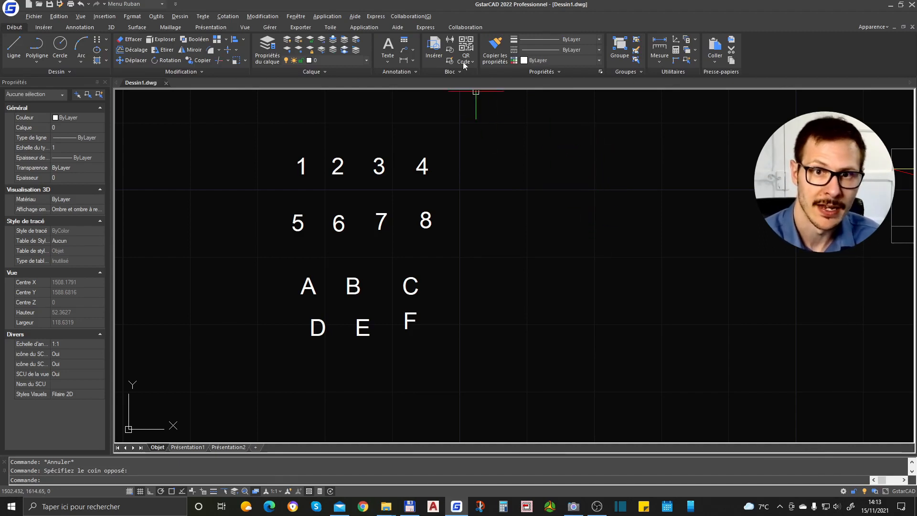
{"action": "left_click", "coordinate": [407, 51]}
{"action": "left_click", "coordinate": [503, 240]}
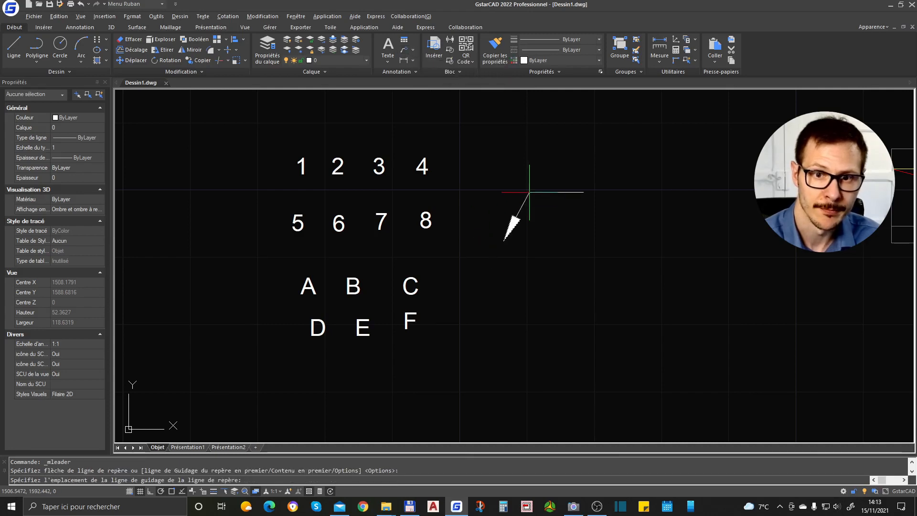
{"action": "type", "text": "texte"}
{"action": "left_click", "coordinate": [669, 218]}
{"action": "key", "text": "Escape"}
Add two leader lines to the "texte" multileader, one pointing down and one pointing up
{"action": "scroll", "coordinate": [584, 219], "scroll_direction": "down", "scroll_amount": 4}
{"action": "scroll", "coordinate": [633, 208], "scroll_direction": "up", "scroll_amount": 2}
{"action": "left_click", "coordinate": [538, 197]}
{"action": "mouse_move", "coordinate": [538, 198]}
{"action": "left_click", "coordinate": [573, 235]}
{"action": "left_click", "coordinate": [538, 291]}
{"action": "left_click", "coordinate": [504, 136]}
{"action": "key", "text": "Return"}
{"action": "middle_click_drag", "start_coordinate": [631, 238], "coordinate": [542, 229]}
{"action": "key", "text": "Escape"}
{"action": "key", "text": "Escape"}
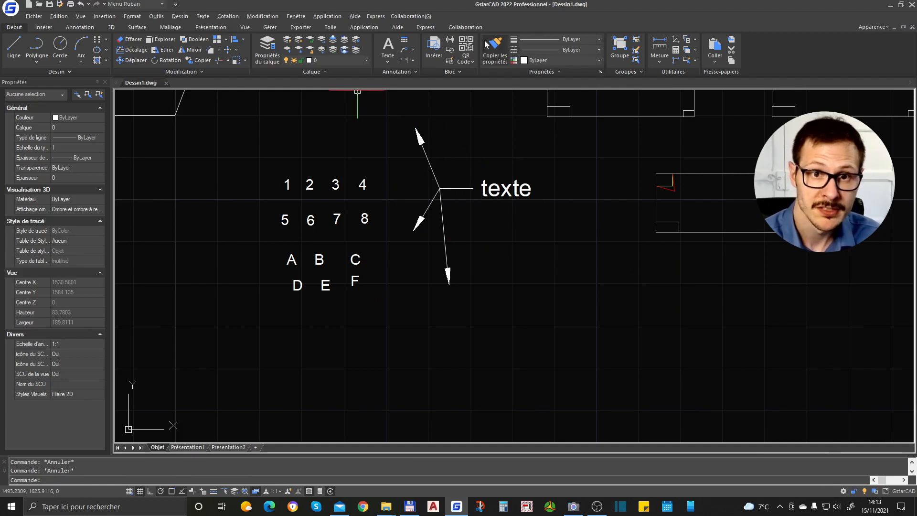
Look through the text, dimension, table, block and drawing tools, including the table insertion settings
{"action": "left_click", "coordinate": [387, 60]}
{"action": "left_click", "coordinate": [409, 79]}
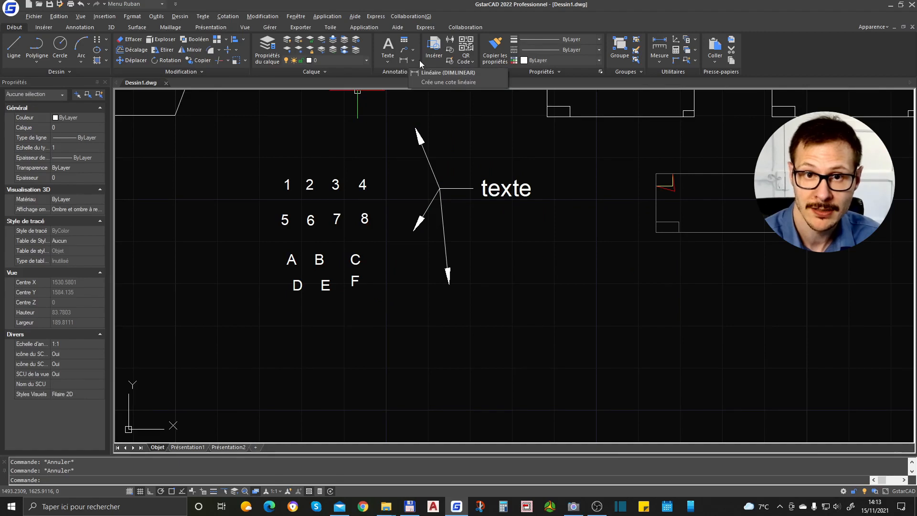
{"action": "left_click", "coordinate": [413, 61]}
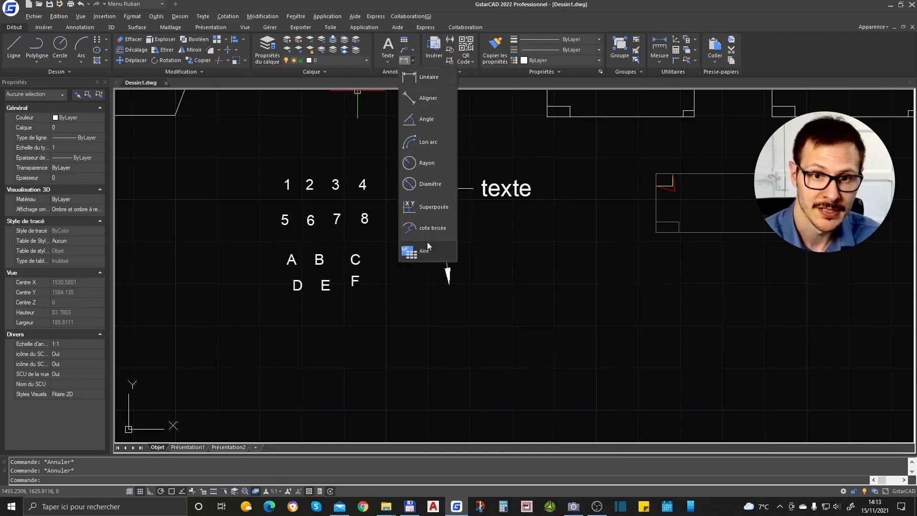
{"action": "left_click", "coordinate": [412, 41]}
{"action": "left_click", "coordinate": [404, 41]}
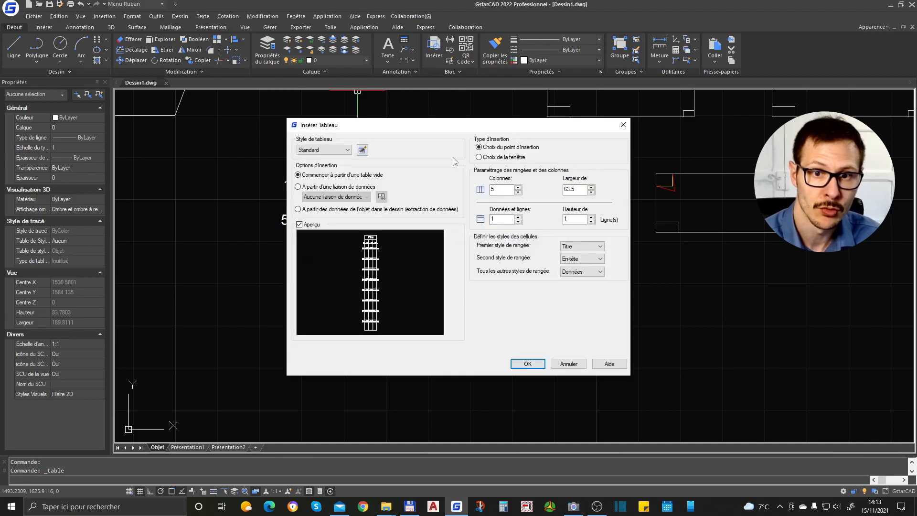
{"action": "key", "text": "Escape"}
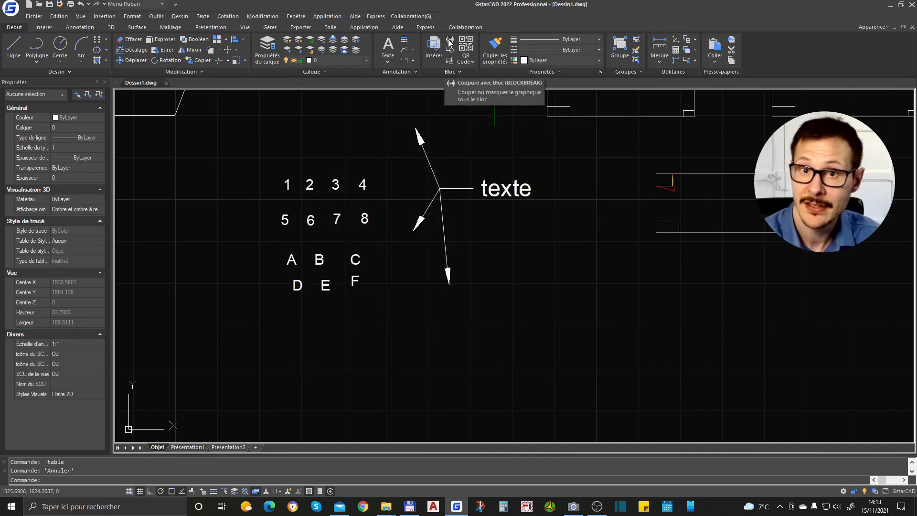
{"action": "left_click", "coordinate": [460, 72]}
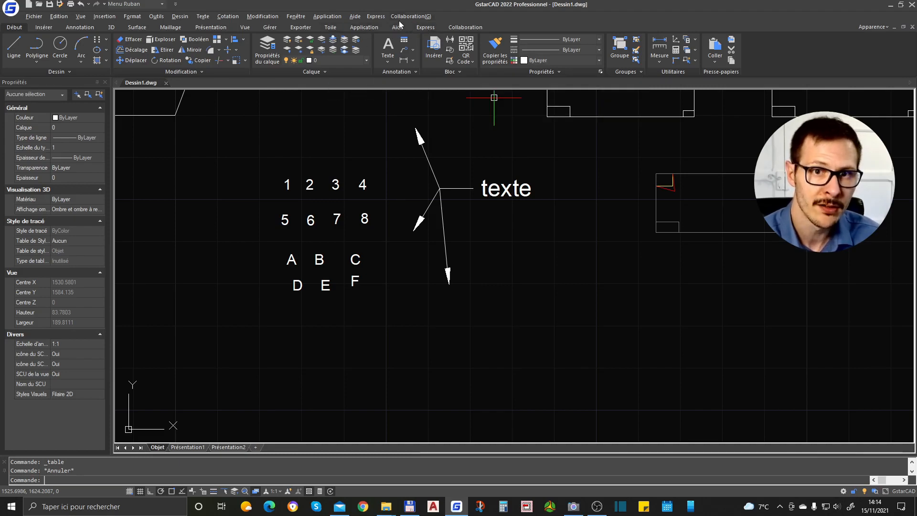
{"action": "left_click", "coordinate": [424, 27]}
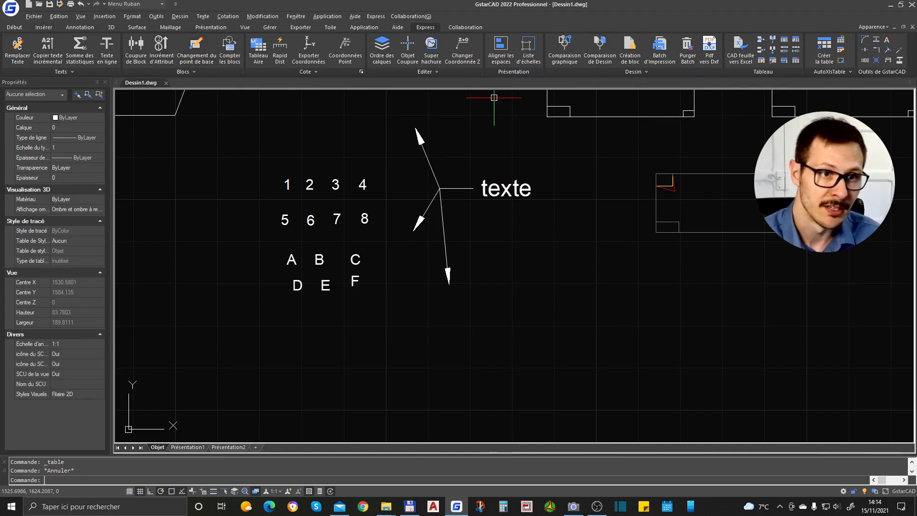
{"action": "left_click", "coordinate": [14, 27]}
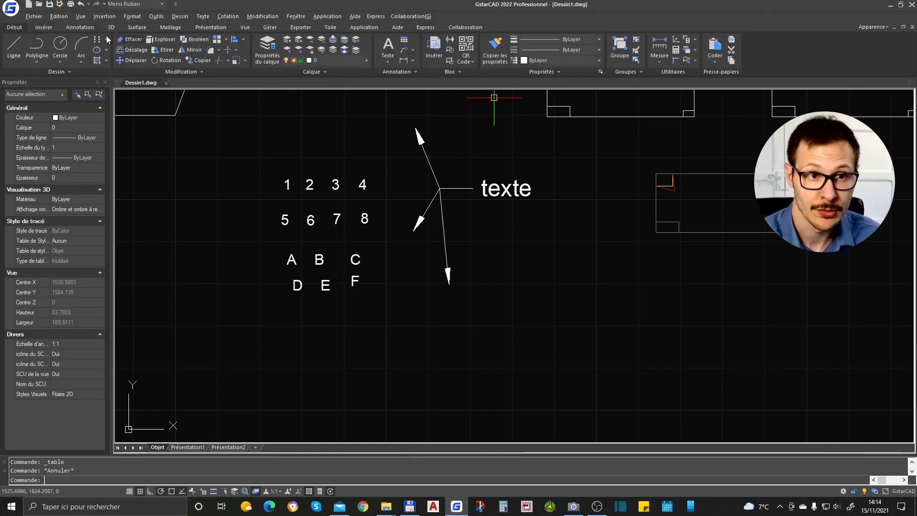
{"action": "left_click", "coordinate": [76, 71]}
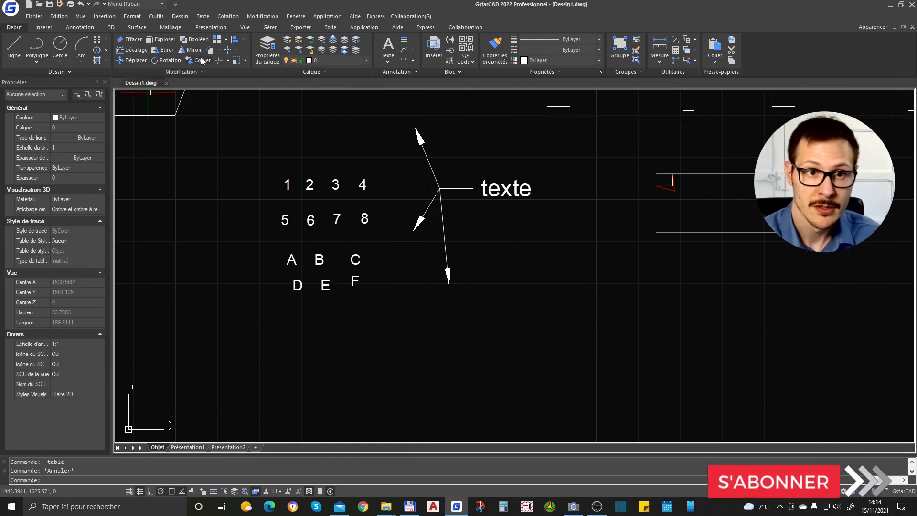
{"action": "left_click", "coordinate": [71, 71]}
{"action": "key", "text": "Escape"}
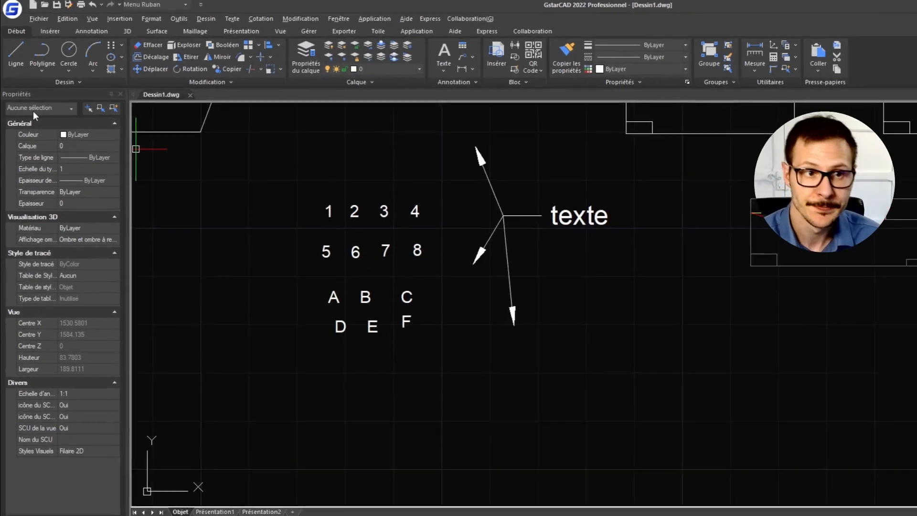
Display the External References palette
{"action": "left_click", "coordinate": [132, 16]}
{"action": "mouse_move", "coordinate": [148, 17]}
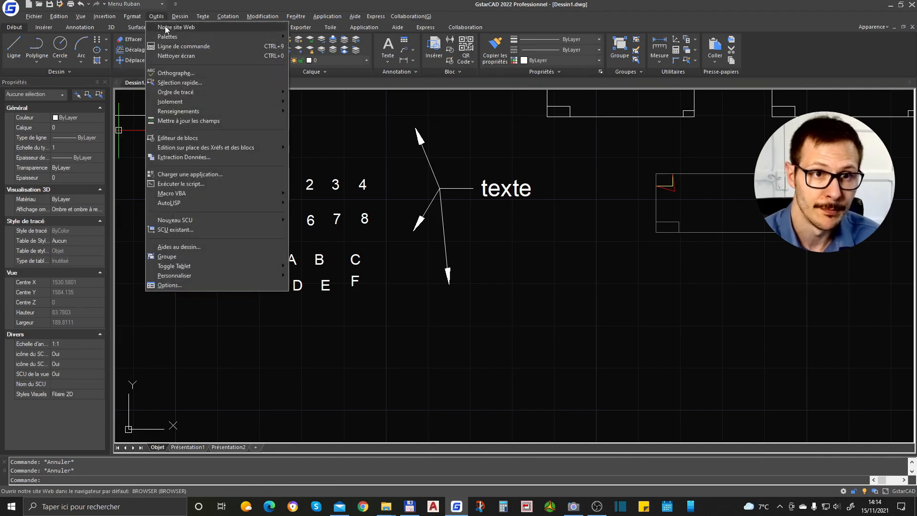
{"action": "mouse_move", "coordinate": [169, 41]}
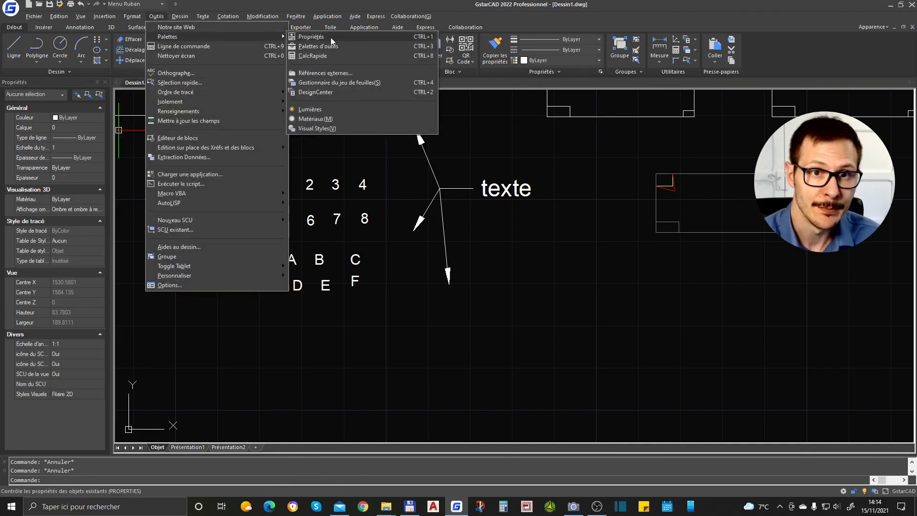
{"action": "left_click", "coordinate": [334, 71]}
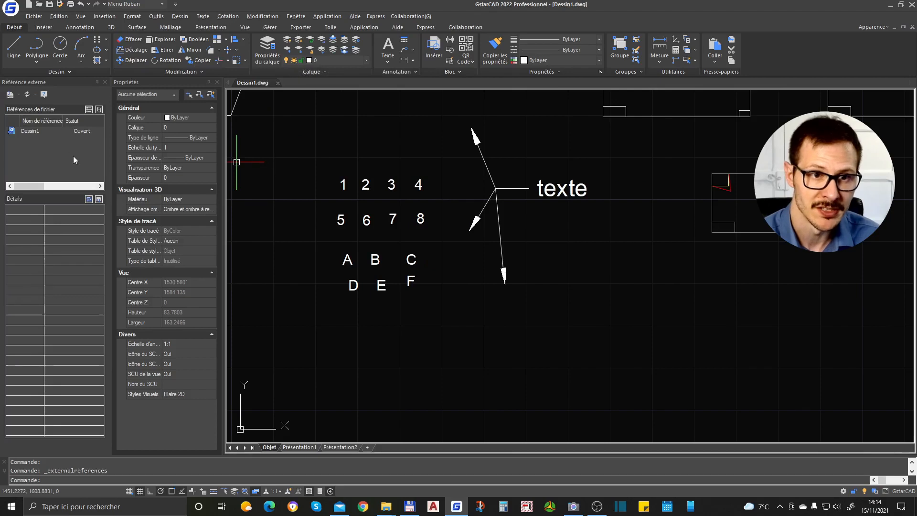
Look over the list of palettes that can be displayed, without opening any of them
{"action": "left_click", "coordinate": [203, 16]}
{"action": "mouse_move", "coordinate": [156, 16]}
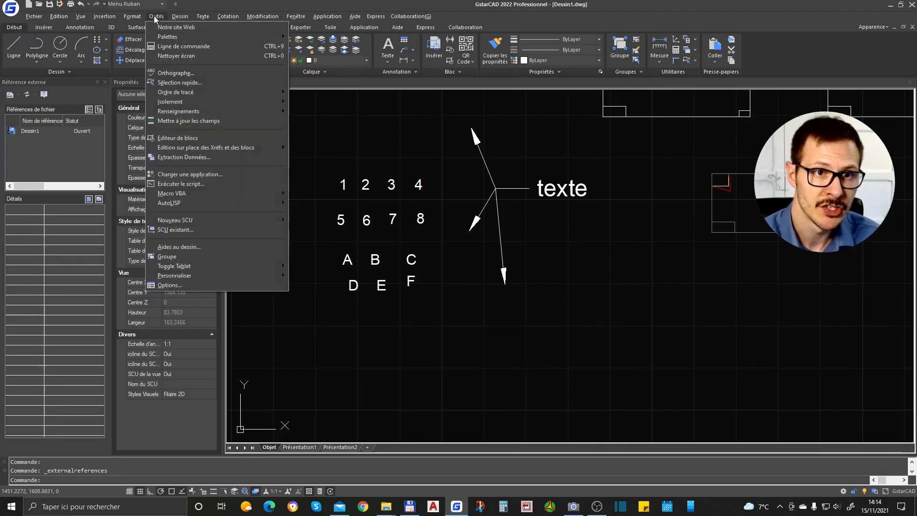
{"action": "mouse_move", "coordinate": [181, 37]}
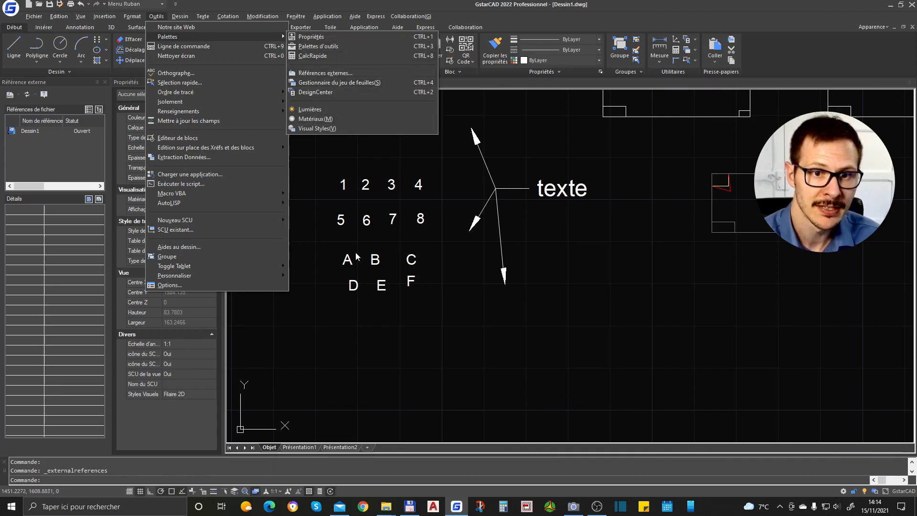
{"action": "left_click", "coordinate": [354, 316]}
{"action": "left_click", "coordinate": [364, 335]}
Run the CALQUE command to display the layer properties manager and dock it as a tab together with the Properties palette
{"action": "type", "text": "cal"}
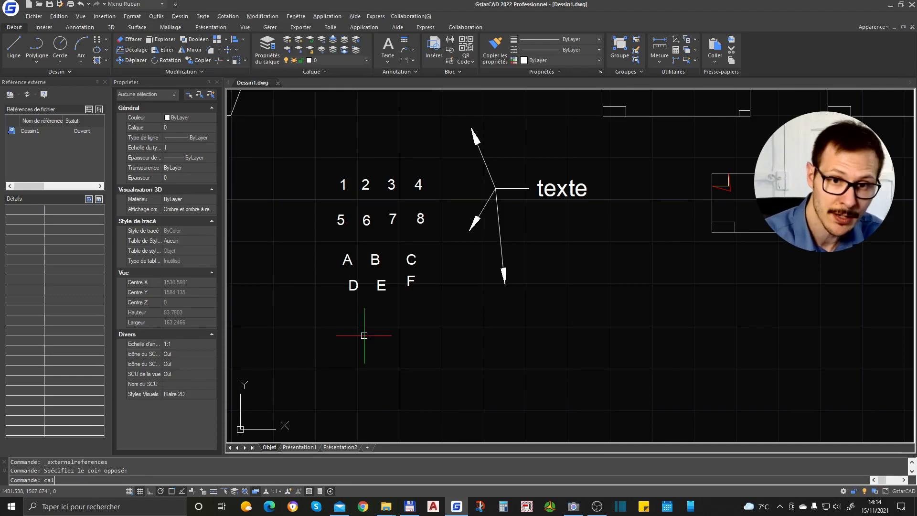
{"action": "type", "text": "que"}
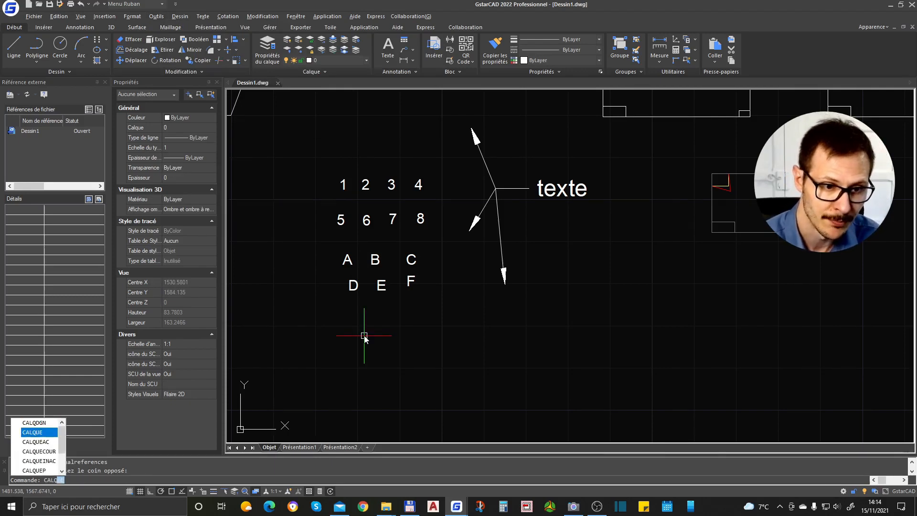
{"action": "key", "text": "Return"}
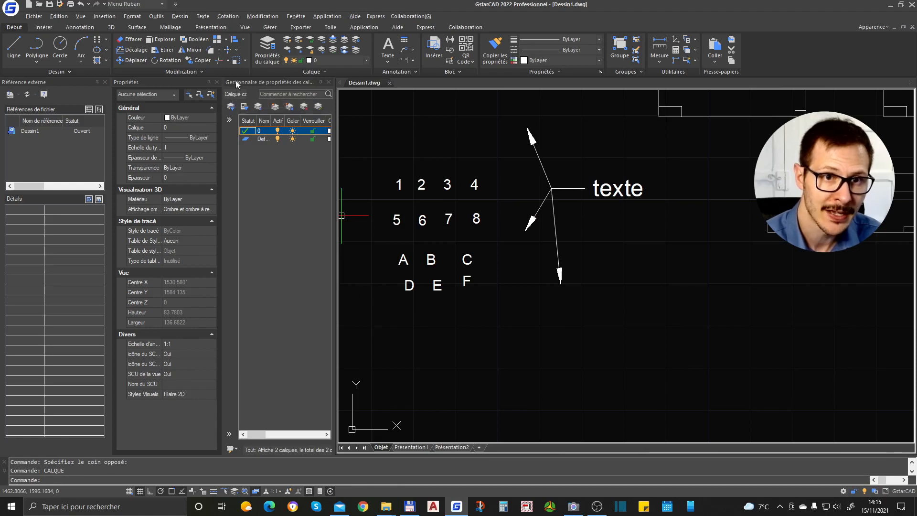
{"action": "left_click_drag", "start_coordinate": [236, 80], "coordinate": [137, 80]}
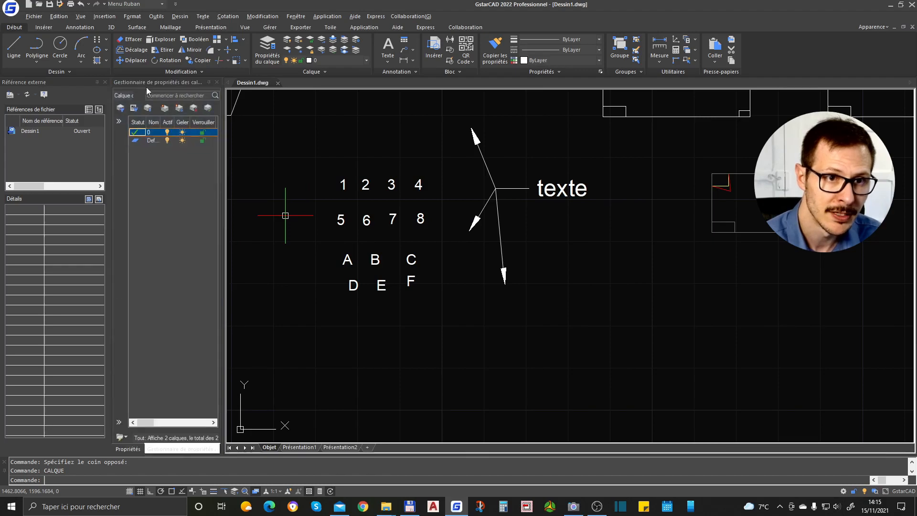
{"action": "left_click", "coordinate": [134, 449]}
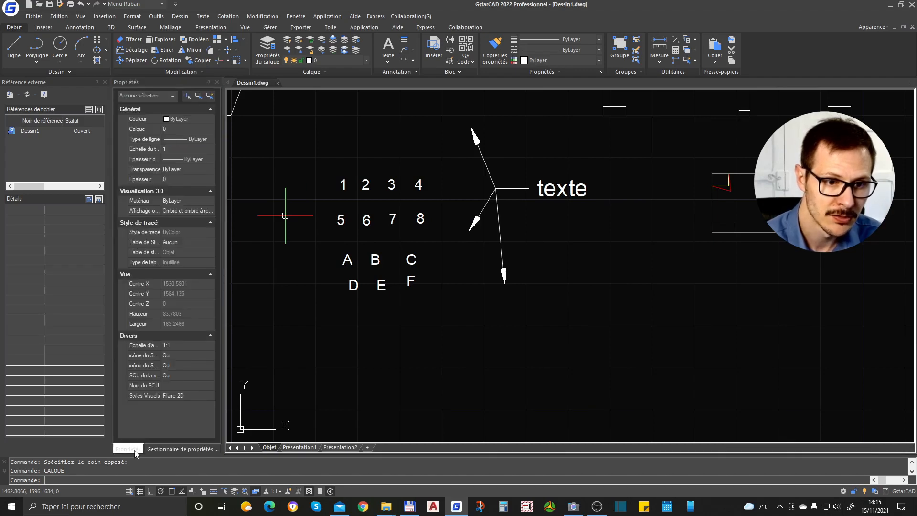
{"action": "left_click", "coordinate": [159, 451]}
{"action": "left_click", "coordinate": [133, 449]}
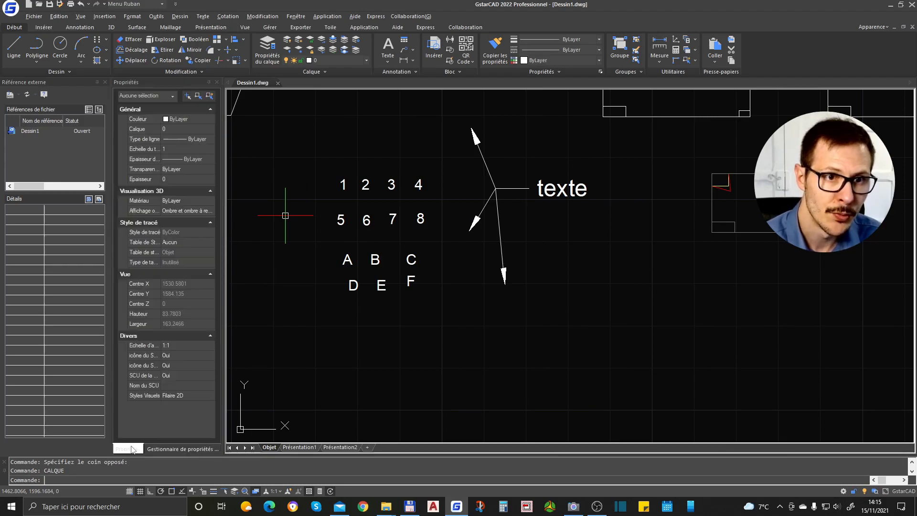
Add the External References palette to the tabbed group and switch between its three palettes
{"action": "left_click_drag", "start_coordinate": [11, 83], "coordinate": [37, 82]}
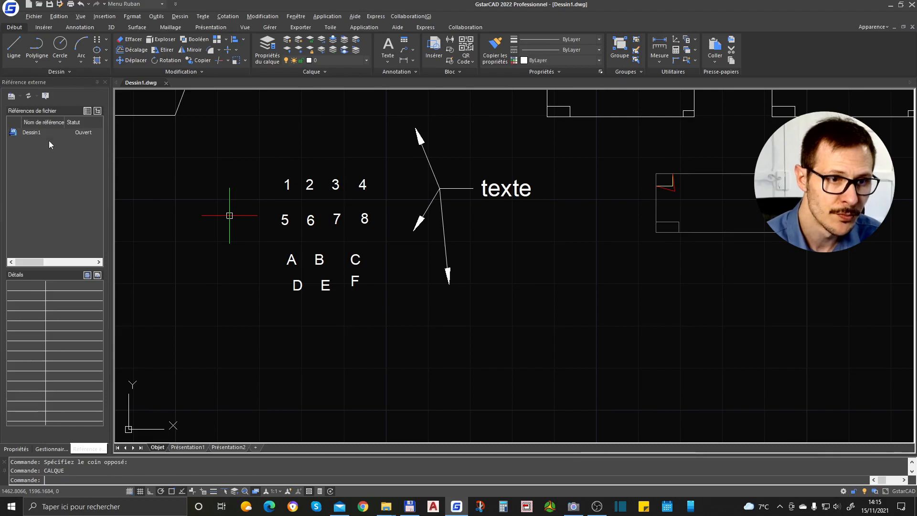
{"action": "left_click", "coordinate": [44, 450]}
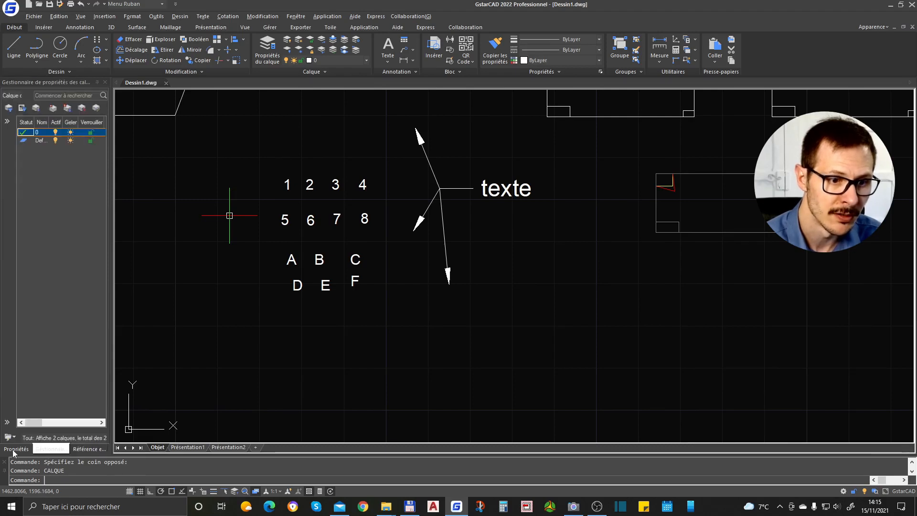
{"action": "left_click", "coordinate": [15, 449]}
{"action": "left_click", "coordinate": [45, 449]}
{"action": "left_click_drag", "start_coordinate": [89, 455], "coordinate": [89, 454]}
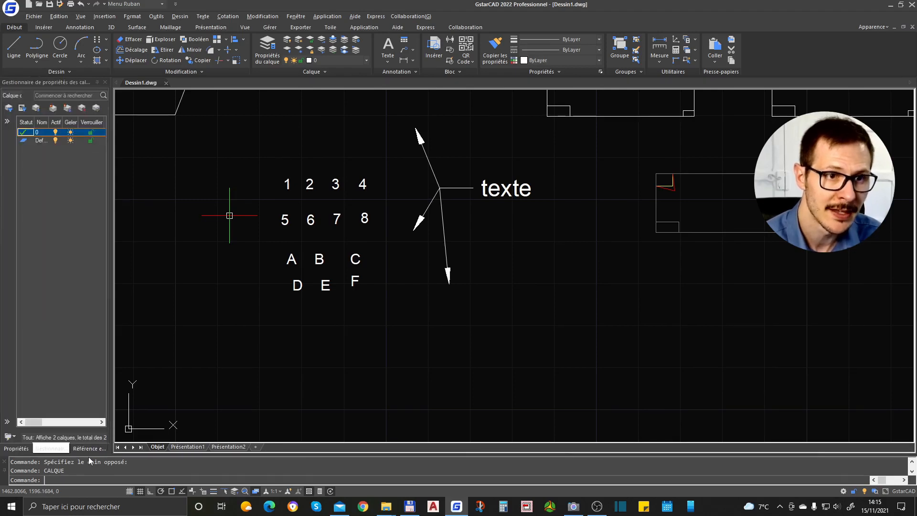
{"action": "left_click", "coordinate": [91, 449]}
{"action": "left_click", "coordinate": [55, 448]}
{"action": "left_click", "coordinate": [16, 449]}
{"action": "right_click", "coordinate": [16, 449]}
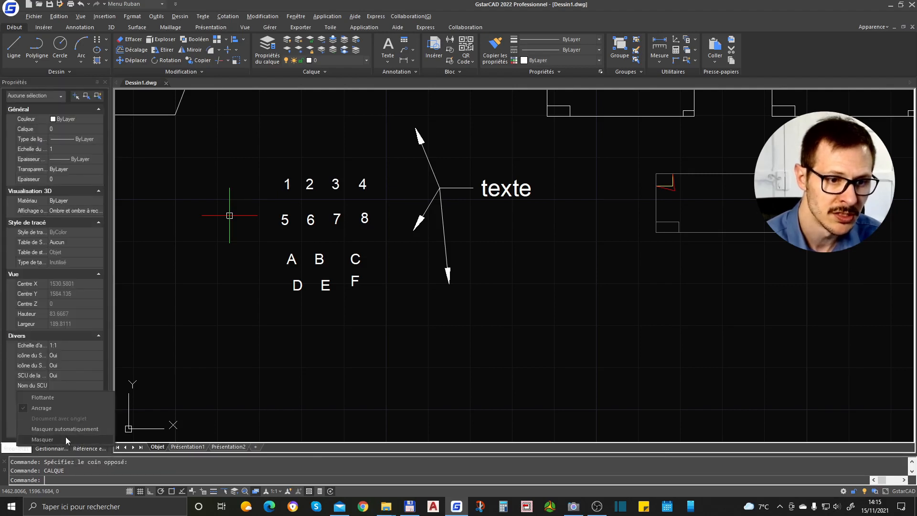
{"action": "left_click", "coordinate": [70, 454]}
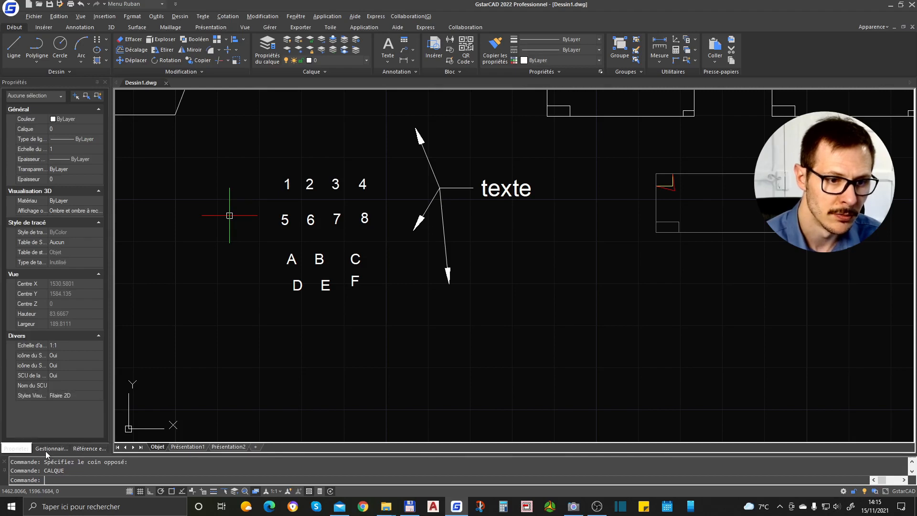
Split the Properties palette from the tabbed group so it is docked side by side with the others, and widen both docked columns
{"action": "left_click_drag", "start_coordinate": [45, 451], "coordinate": [41, 263]}
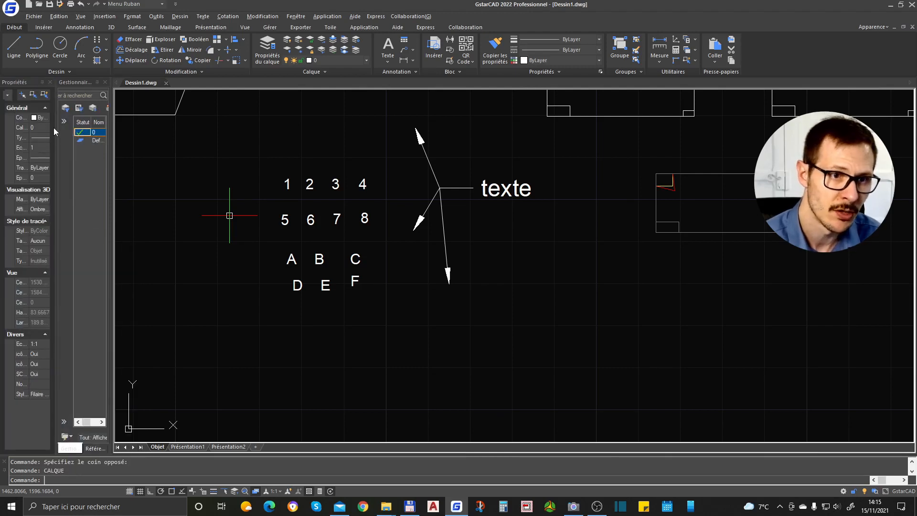
{"action": "left_click_drag", "start_coordinate": [59, 136], "coordinate": [92, 141]}
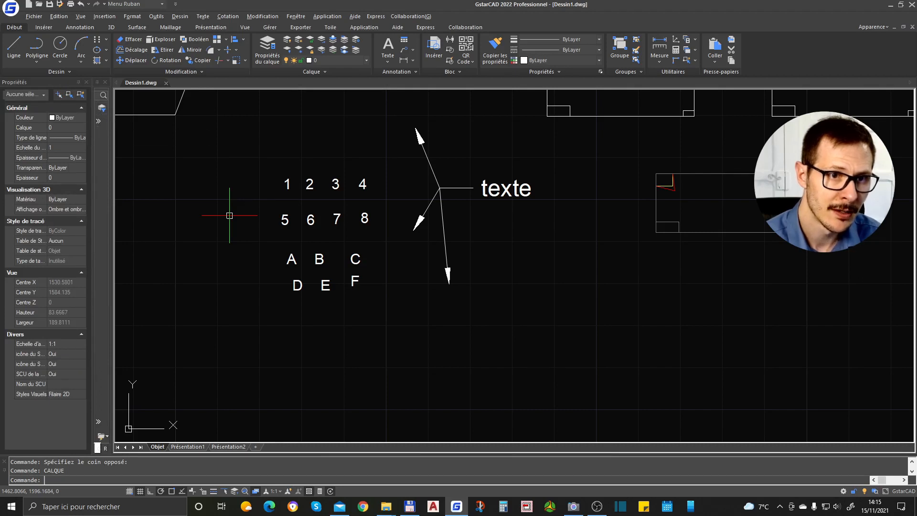
{"action": "left_click_drag", "start_coordinate": [111, 122], "coordinate": [168, 129]}
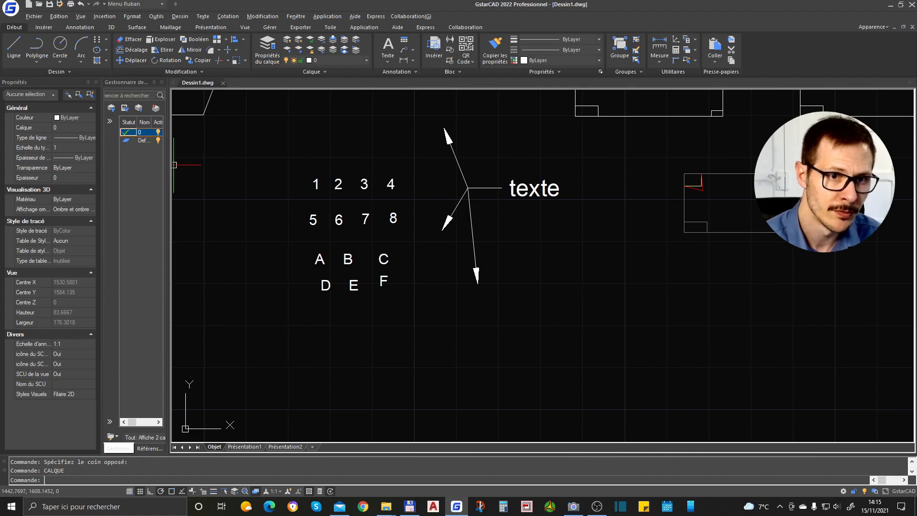
{"action": "left_click_drag", "start_coordinate": [170, 158], "coordinate": [187, 162]}
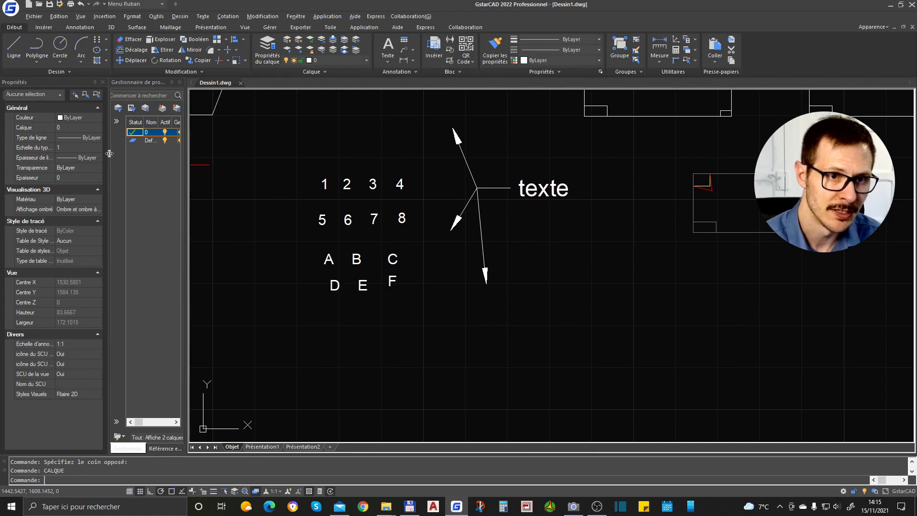
Swap the two docked columns so the layer manager and External References group sits on the outer side of the Properties palette
{"action": "left_click_drag", "start_coordinate": [128, 83], "coordinate": [78, 266]}
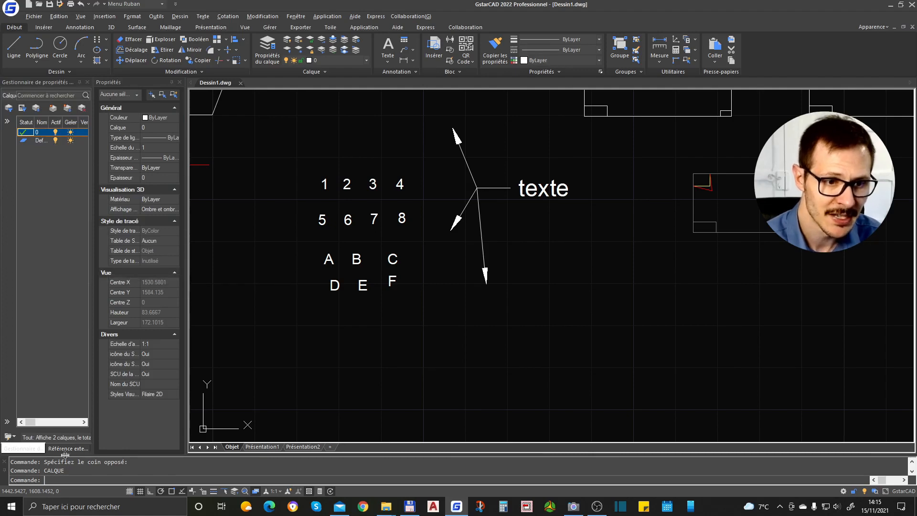
{"action": "left_click_drag", "start_coordinate": [55, 454], "coordinate": [55, 452]}
{"action": "left_click", "coordinate": [83, 449]}
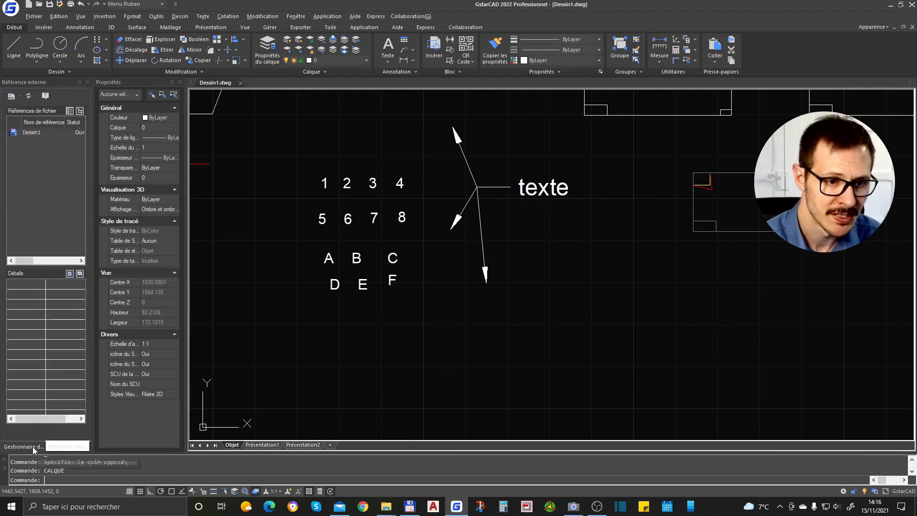
{"action": "left_click", "coordinate": [38, 448]}
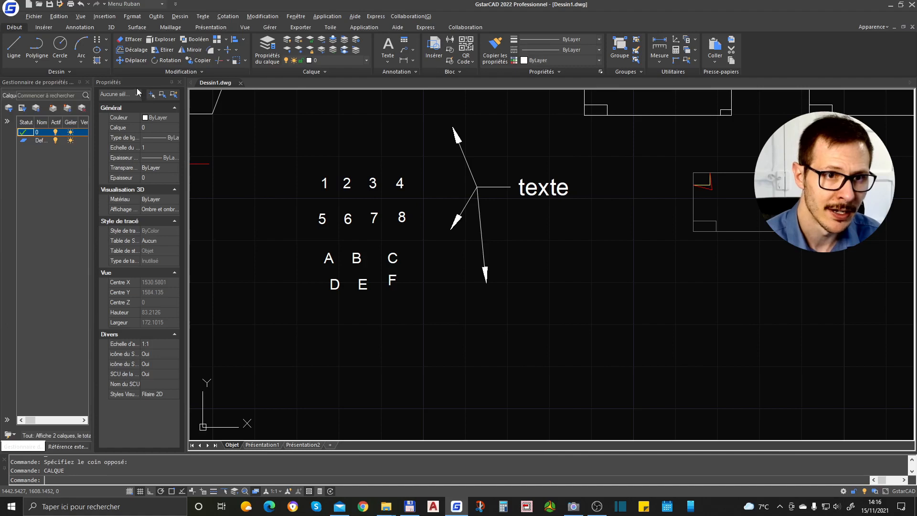
Merge the Properties palette back into the tabbed group and switch between the three palettes, ending on the layer properties manager
{"action": "left_click_drag", "start_coordinate": [131, 81], "coordinate": [95, 271]}
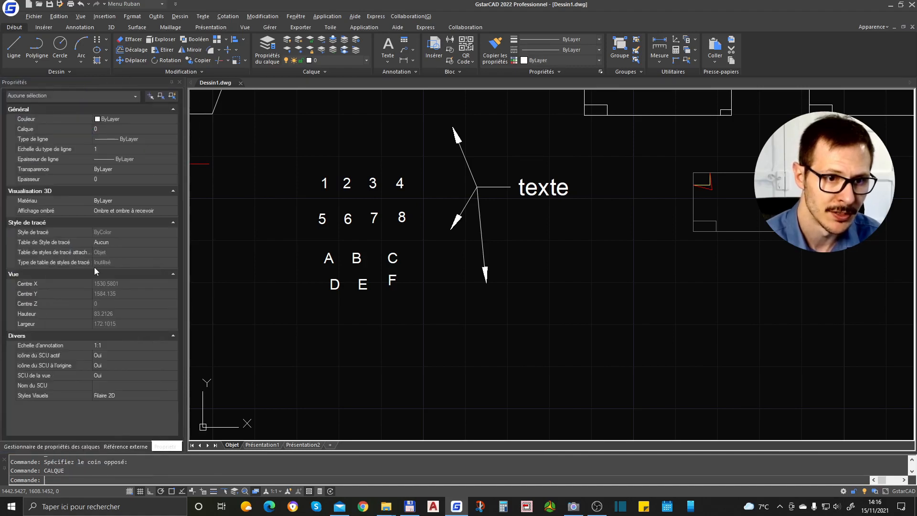
{"action": "left_click", "coordinate": [141, 448]}
{"action": "left_click", "coordinate": [86, 449]}
{"action": "left_click", "coordinate": [133, 449]}
{"action": "left_click", "coordinate": [164, 448]}
{"action": "left_click", "coordinate": [126, 447]}
{"action": "left_click", "coordinate": [75, 446]}
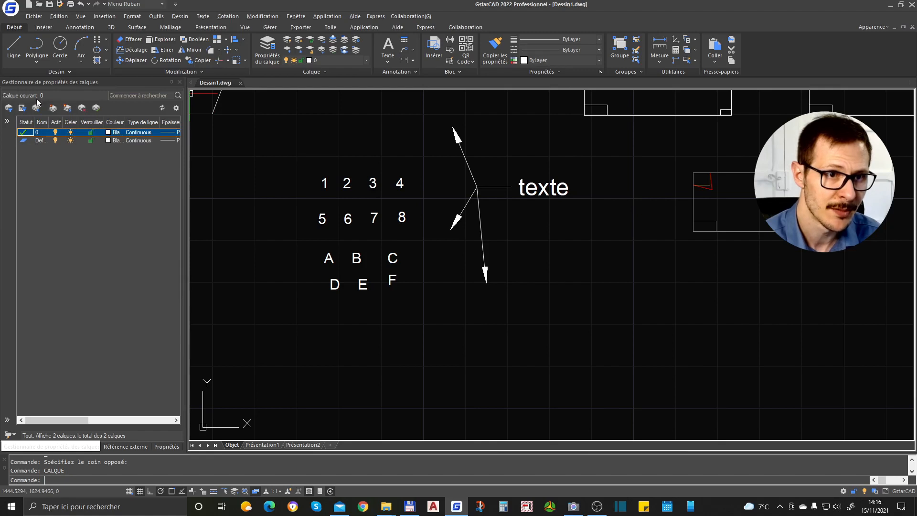
Narrow the palette group and reorder its tabs so Properties comes between the layer manager and External References
{"action": "mouse_move", "coordinate": [185, 143]}
{"action": "left_mouse_down"}
{"action": "mouse_move", "coordinate": [124, 144]}
{"action": "mouse_move", "coordinate": [149, 146]}
{"action": "left_mouse_up"}
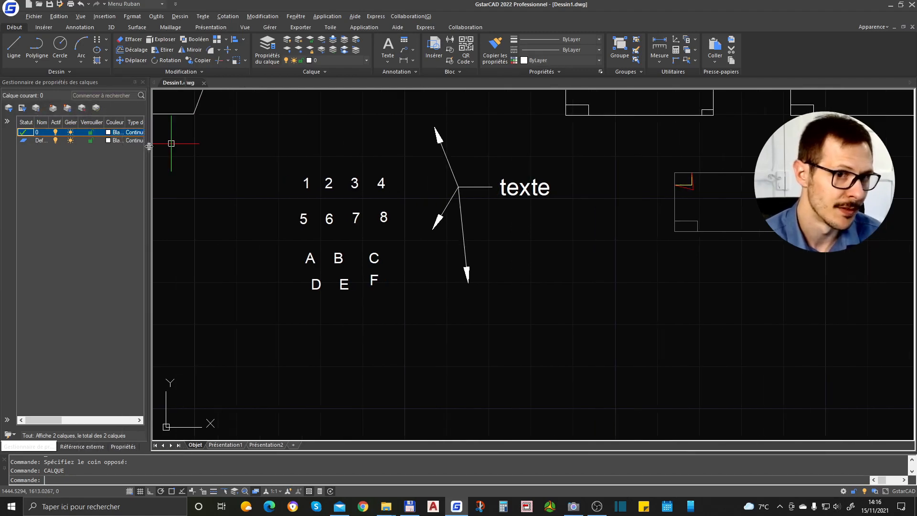
{"action": "left_click", "coordinate": [87, 447]}
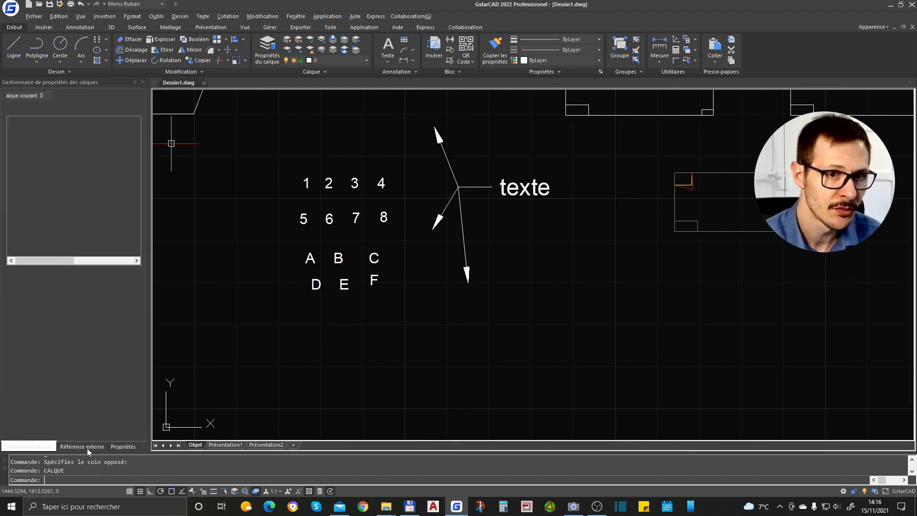
{"action": "left_click", "coordinate": [123, 447]}
{"action": "left_click_drag", "start_coordinate": [124, 453], "coordinate": [68, 448]}
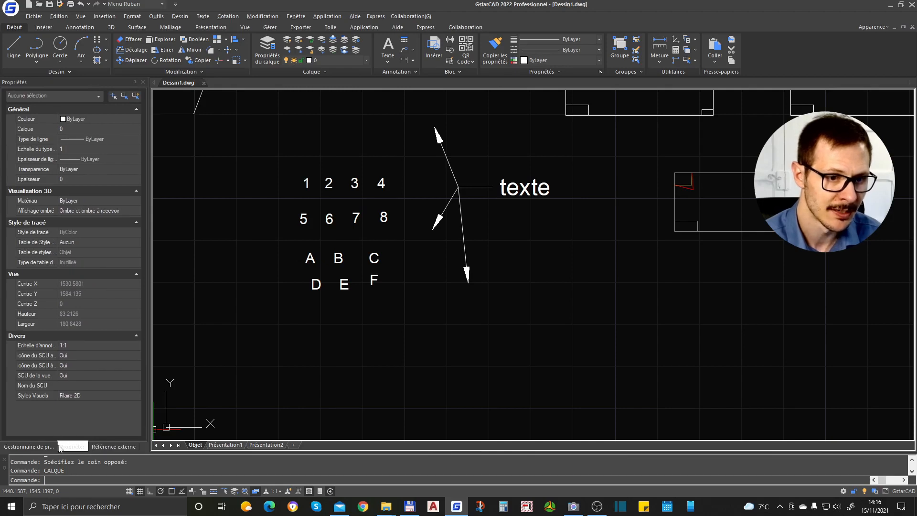
{"action": "left_click", "coordinate": [111, 447]}
{"action": "left_click", "coordinate": [39, 447]}
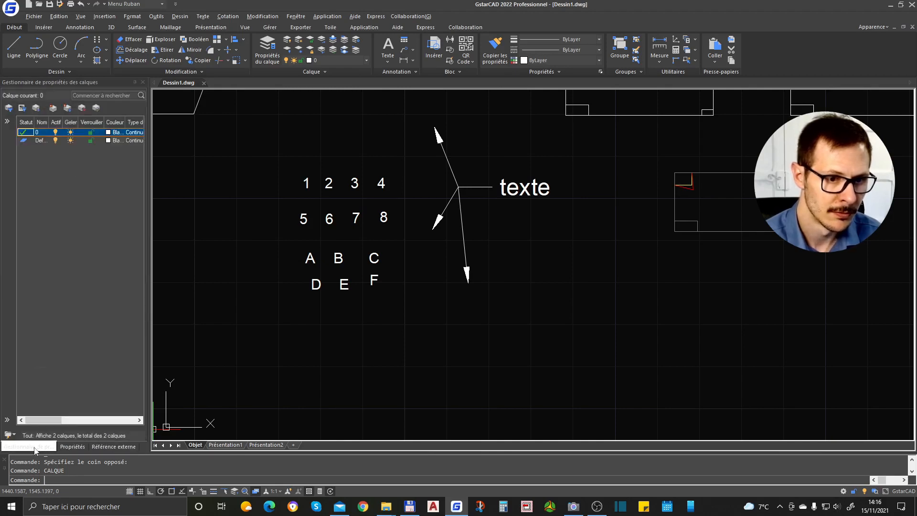
Set the docked palette group to hide automatically and reveal each collapsed palette in turn
{"action": "right_click", "coordinate": [44, 449]}
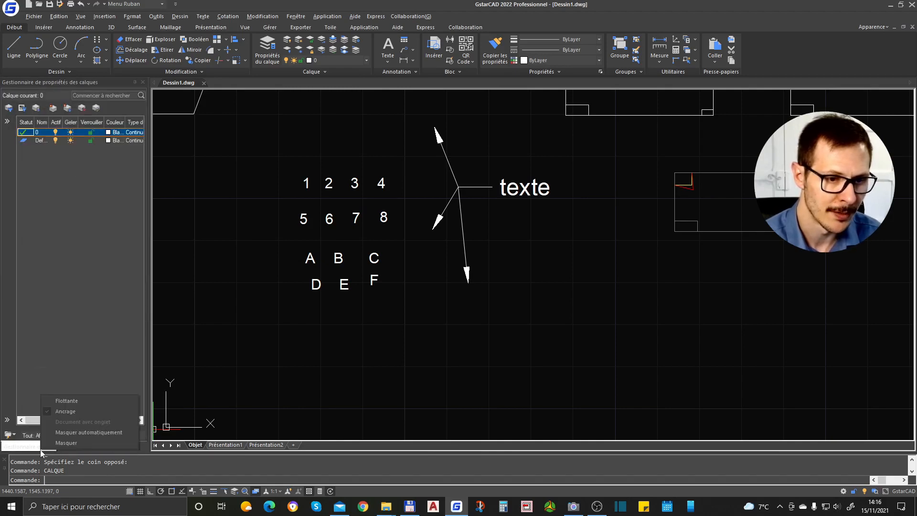
{"action": "left_click", "coordinate": [84, 432]}
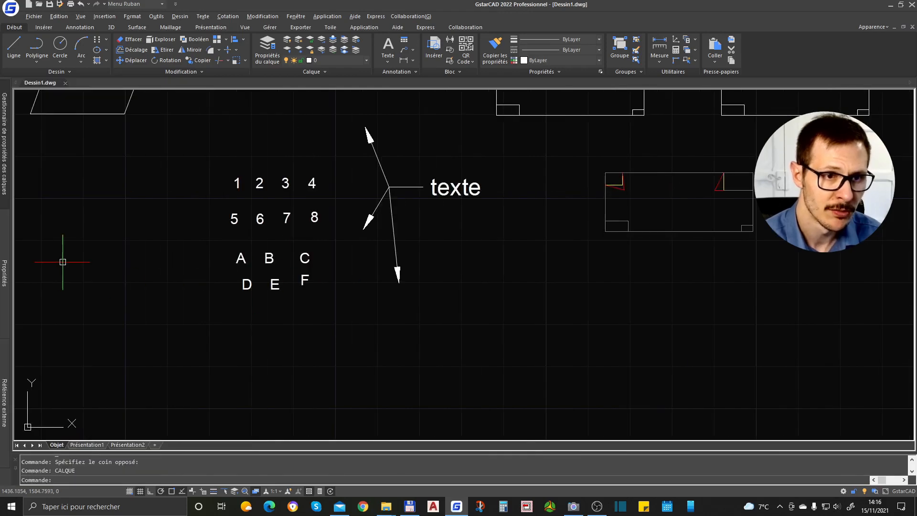
{"action": "mouse_move", "coordinate": [6, 141]}
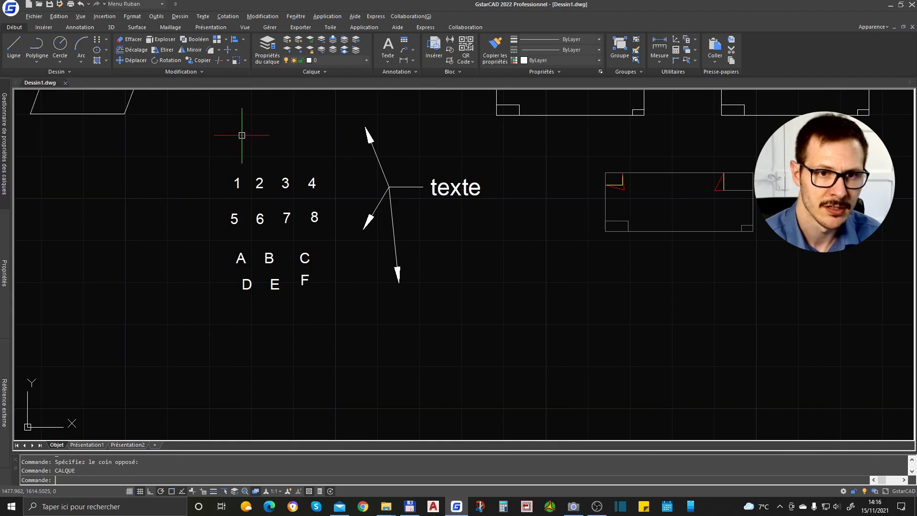
{"action": "mouse_move", "coordinate": [8, 265]}
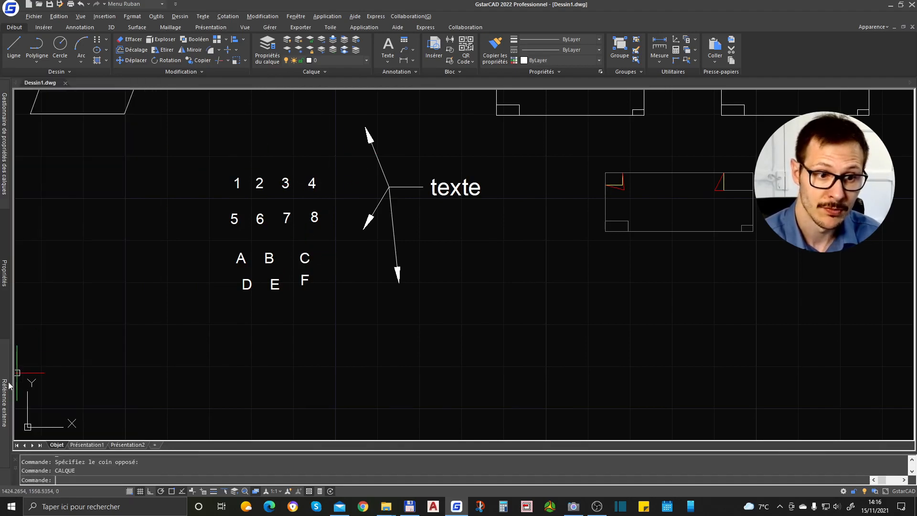
{"action": "mouse_move", "coordinate": [9, 386]}
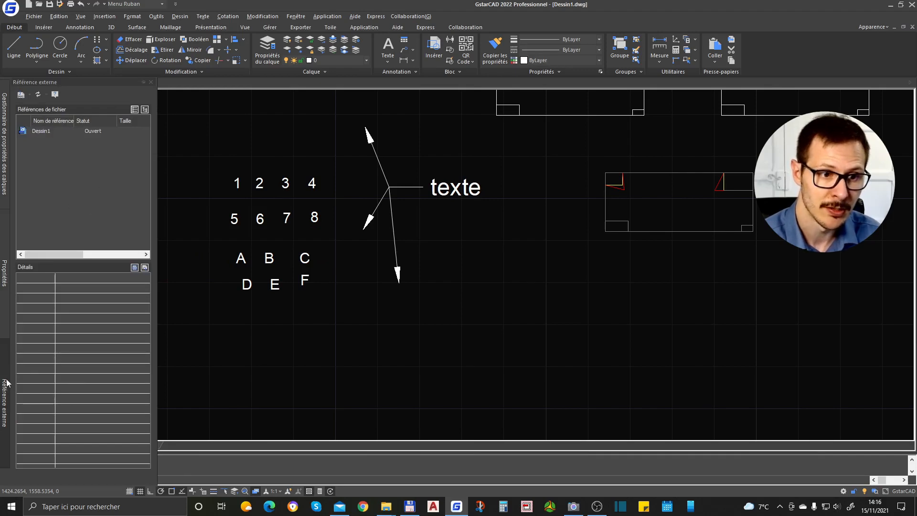
{"action": "right_click", "coordinate": [43, 364]}
{"action": "right_click", "coordinate": [74, 188]}
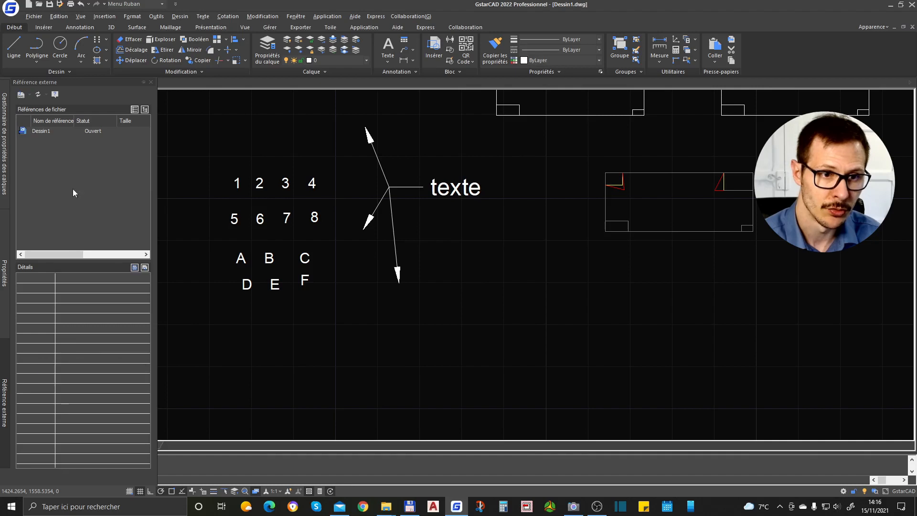
{"action": "left_click", "coordinate": [230, 180]}
{"action": "left_click", "coordinate": [249, 134]}
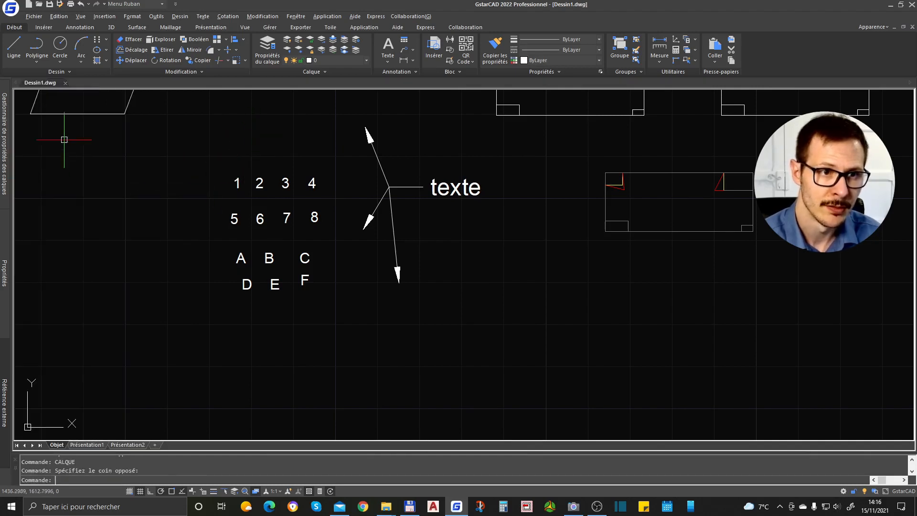
{"action": "mouse_move", "coordinate": [4, 101]}
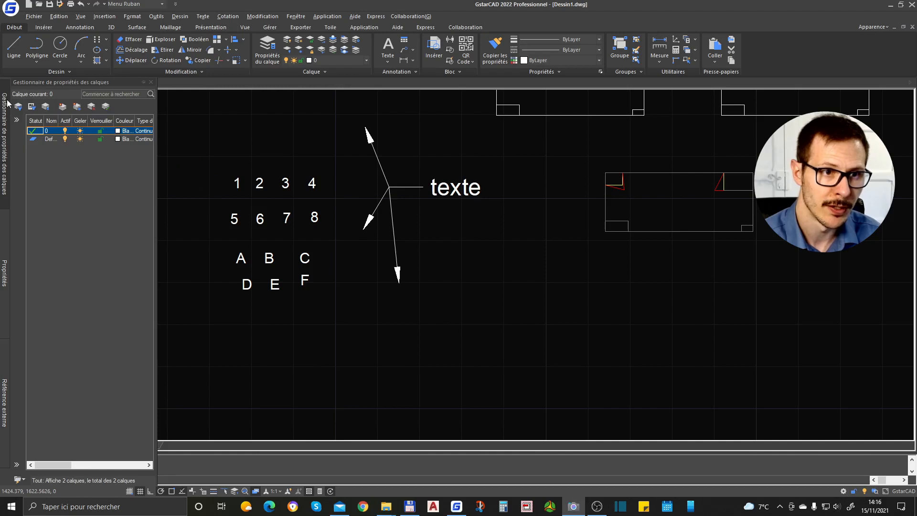
{"action": "right_click", "coordinate": [64, 76]}
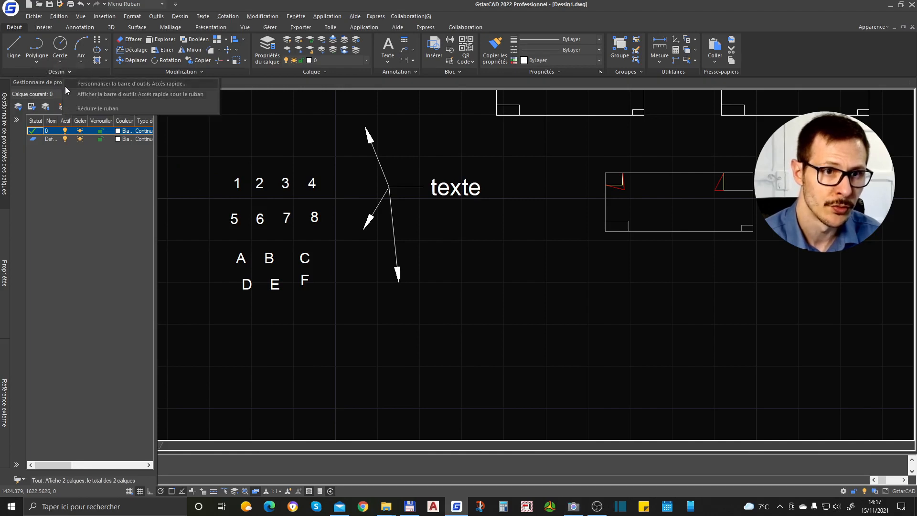
{"action": "left_click", "coordinate": [47, 87]}
{"action": "right_click", "coordinate": [46, 172]}
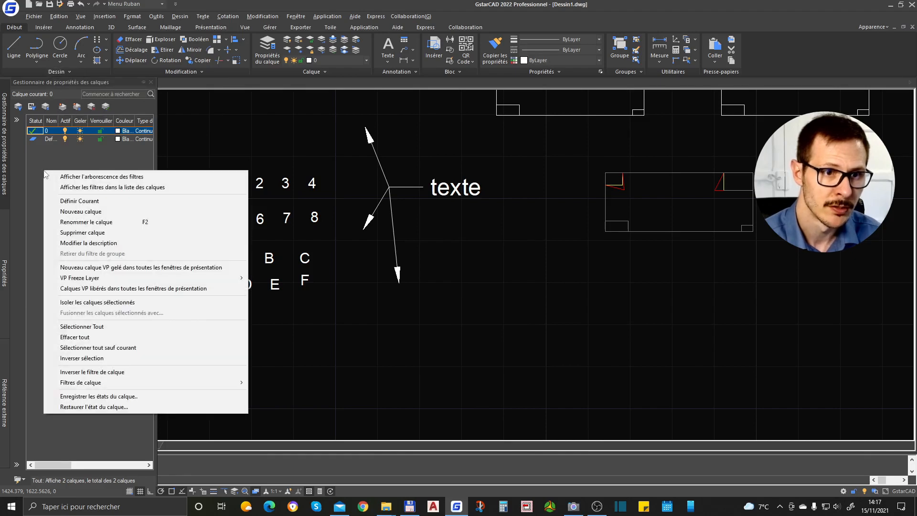
{"action": "left_click", "coordinate": [17, 162]}
{"action": "right_click", "coordinate": [54, 466]}
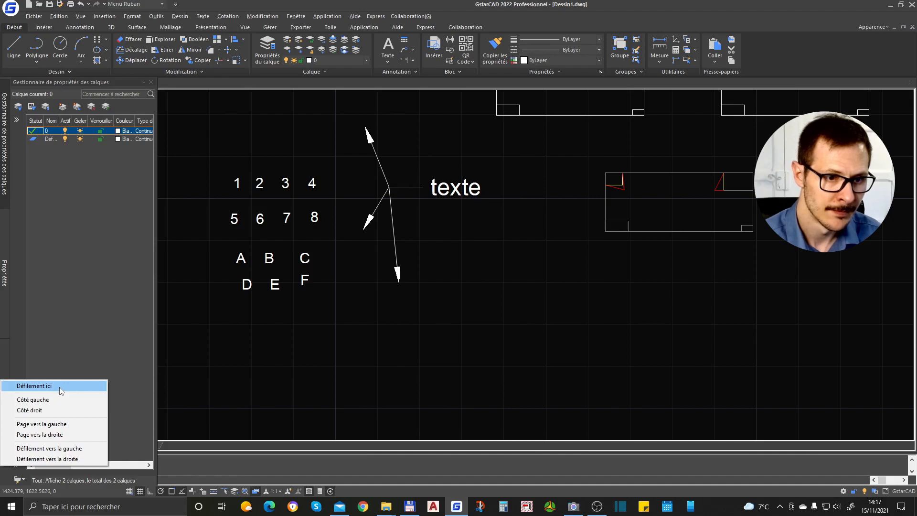
{"action": "left_click", "coordinate": [68, 239]}
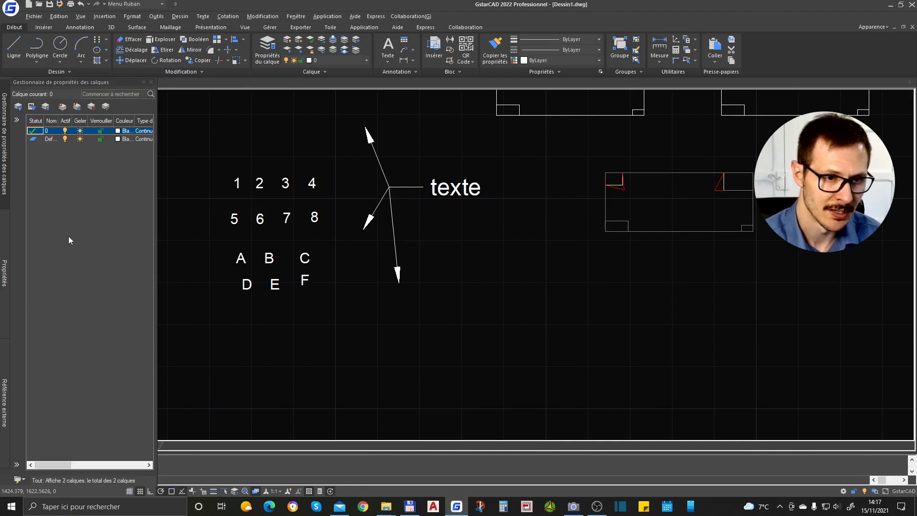
Reveal the collapsed Properties and External References palettes, ending back on the layer properties manager
{"action": "left_click", "coordinate": [8, 255]}
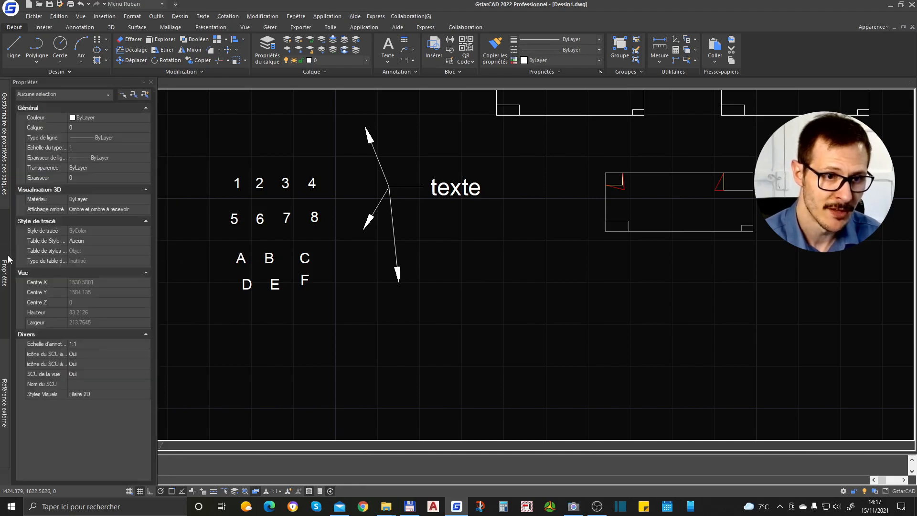
{"action": "left_click", "coordinate": [9, 399]}
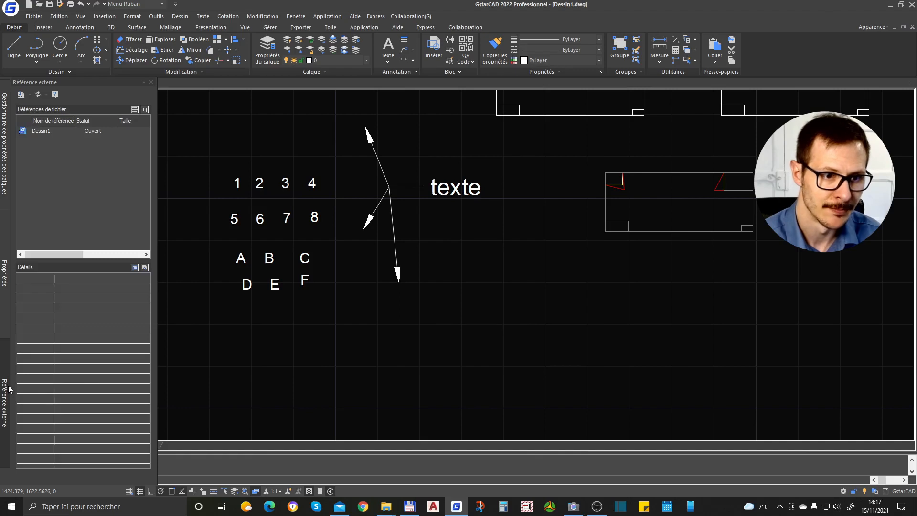
{"action": "left_click", "coordinate": [5, 271]}
{"action": "left_click", "coordinate": [5, 99]}
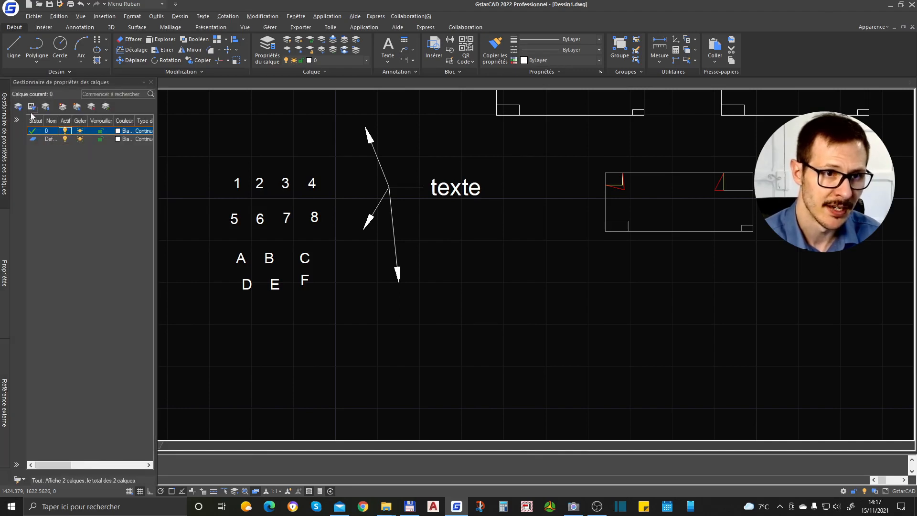
Create a new layer with its default name and set its colour to magenta
{"action": "left_click", "coordinate": [60, 113]}
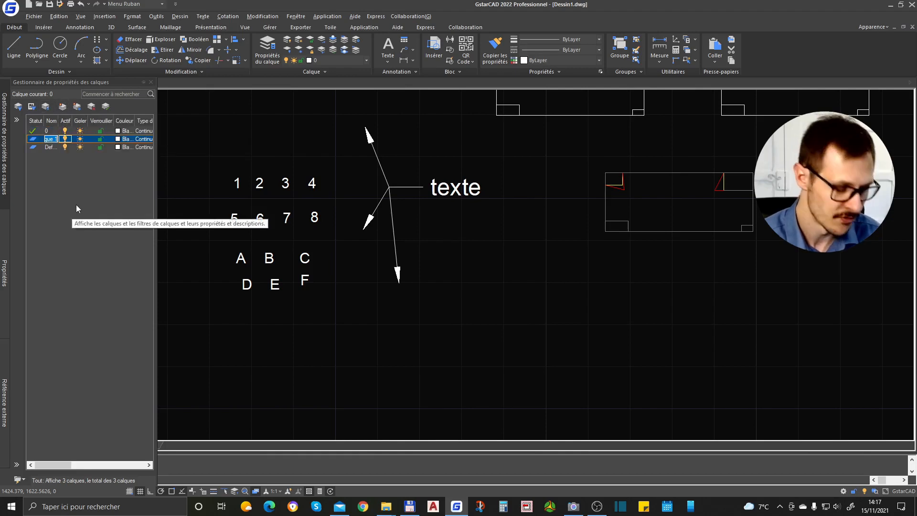
{"action": "key", "text": "Return"}
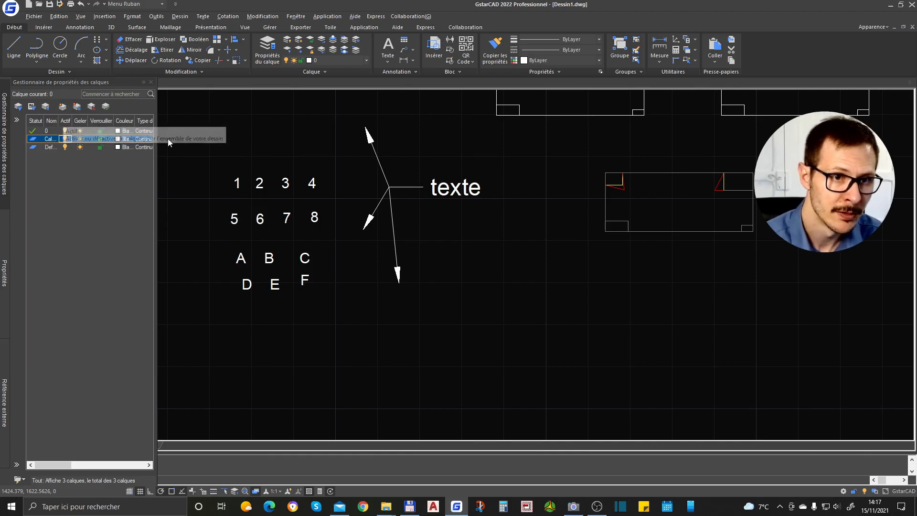
{"action": "left_click_drag", "start_coordinate": [58, 120], "coordinate": [77, 120]}
{"action": "left_click", "coordinate": [142, 138]}
{"action": "left_click", "coordinate": [434, 278]}
{"action": "left_click", "coordinate": [459, 330]}
Draw a sloping line about 46 units long below the "texte" multileader, descending towards the lower right
{"action": "type", "text": "l"}
{"action": "key", "text": "Return"}
{"action": "left_click", "coordinate": [460, 274]}
{"action": "left_click", "coordinate": [640, 336]}
{"action": "key", "text": "Return"}
Move the new sloping line to the layer Calque 1 through its properties, then deselect it
{"action": "left_click_drag", "start_coordinate": [574, 308], "coordinate": [530, 360]}
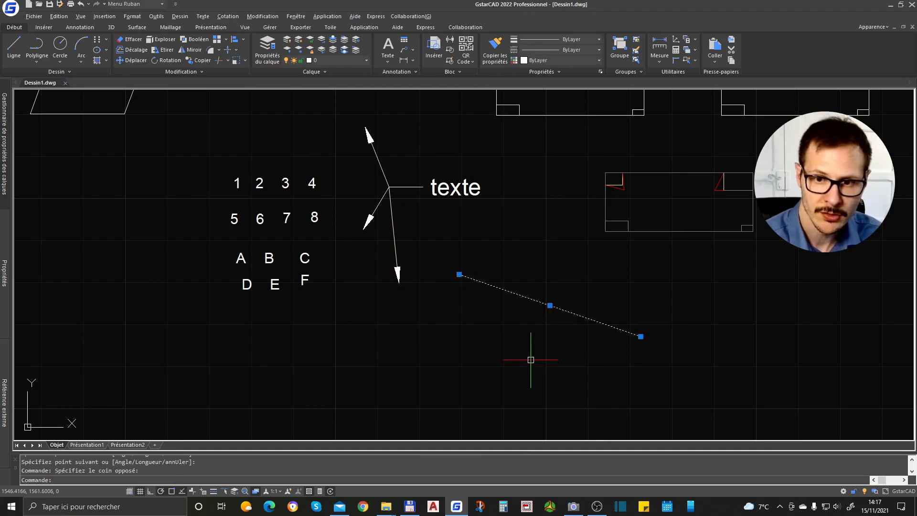
{"action": "mouse_move", "coordinate": [5, 272]}
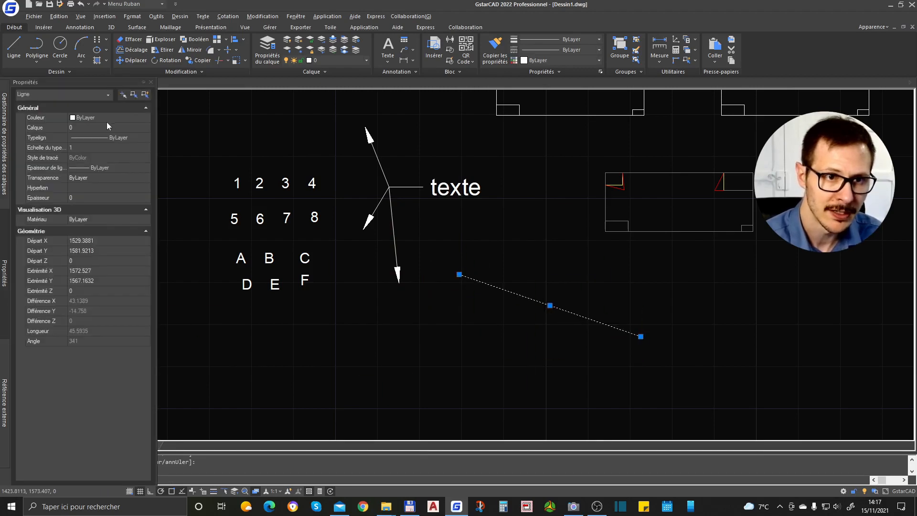
{"action": "left_click", "coordinate": [79, 129]}
{"action": "left_click", "coordinate": [81, 142]}
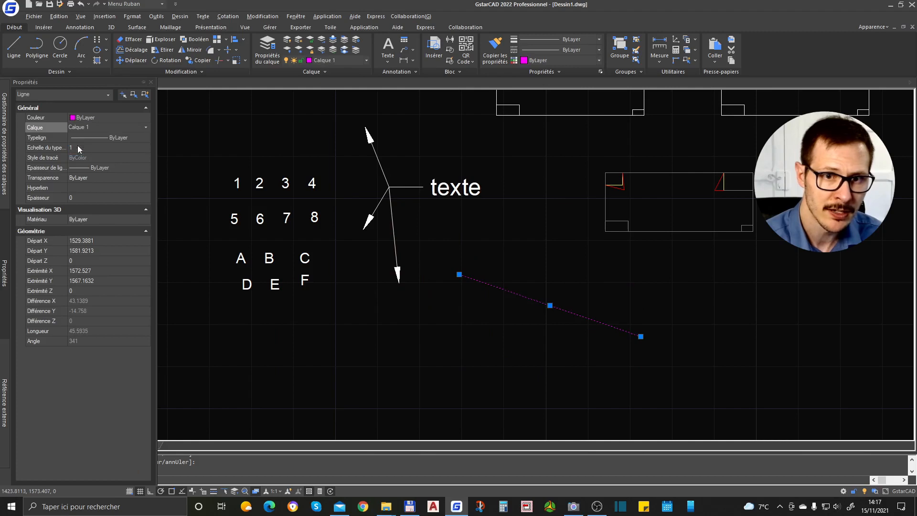
{"action": "key", "text": "Escape"}
{"action": "middle_click_drag", "start_coordinate": [701, 355], "coordinate": [561, 312]}
{"action": "middle_click_drag", "start_coordinate": [448, 302], "coordinate": [454, 304]}
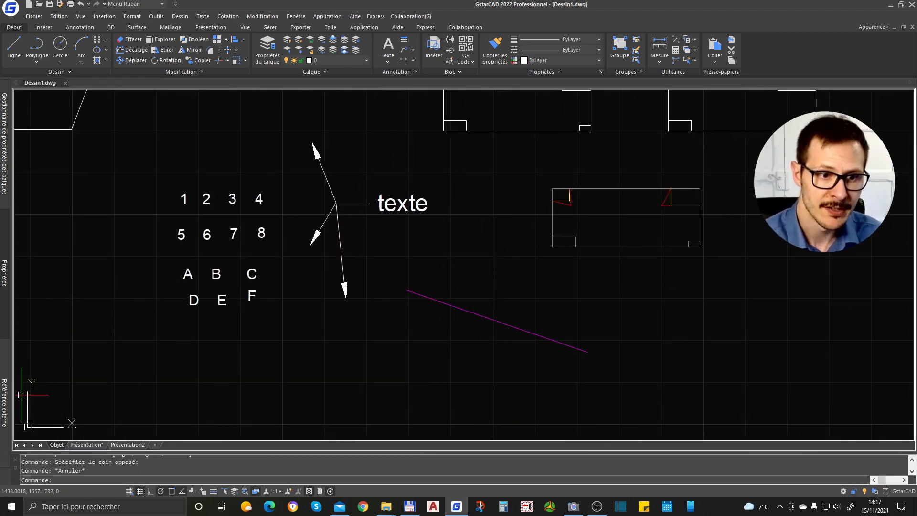
Reveal the auto-hidden External References and Properties palettes once more, then let the group collapse
{"action": "mouse_move", "coordinate": [7, 376]}
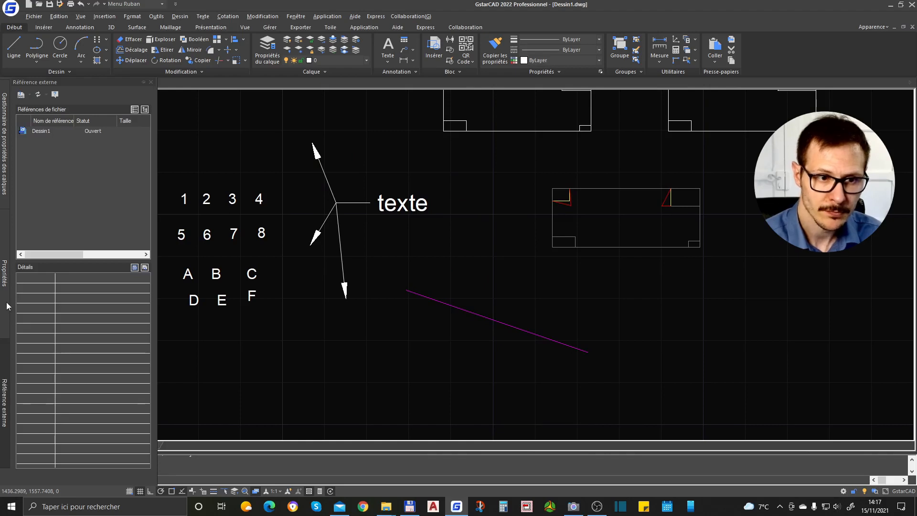
{"action": "mouse_move", "coordinate": [7, 303]}
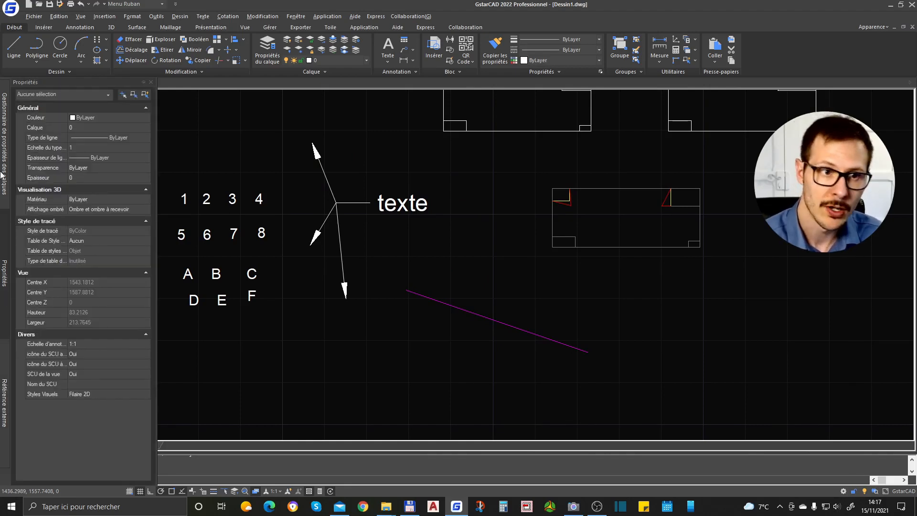
{"action": "mouse_move", "coordinate": [2, 174]}
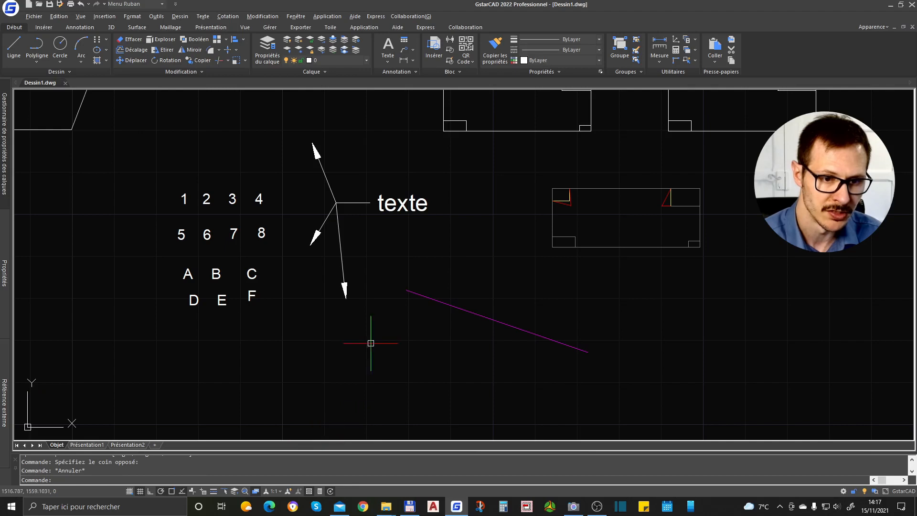
Review the dynamic input options in the drafting settings and close the dialog without changes
{"action": "right_click", "coordinate": [213, 491]}
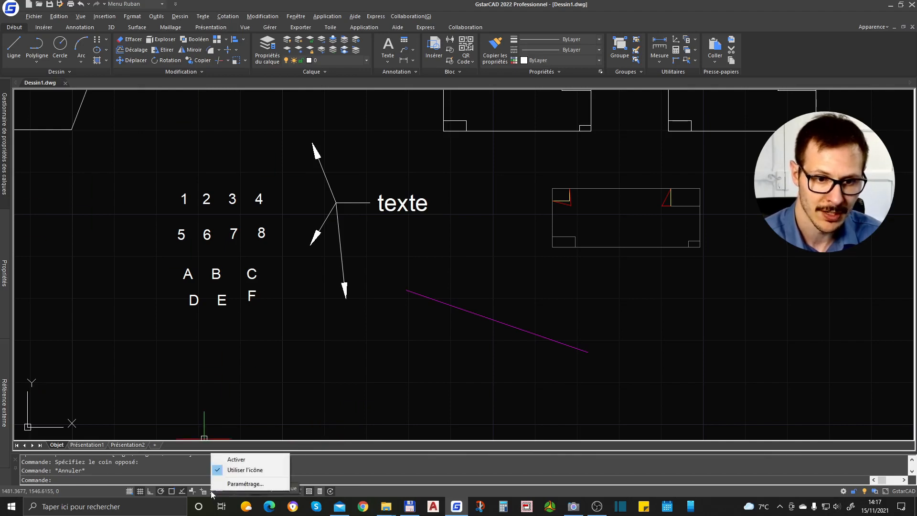
{"action": "left_click", "coordinate": [207, 490]}
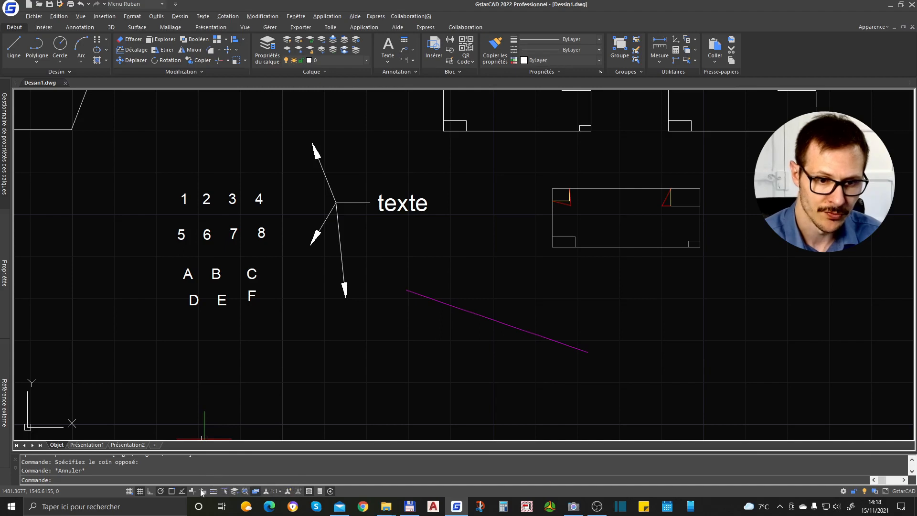
{"action": "right_click", "coordinate": [202, 492]}
{"action": "left_click", "coordinate": [241, 482]}
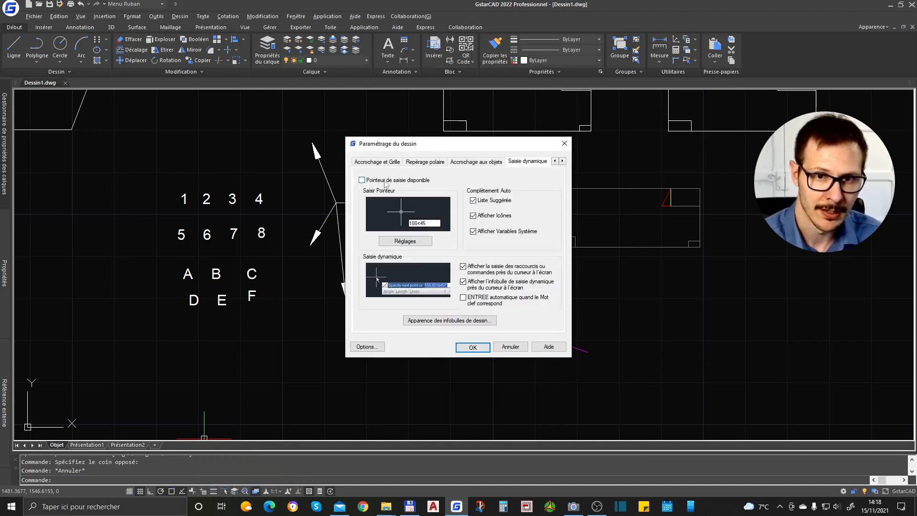
{"action": "key", "text": "Escape"}
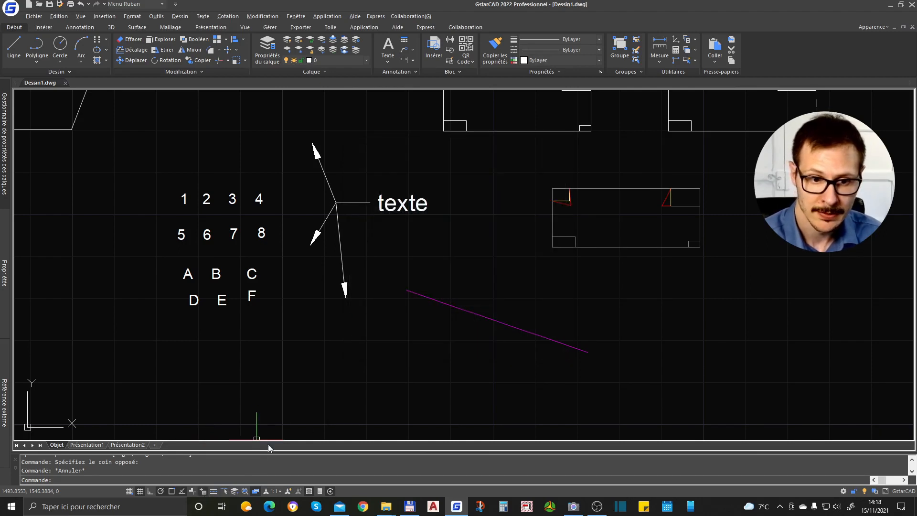
{"action": "type", "text": "l"}
{"action": "key", "text": "Return"}
{"action": "left_click", "coordinate": [330, 358]}
{"action": "key", "text": "Escape"}
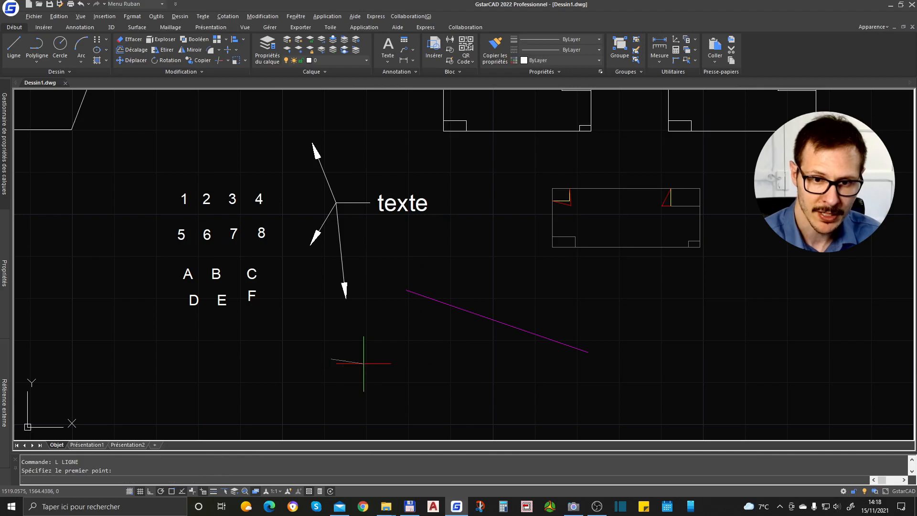
Draw a horizontal line 50 units long below the magenta line, choosing the Line command from the suggestions at the cursor
{"action": "type", "text": "l"}
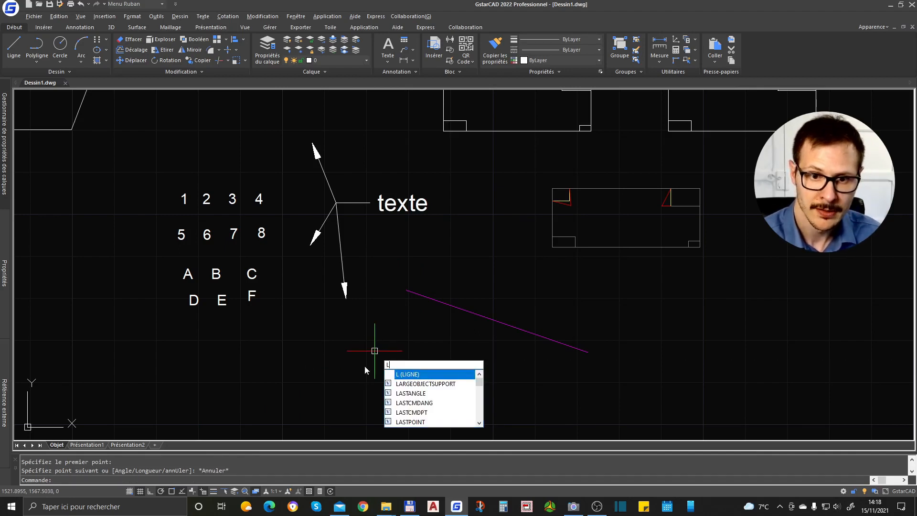
{"action": "left_click", "coordinate": [399, 374]}
{"action": "left_click", "coordinate": [288, 358]}
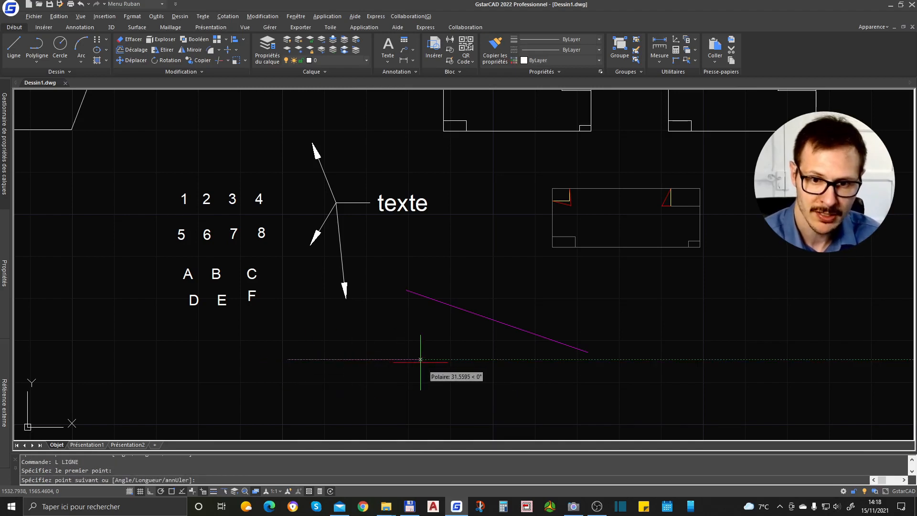
{"action": "type", "text": "50"}
{"action": "key", "text": "Return"}
{"action": "key", "text": "Return"}
{"action": "left_click", "coordinate": [493, 359]}
{"action": "mouse_move", "coordinate": [498, 360]}
{"action": "key", "text": "Escape"}
{"action": "key", "text": "Escape"}
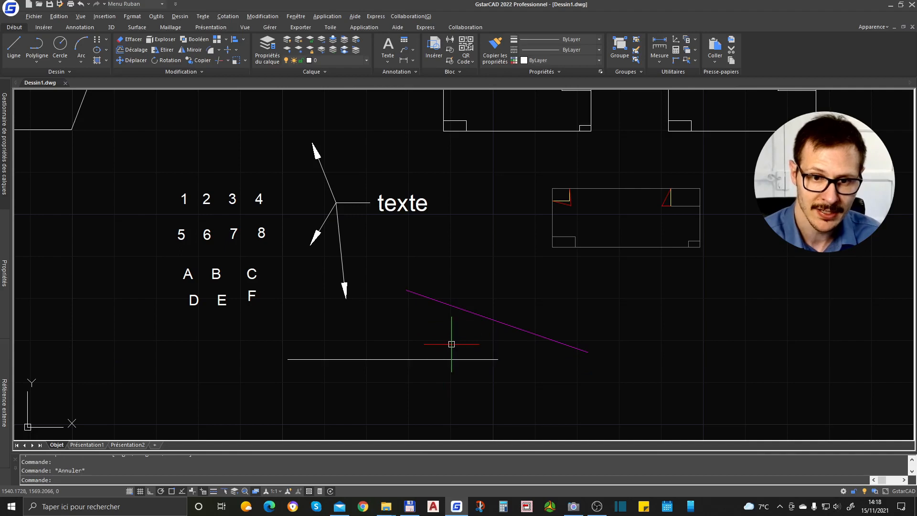
Measure the distance between the two endpoints of the new horizontal line with the DISTANCE command
{"action": "scroll", "coordinate": [449, 342], "scroll_direction": "down", "scroll_amount": 2}
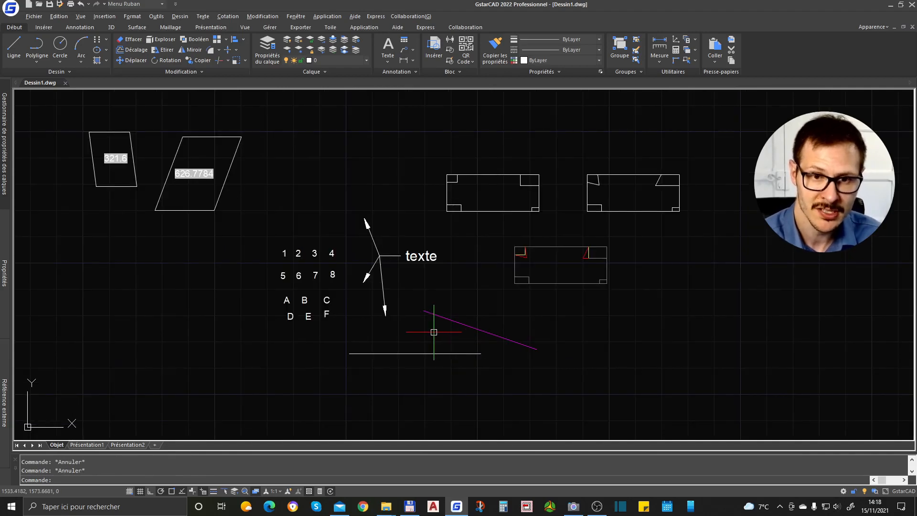
{"action": "type", "text": "dist"}
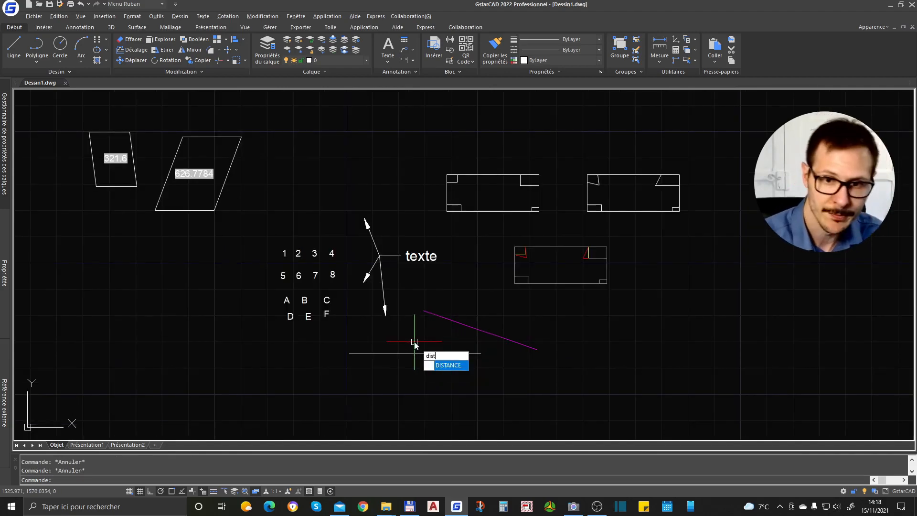
{"action": "key", "text": "Return"}
{"action": "left_click", "coordinate": [350, 353]}
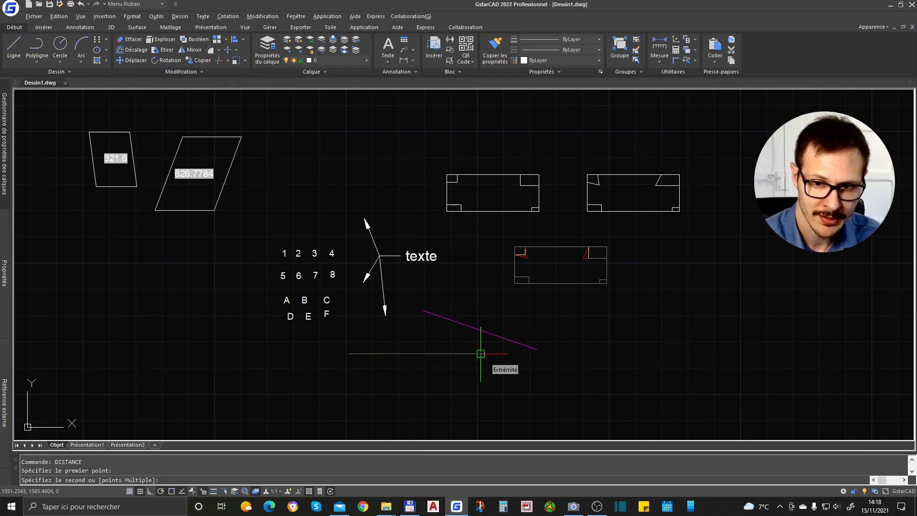
{"action": "left_click", "coordinate": [482, 353]}
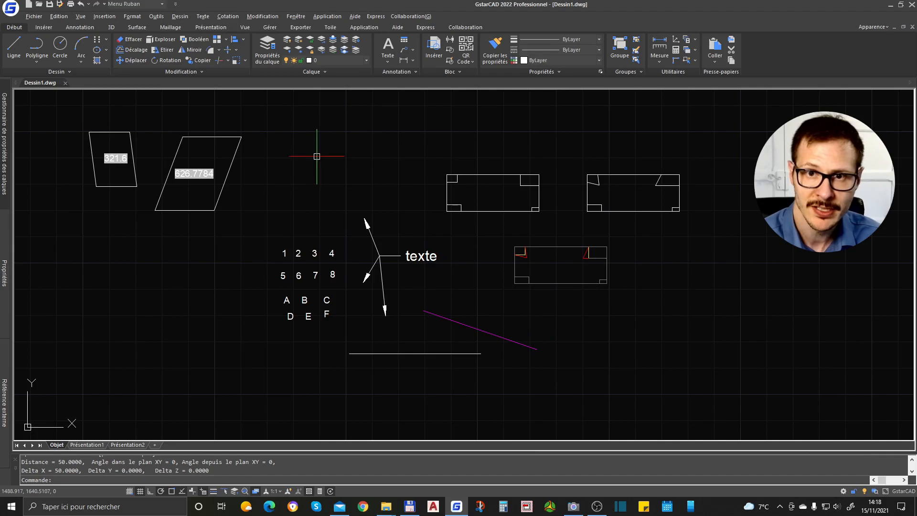
{"action": "left_click", "coordinate": [517, 61]}
{"action": "left_click", "coordinate": [587, 50]}
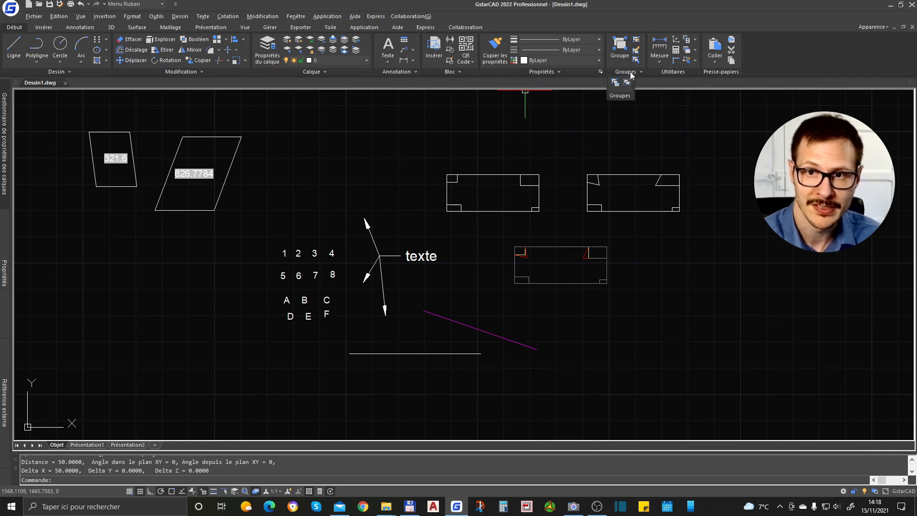
{"action": "left_click", "coordinate": [660, 66]}
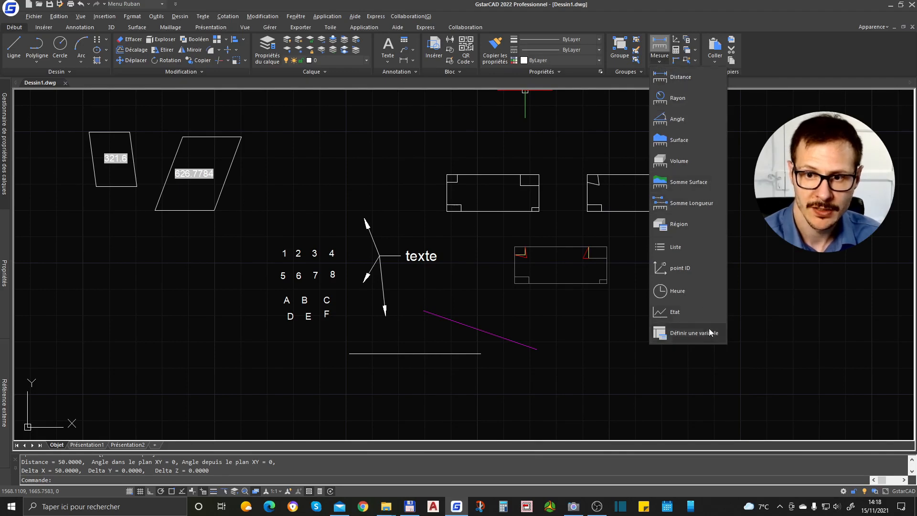
{"action": "key", "text": "Escape"}
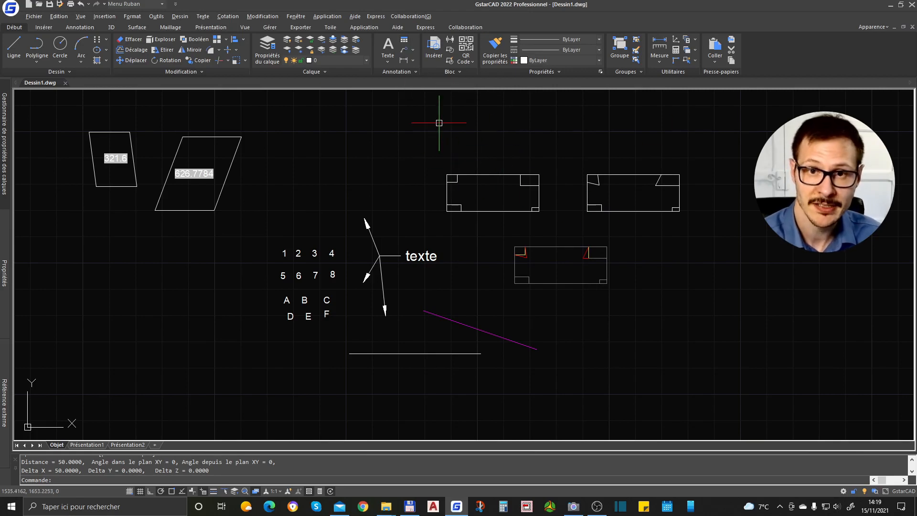
{"action": "left_click", "coordinate": [318, 17]}
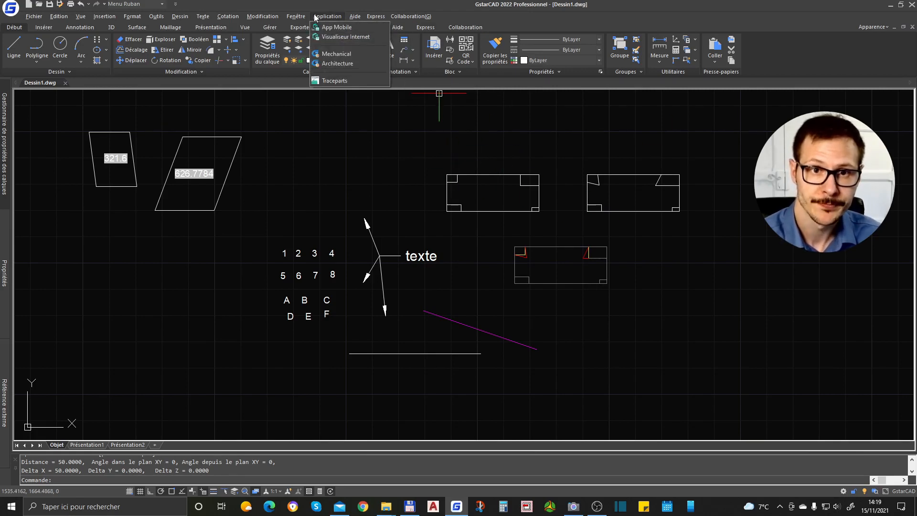
{"action": "left_click", "coordinate": [296, 18]}
{"action": "key", "text": "Escape"}
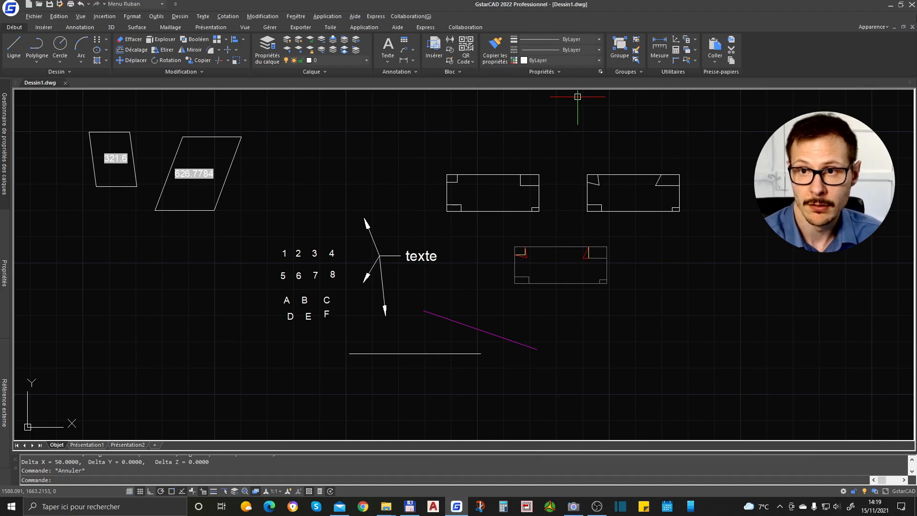
Try the Bleu clair, Office 2007 Aqua and Silver interface themes, and return to the dark GstarCAD theme
{"action": "left_click", "coordinate": [873, 27]}
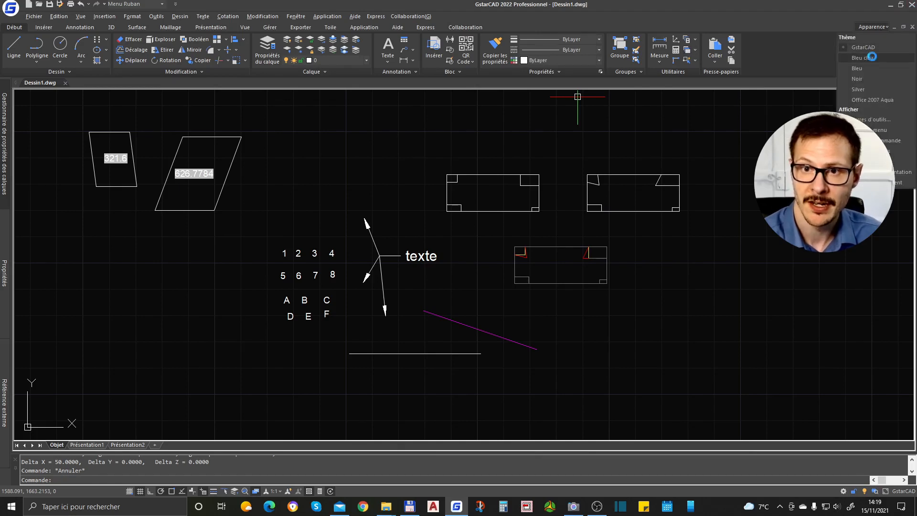
{"action": "left_click", "coordinate": [872, 57]}
{"action": "left_click", "coordinate": [873, 28]}
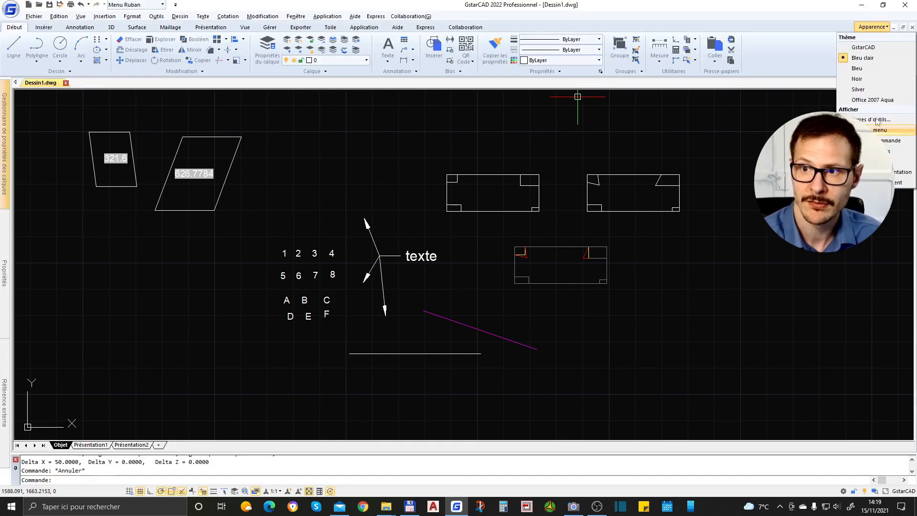
{"action": "left_click", "coordinate": [872, 99]}
{"action": "left_click", "coordinate": [867, 28]}
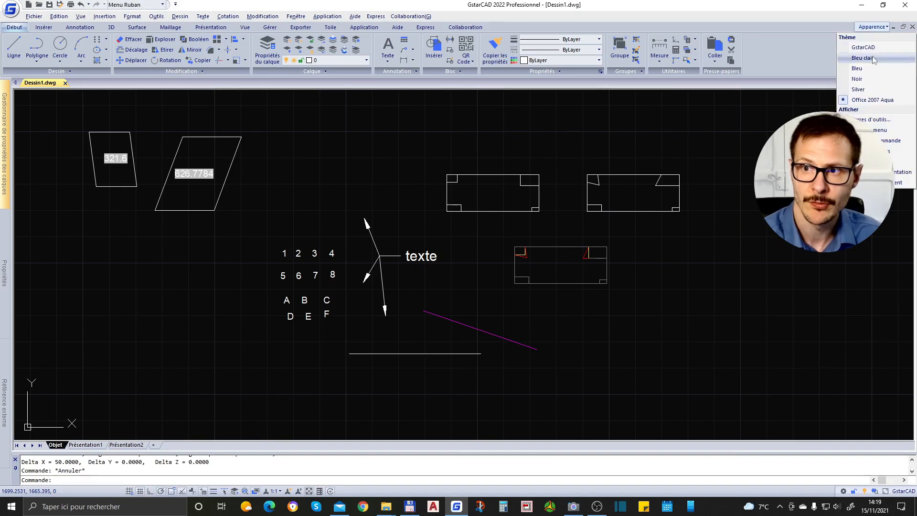
{"action": "left_click", "coordinate": [872, 58]}
{"action": "left_click", "coordinate": [868, 28]}
{"action": "left_click", "coordinate": [877, 88]}
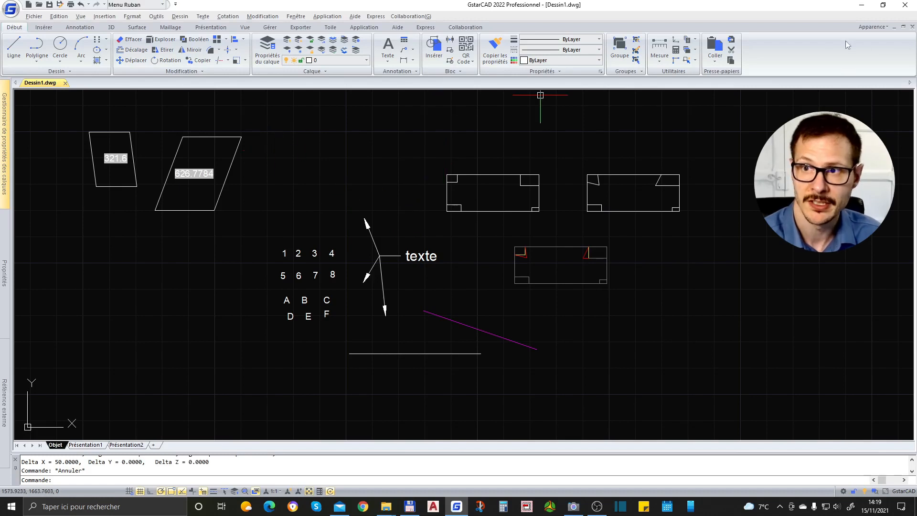
{"action": "left_click", "coordinate": [870, 27]}
{"action": "left_click", "coordinate": [874, 60]}
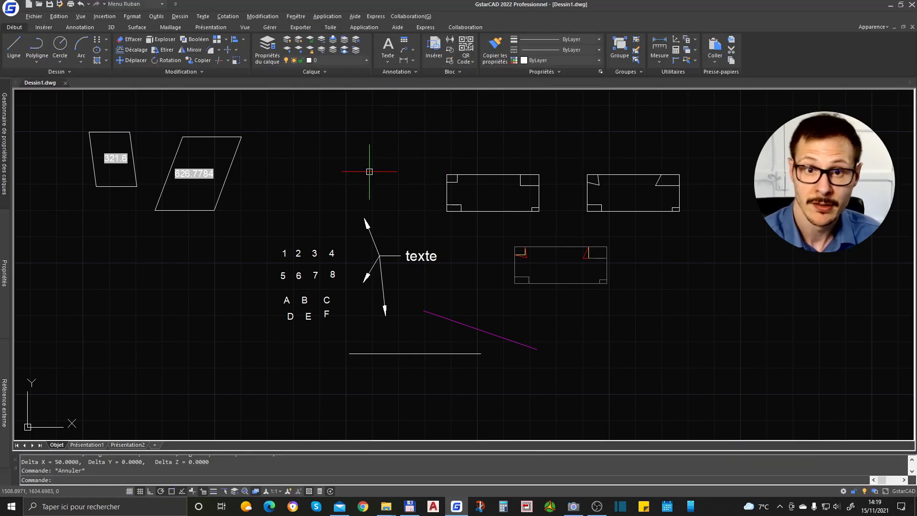
{"action": "left_click_drag", "start_coordinate": [327, 124], "coordinate": [387, 181]}
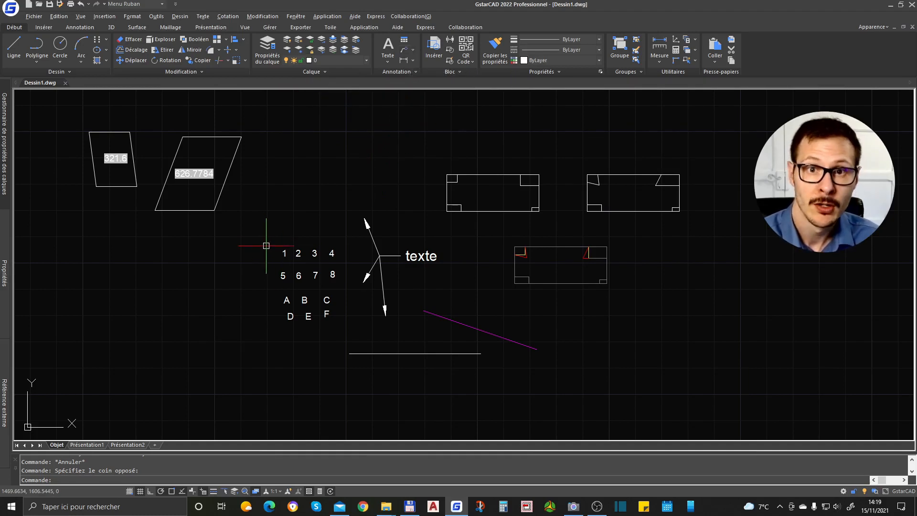
{"action": "mouse_move", "coordinate": [266, 212]}
{"action": "middle_mouse_down"}
{"action": "mouse_move", "coordinate": [363, 206]}
{"action": "mouse_move", "coordinate": [344, 211]}
{"action": "middle_mouse_up"}
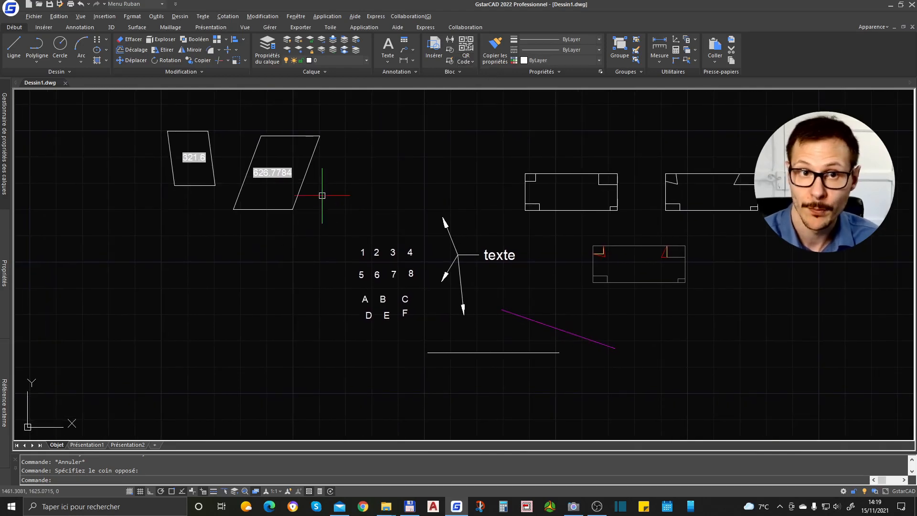